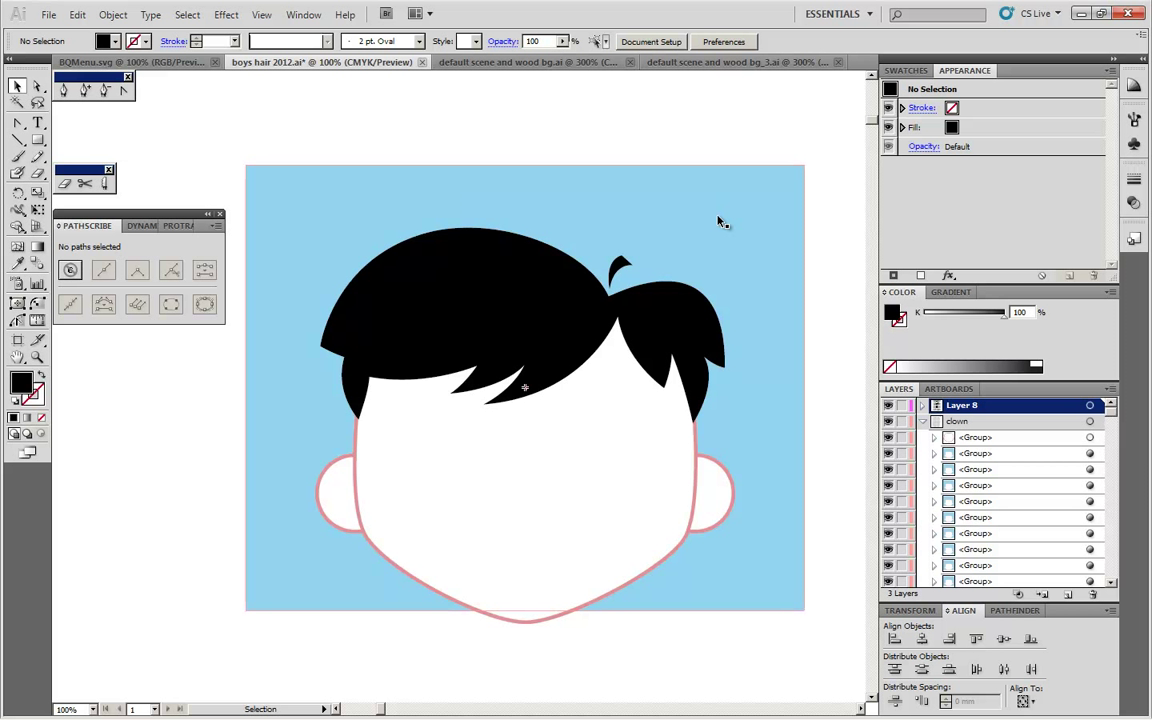
Step: Select the black hair compound path in boys hair 2012.ai
{"action": "left_click", "coordinate": [517, 260]}
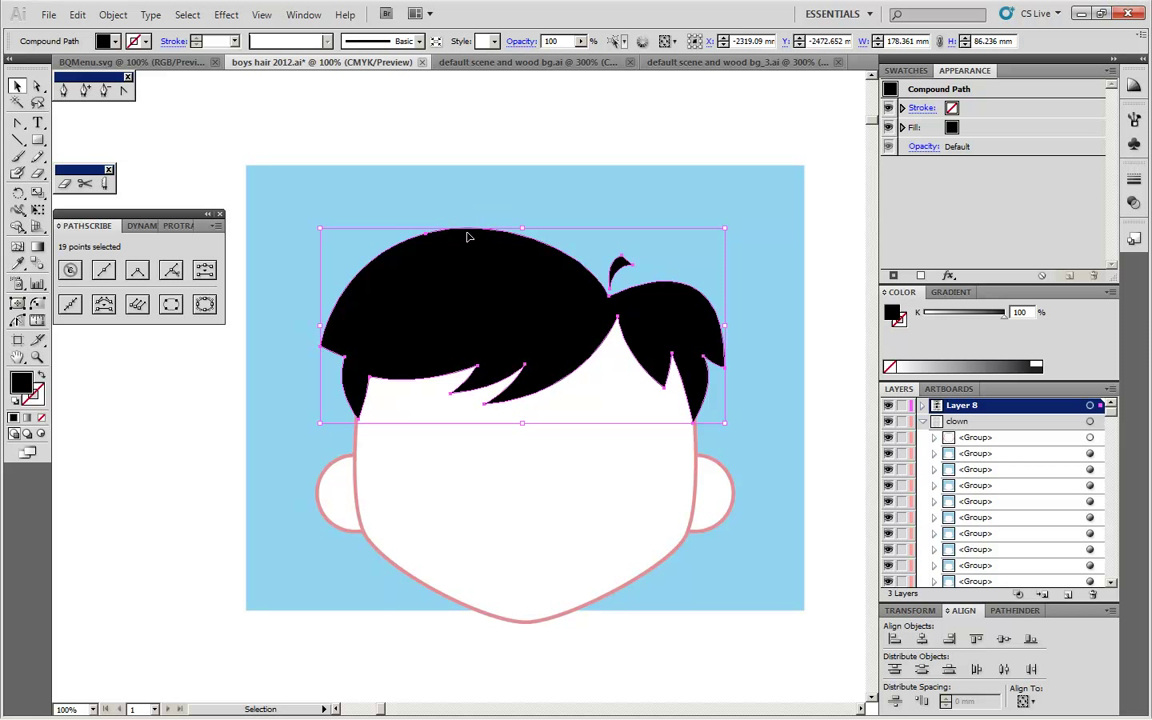
Step: Convert the hair's crown anchor into a sharp corner and retract its leftover handle
{"action": "key", "text": "a"}
{"action": "left_click", "coordinate": [425, 234]}
{"action": "key", "text": "ctrl+plus"}
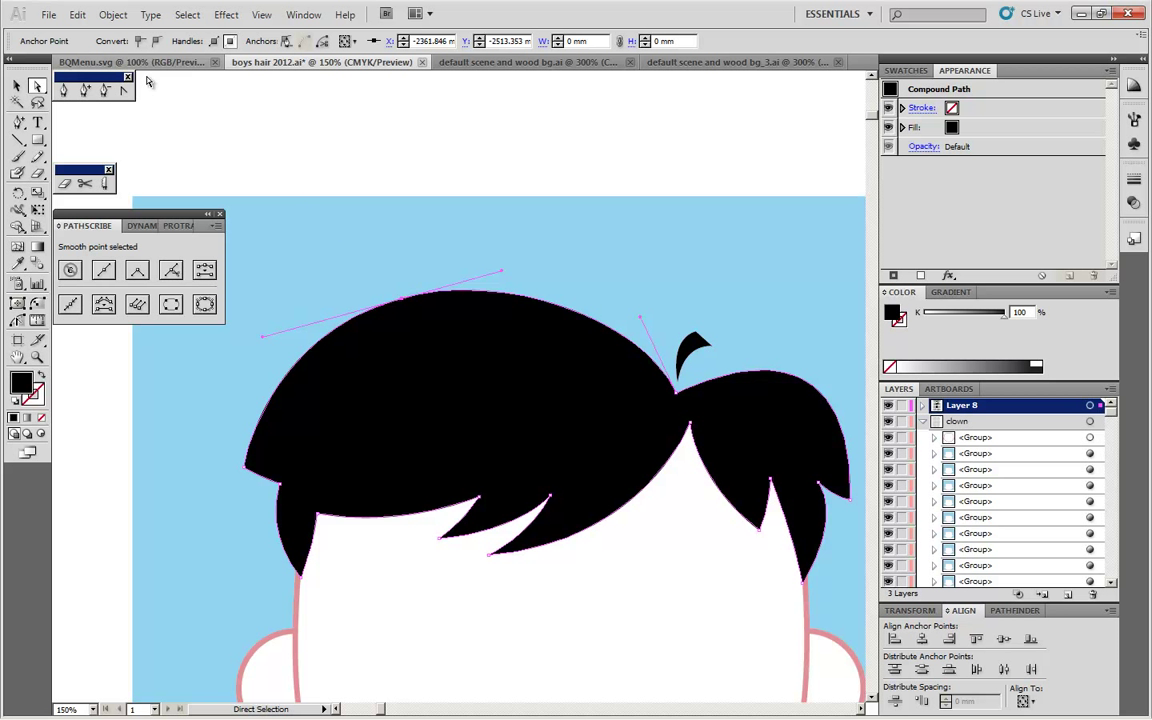
{"action": "left_click", "coordinate": [139, 41]}
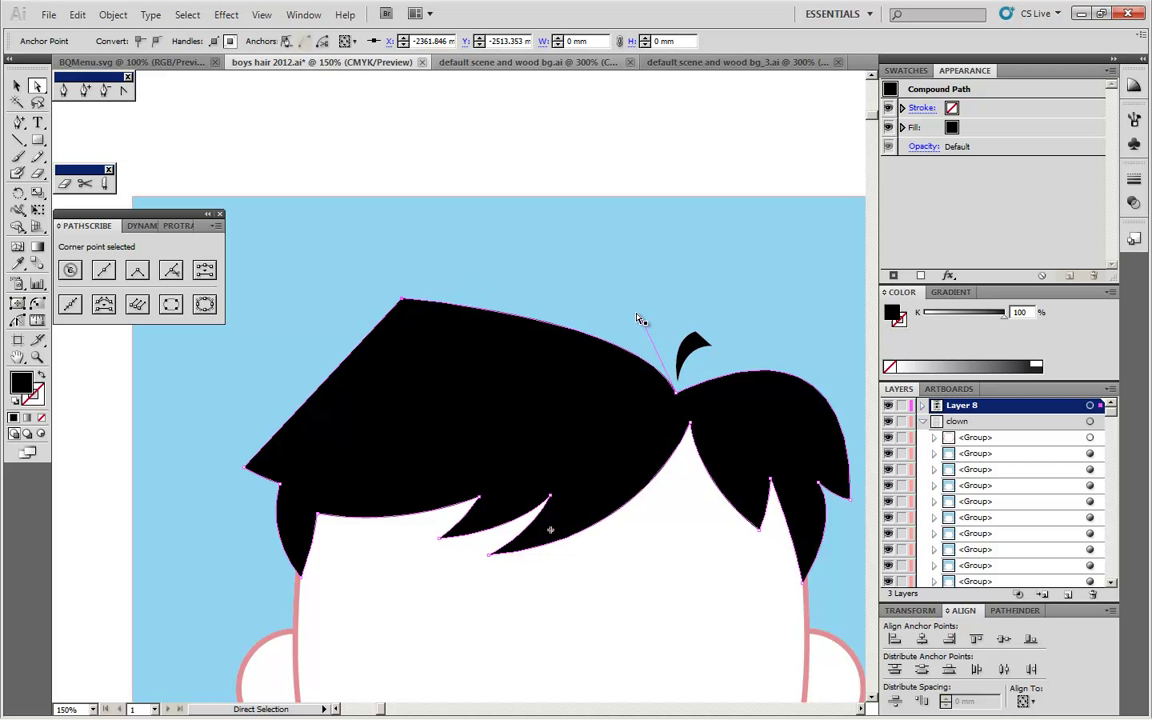
{"action": "left_click_drag", "start_coordinate": [641, 318], "coordinate": [677, 395]}
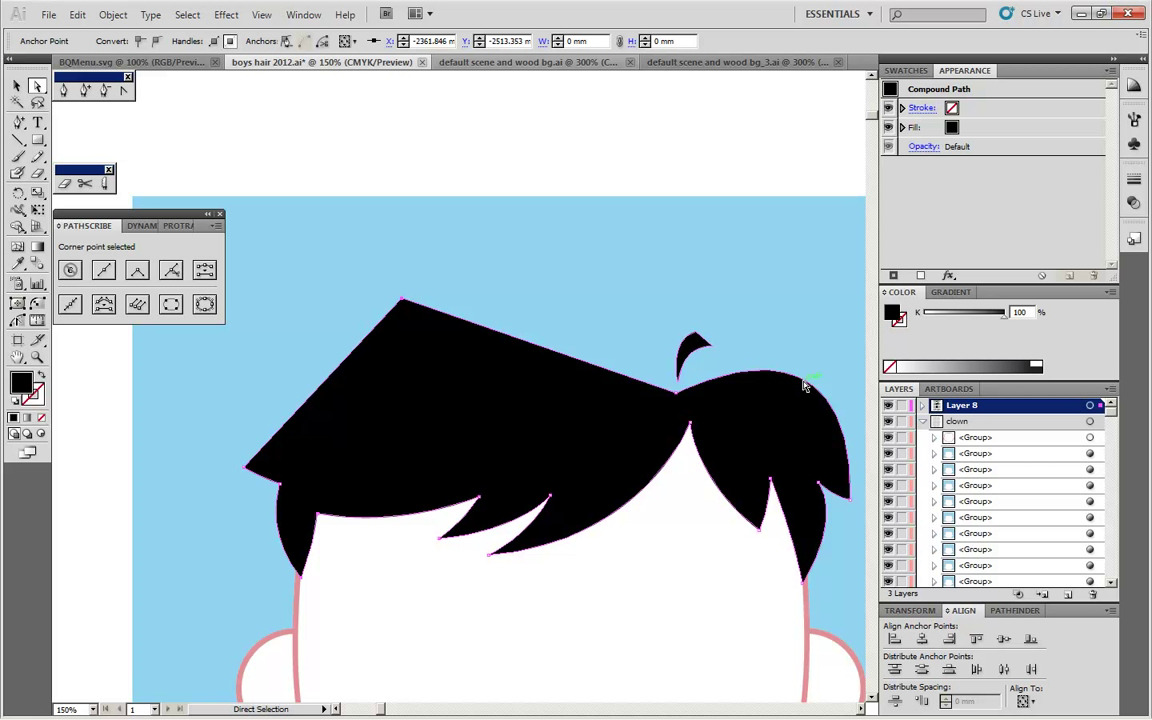
Step: Select the notch and right-tip anchors and retract the tip's handle to straighten that edge
{"action": "scroll", "coordinate": [751, 324], "scroll_direction": "right", "scroll_amount": 3}
{"action": "scroll", "coordinate": [751, 324], "scroll_direction": "up", "scroll_amount": 1}
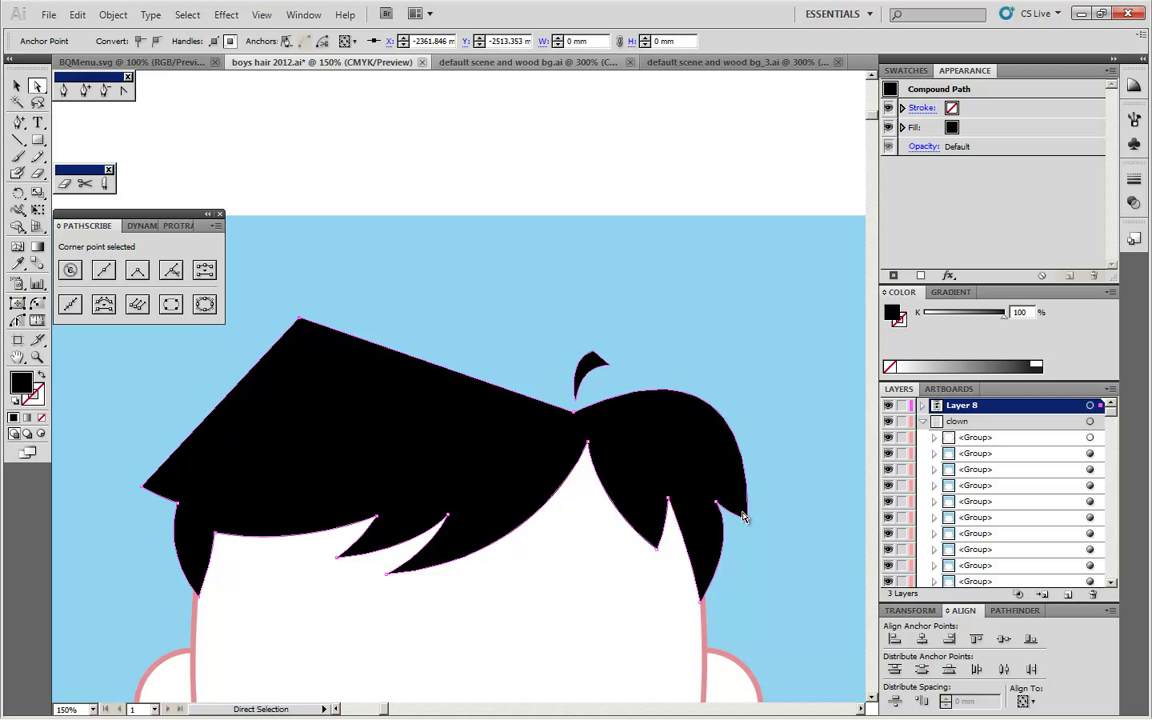
{"action": "left_click", "coordinate": [576, 414]}
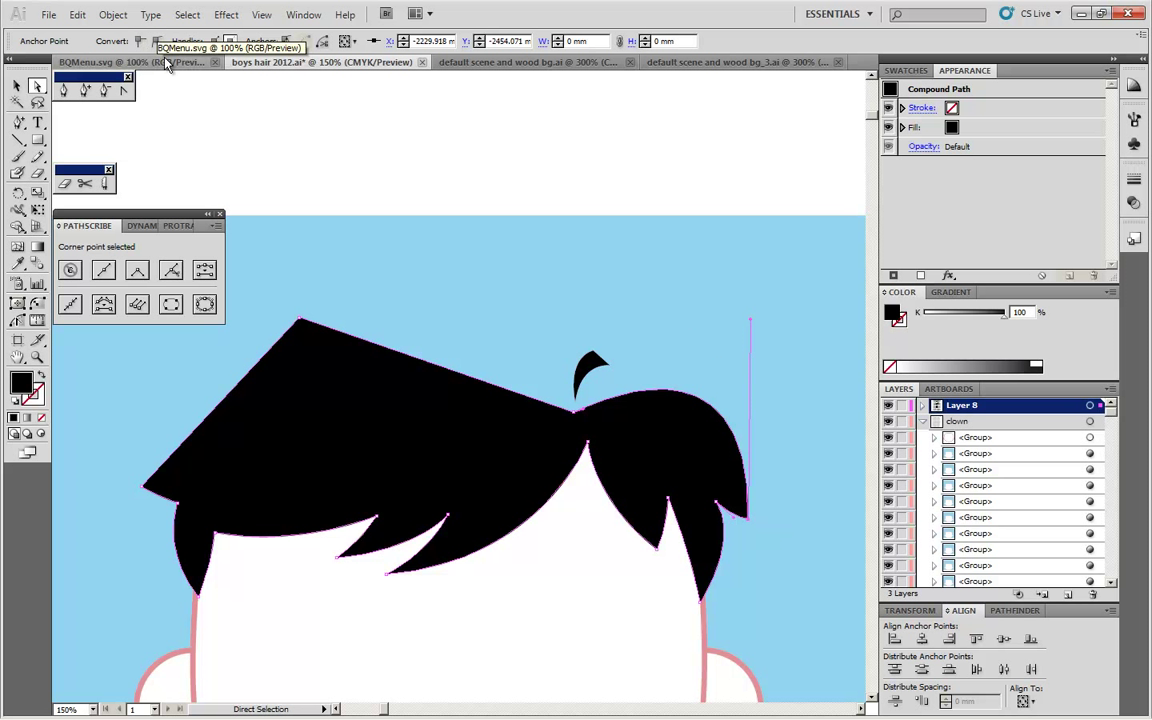
{"action": "left_click", "coordinate": [747, 517]}
{"action": "left_click_drag", "start_coordinate": [752, 320], "coordinate": [750, 522]}
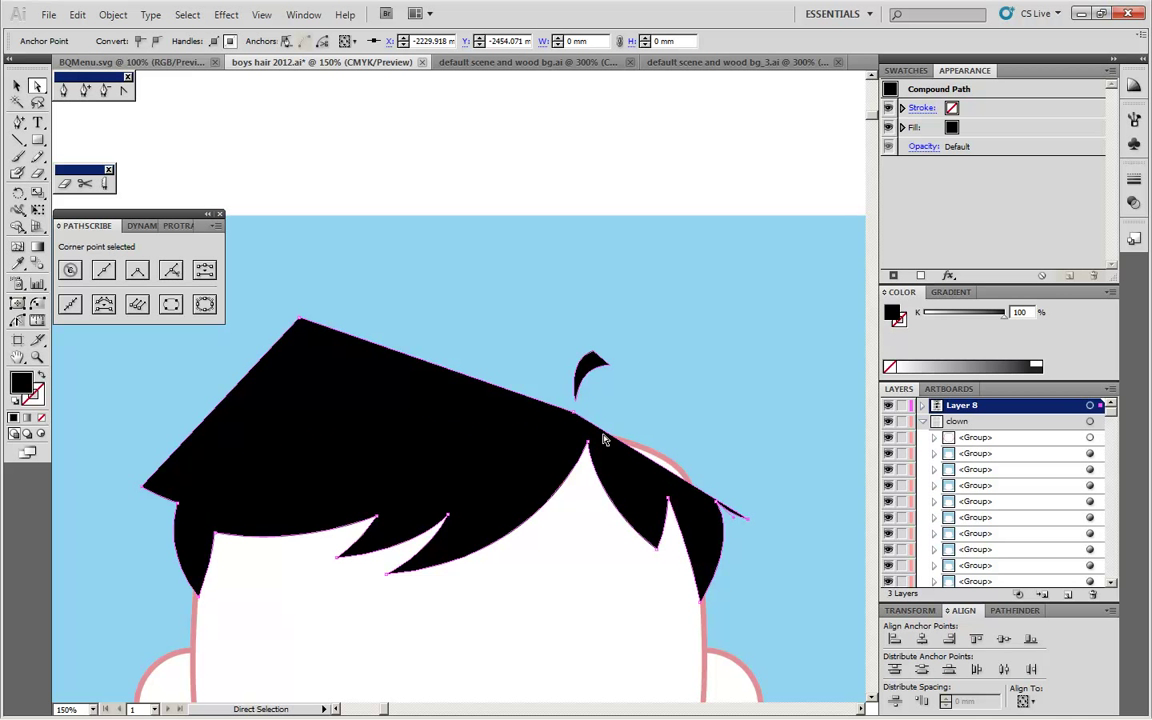
Step: Add a new anchor point on the top edge of the right-hand lock
{"action": "mouse_move", "coordinate": [604, 440]}
{"action": "left_mouse_down"}
{"action": "mouse_move", "coordinate": [699, 489]}
{"action": "mouse_move", "coordinate": [665, 456]}
{"action": "left_mouse_up"}
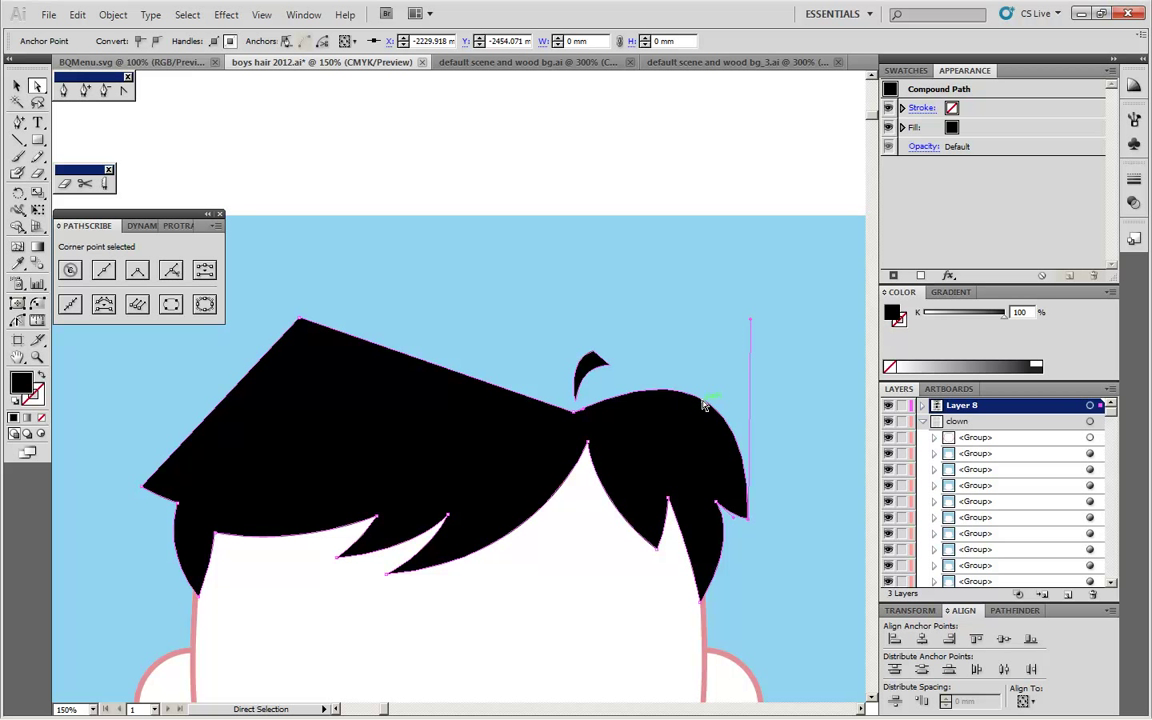
{"action": "left_click", "coordinate": [85, 90]}
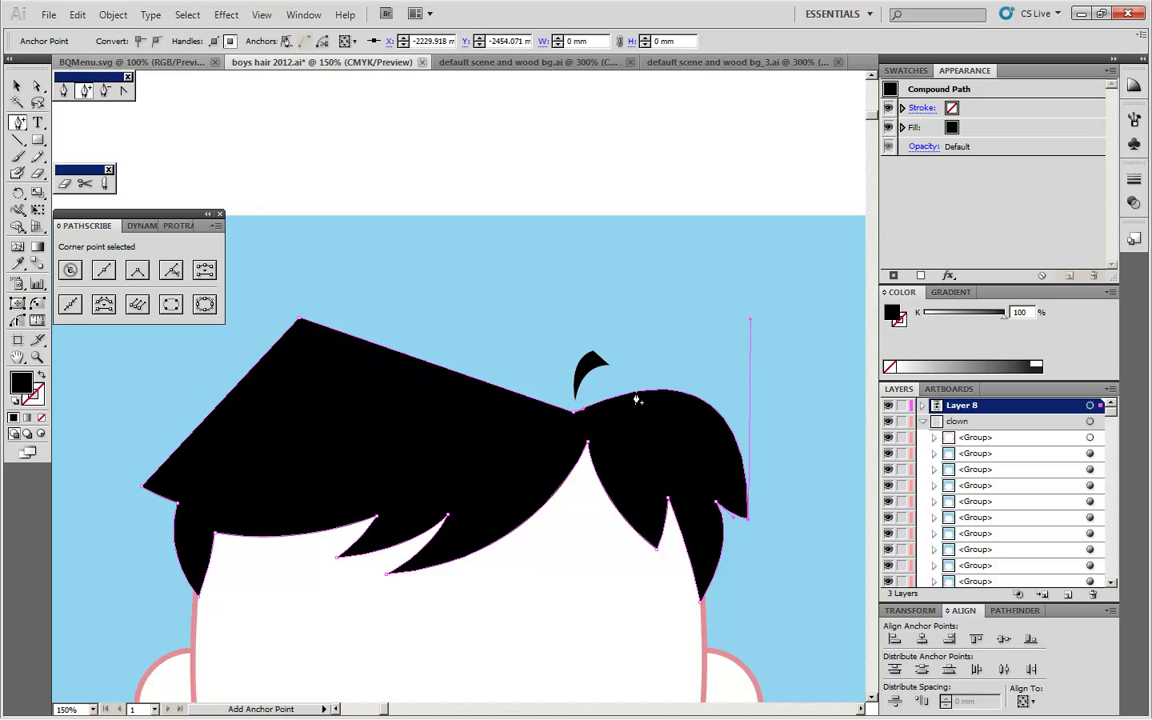
{"action": "left_click", "coordinate": [705, 405]}
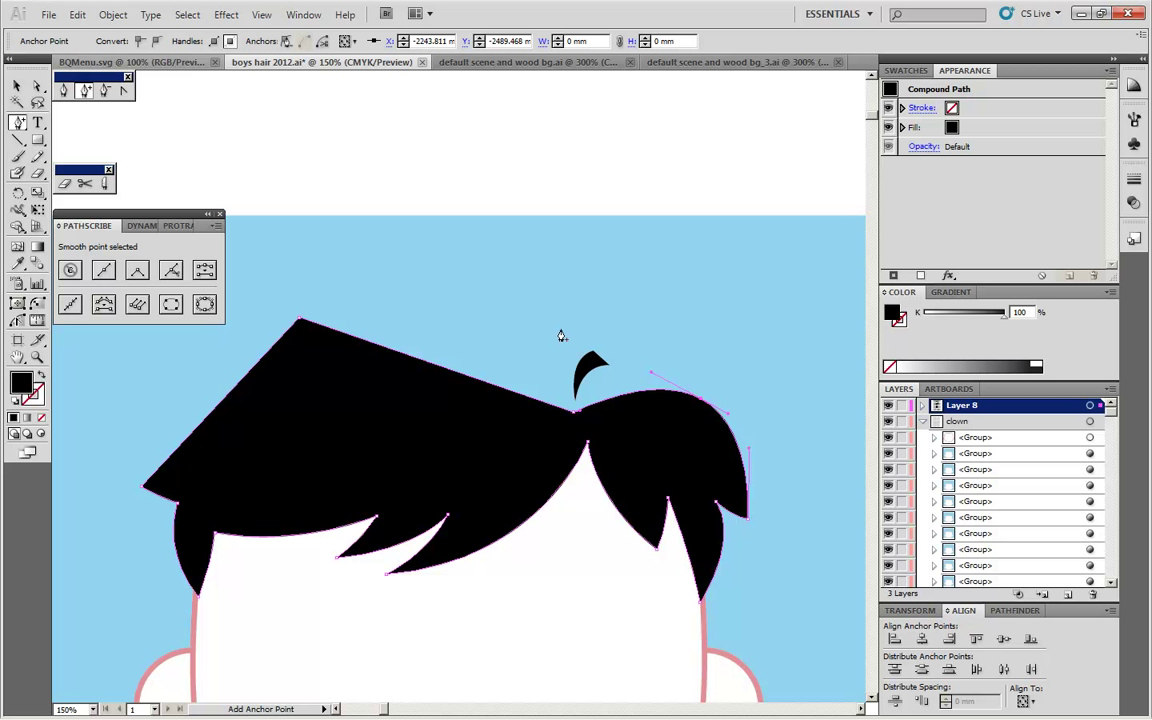
Step: Compare with the other hair artboards, then drag the hair's top edge back into a rounded dome
{"action": "key", "text": "ctrl+minus"}
{"action": "key", "text": "ctrl+minus"}
{"action": "key", "text": "ctrl+minus"}
{"action": "key", "text": "ctrl+minus"}
{"action": "key", "text": "ctrl+minus"}
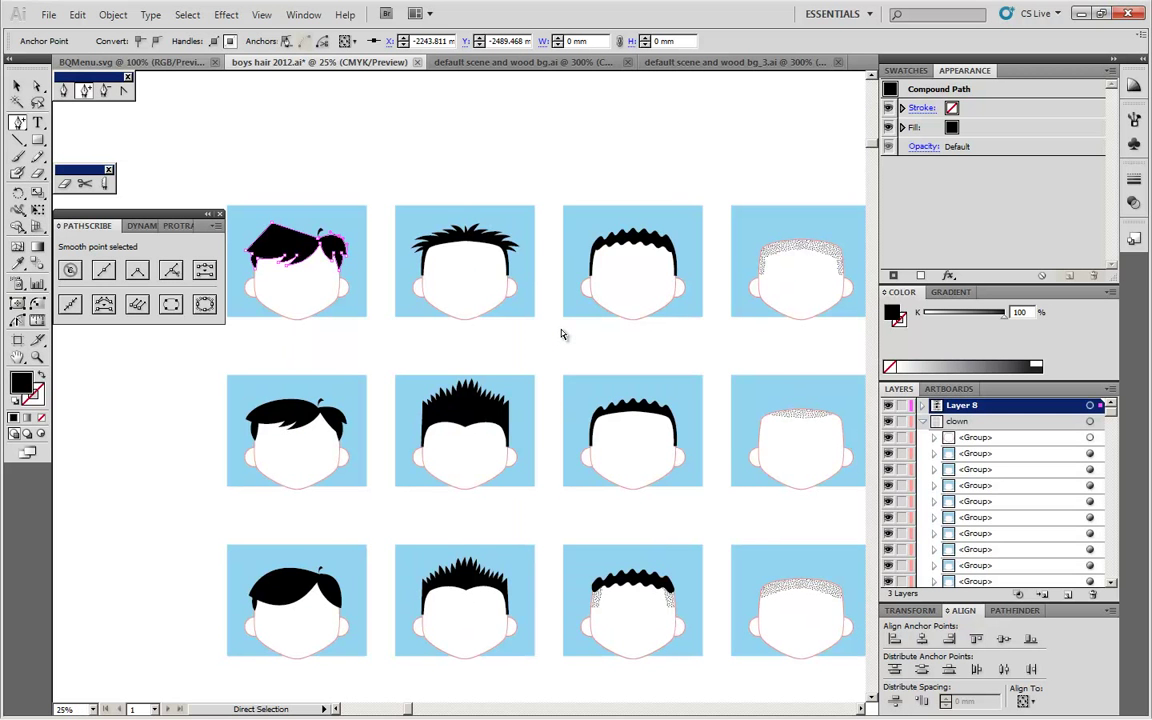
{"action": "key", "text": "ctrl+plus"}
{"action": "key", "text": "ctrl+plus"}
{"action": "key", "text": "ctrl+plus"}
{"action": "left_click_drag", "start_coordinate": [404, 260], "coordinate": [710, 452]}
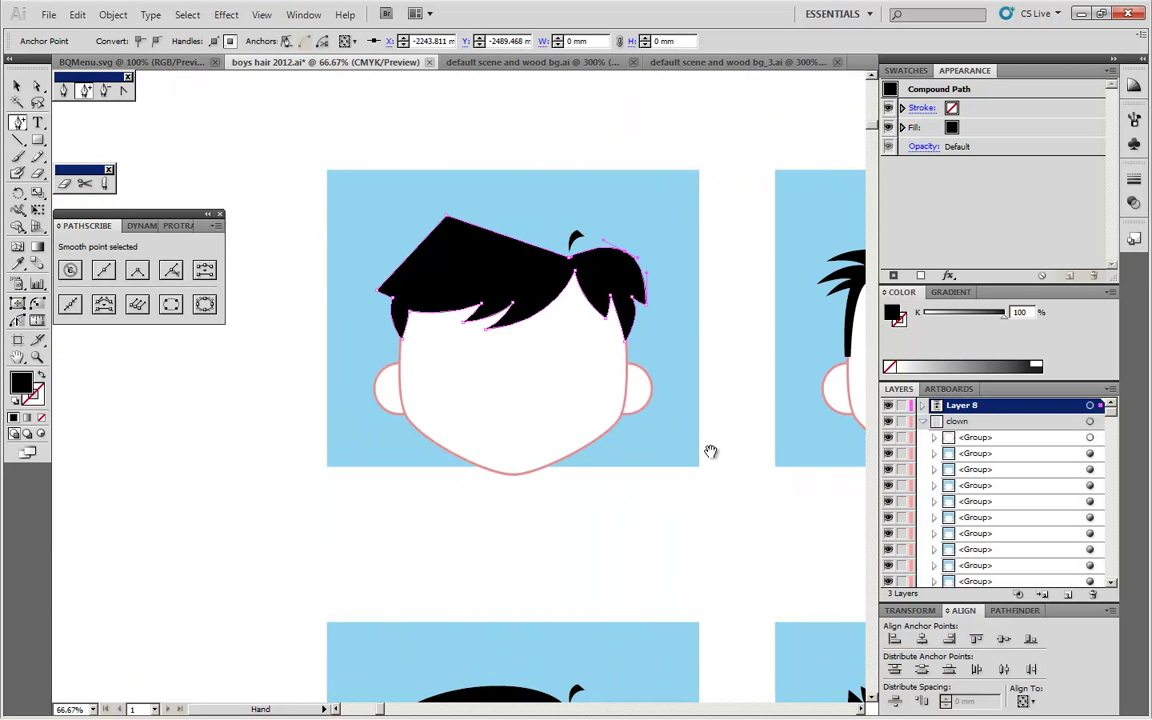
{"action": "key", "text": "ctrl+plus"}
{"action": "key", "text": "ctrl+plus"}
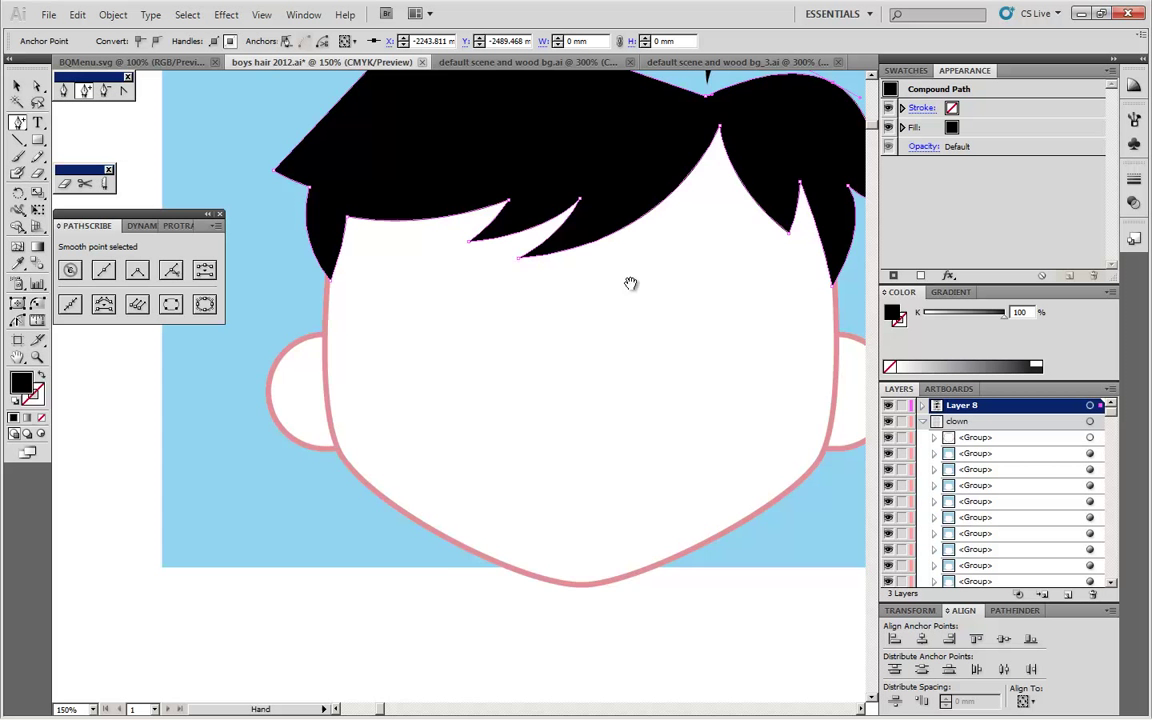
{"action": "left_click_drag", "start_coordinate": [630, 284], "coordinate": [589, 535]}
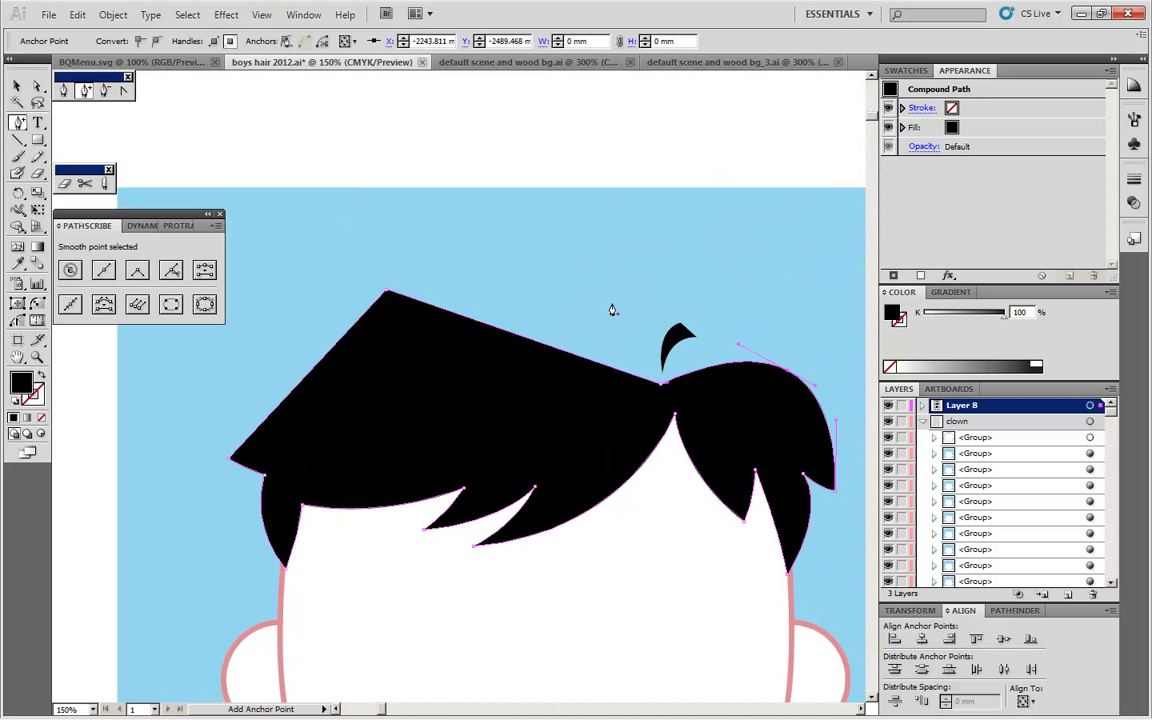
{"action": "left_click_drag", "start_coordinate": [622, 296], "coordinate": [620, 296]}
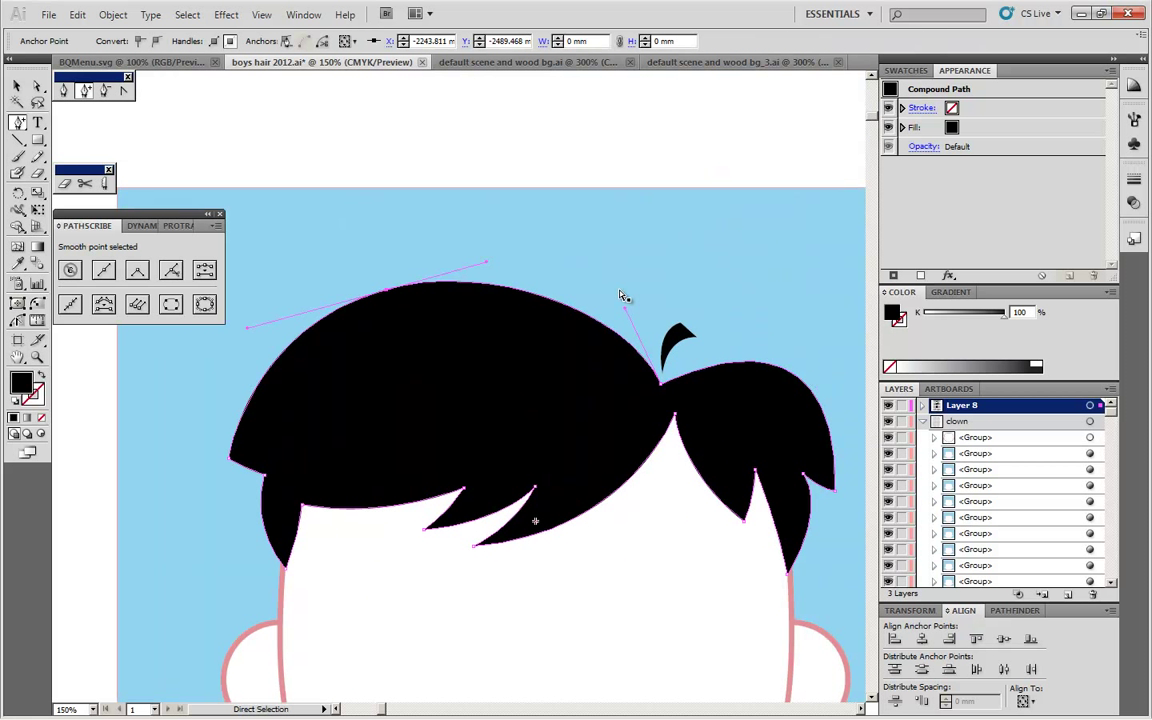
{"action": "key", "text": "ctrl"}
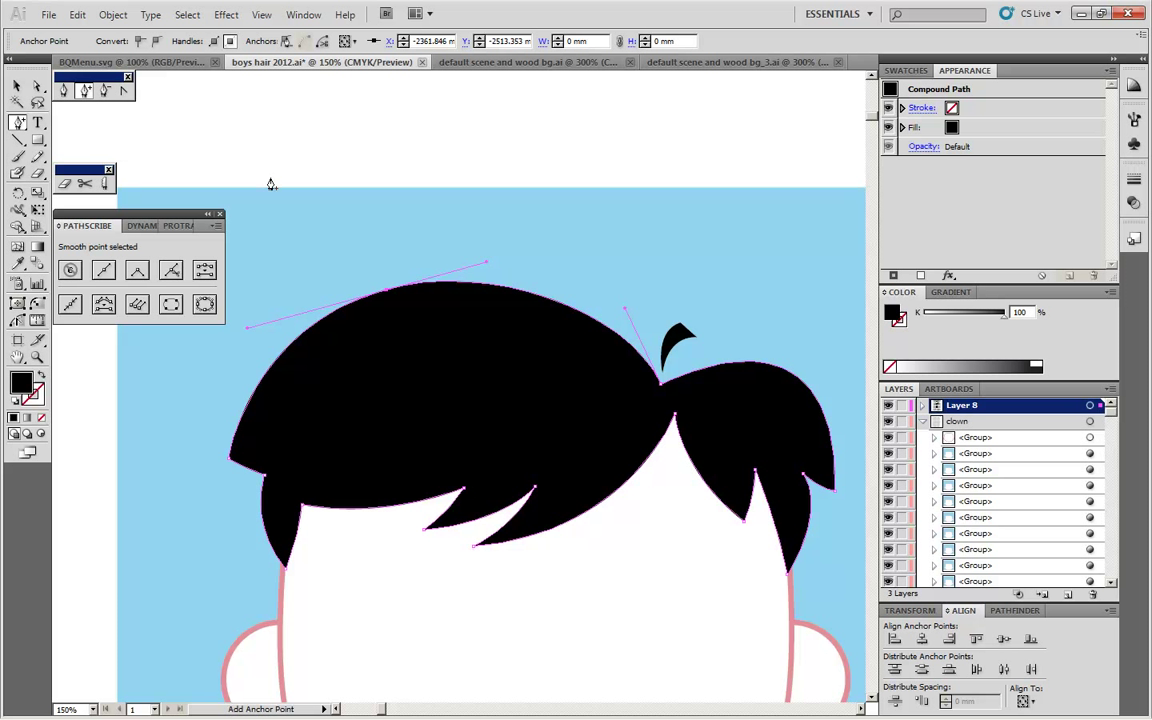
Step: With PathScribe, add a smooth crown point and select the upper-left, upper-right and right-bump anchors
{"action": "left_click", "coordinate": [17, 320]}
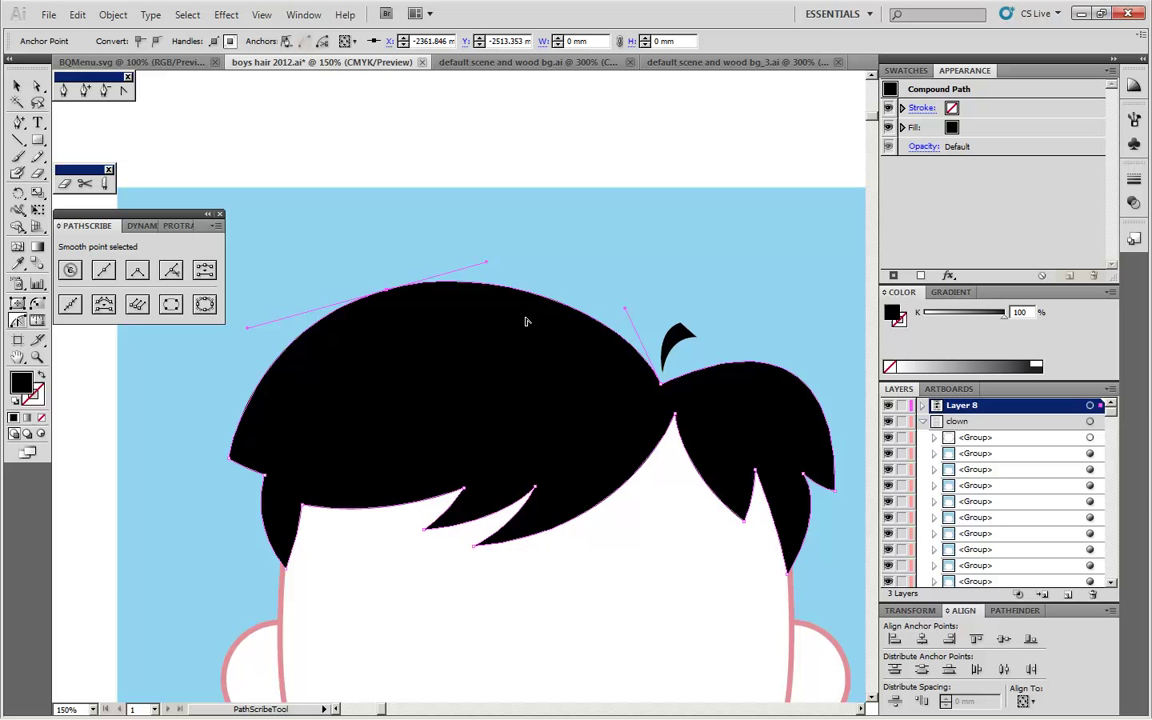
{"action": "left_click", "coordinate": [449, 285]}
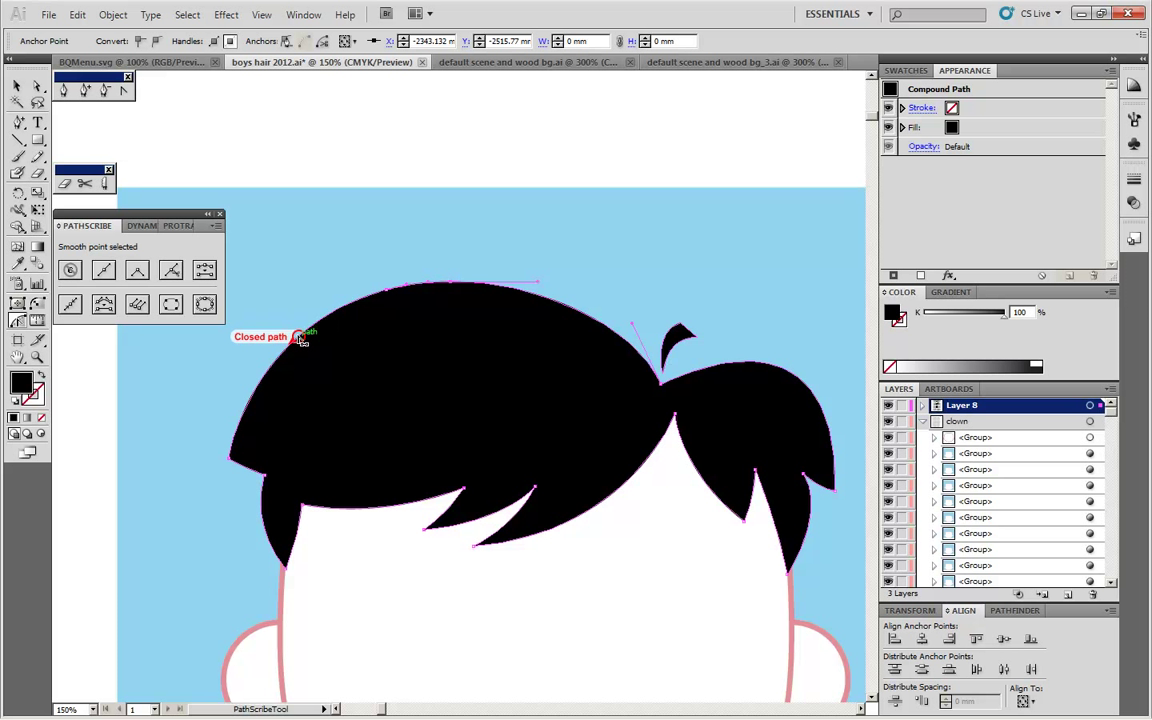
{"action": "left_click", "coordinate": [301, 339]}
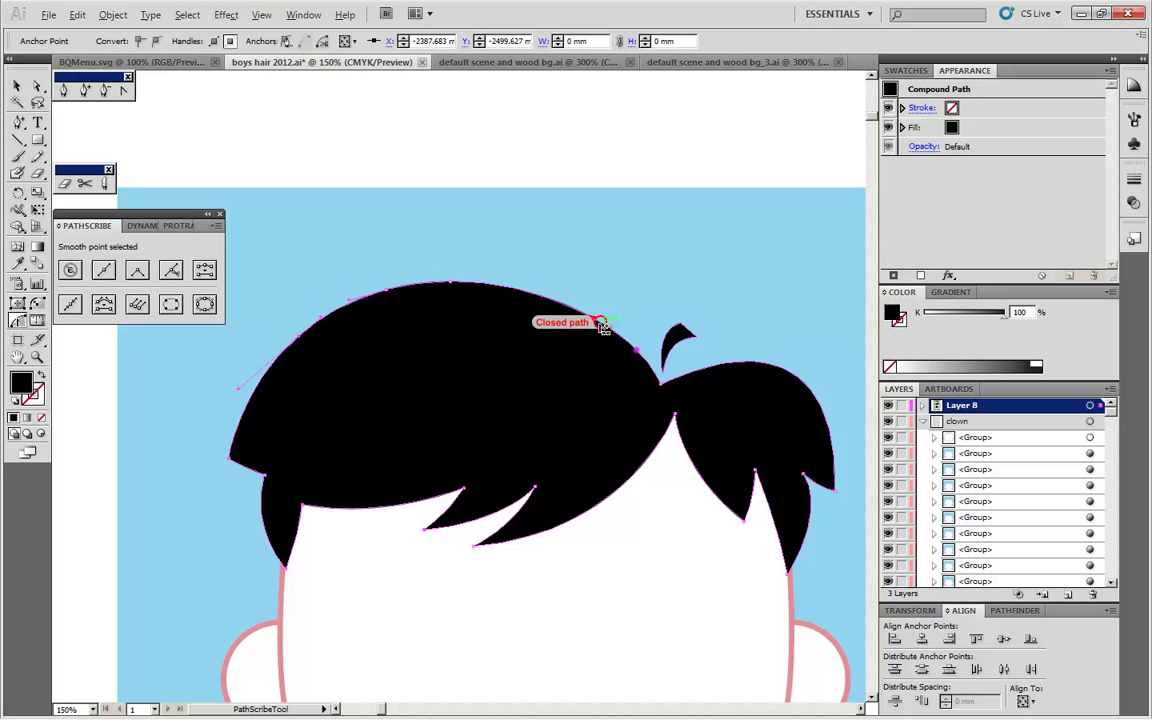
{"action": "left_click", "coordinate": [598, 321]}
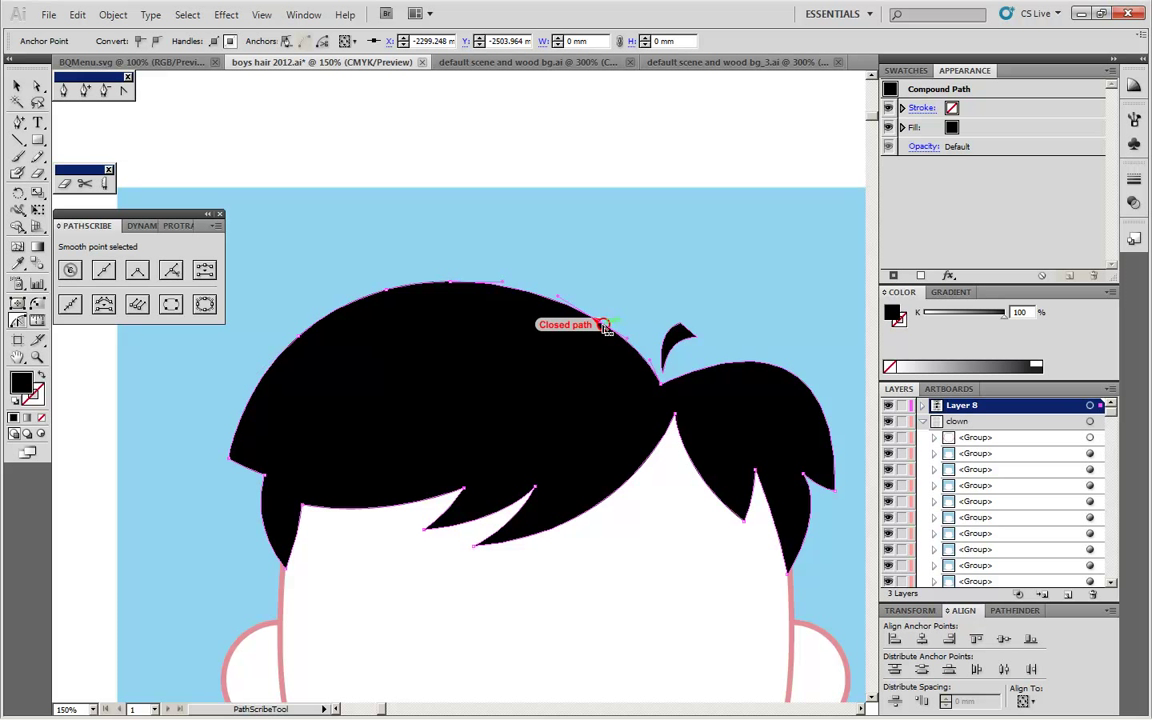
{"action": "left_click", "coordinate": [793, 374]}
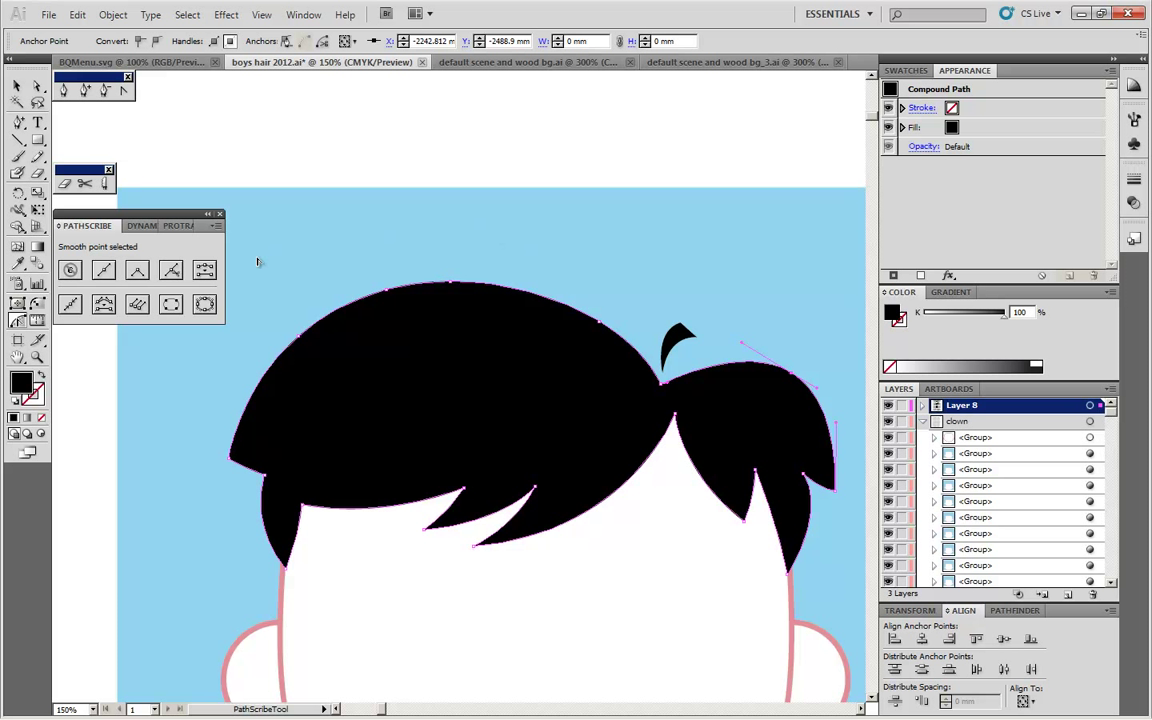
{"action": "left_click", "coordinate": [17, 86]}
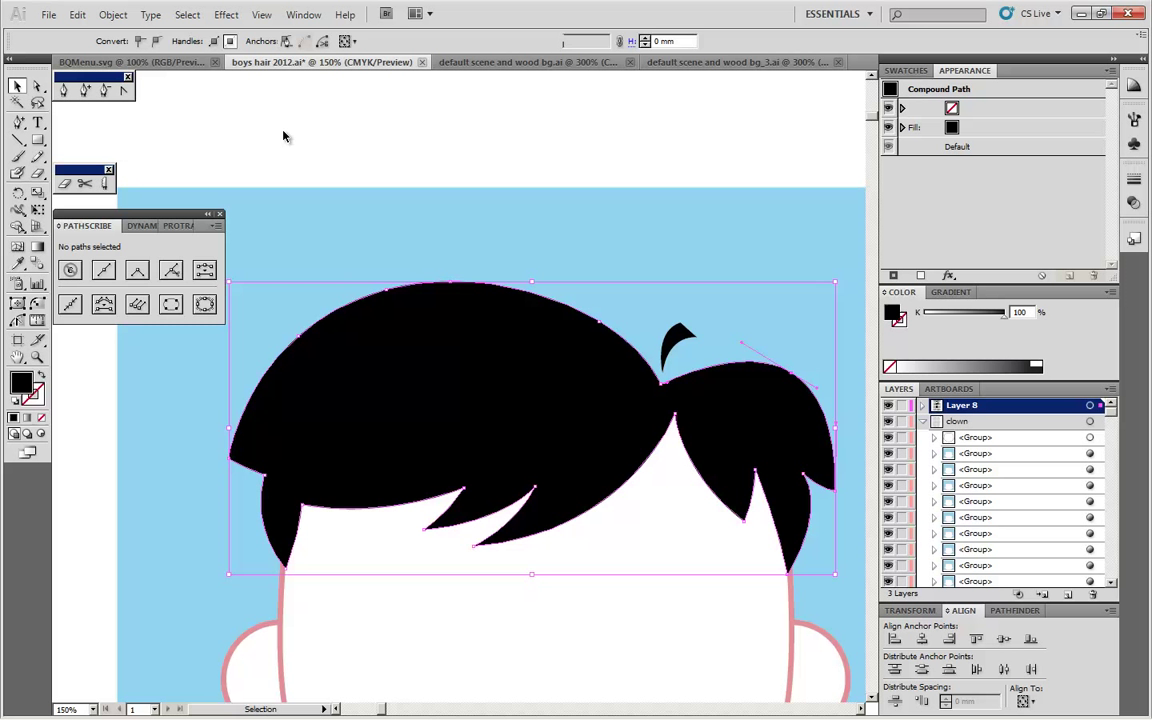
{"action": "left_click", "coordinate": [404, 350]}
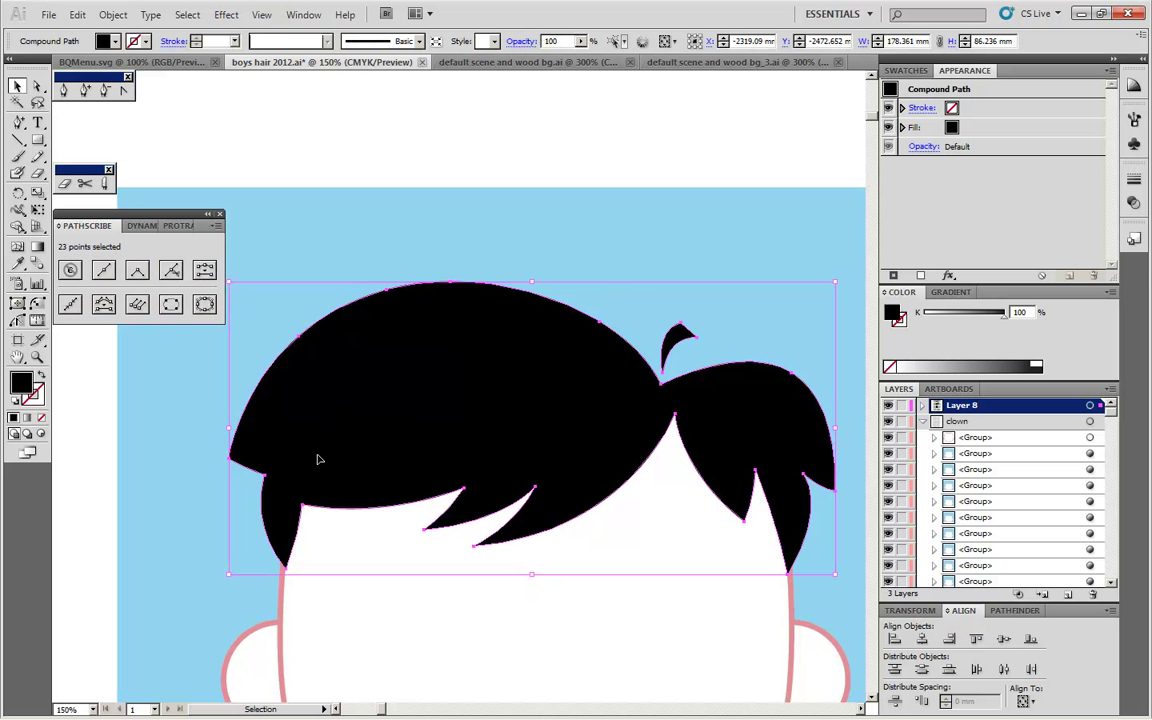
{"action": "left_click", "coordinate": [37, 88]}
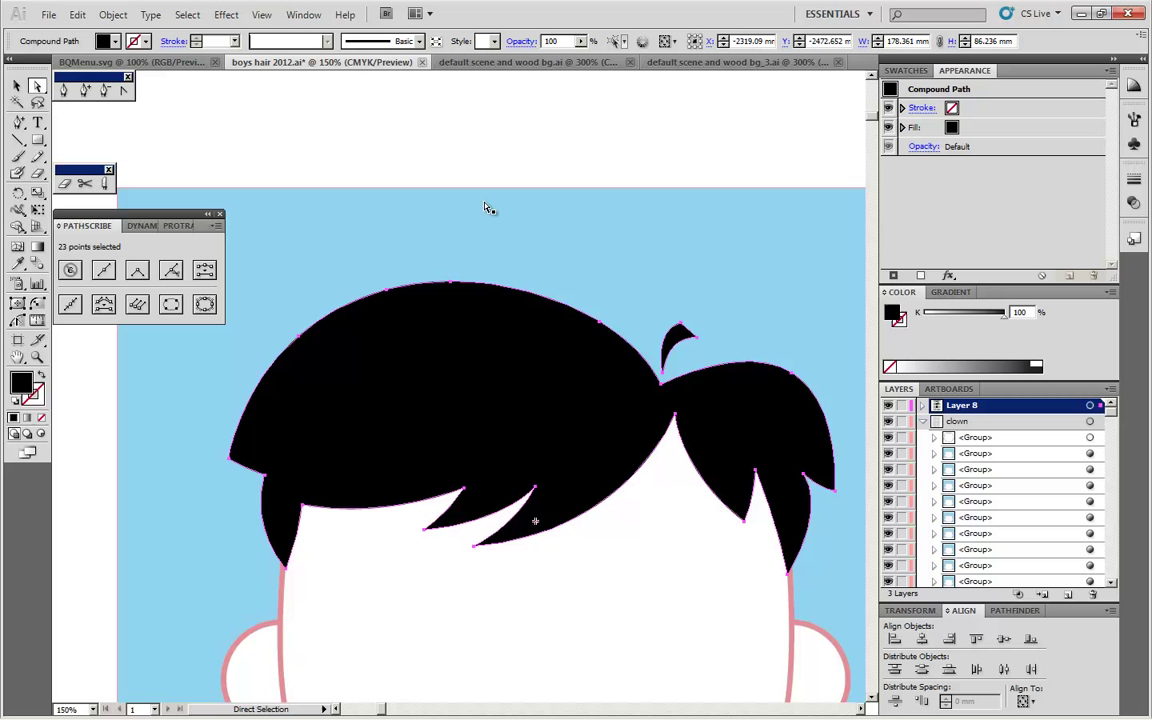
{"action": "left_click", "coordinate": [72, 306]}
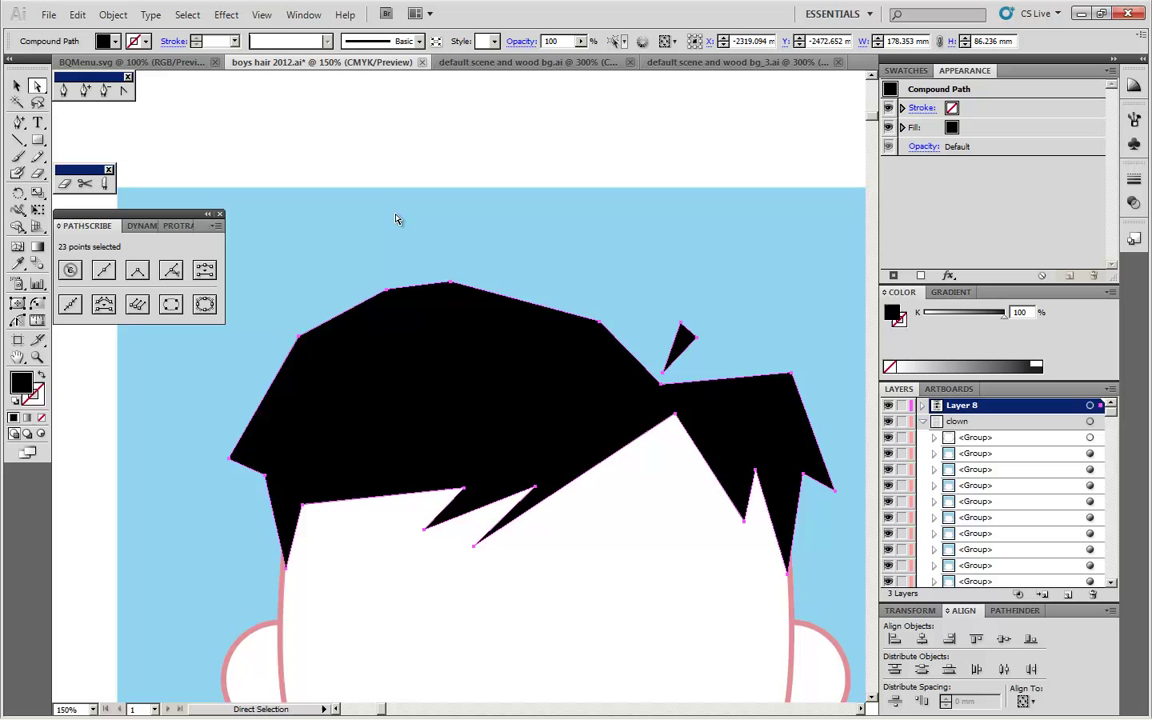
{"action": "key", "text": "ctrl+z"}
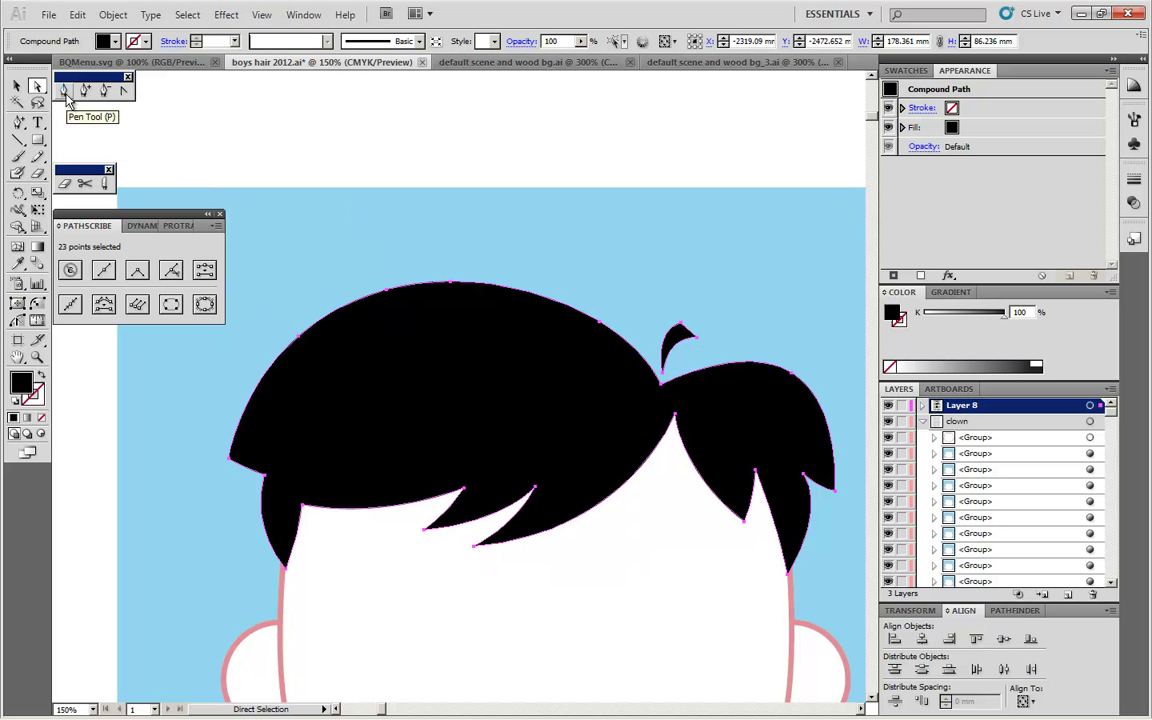
Step: With PathScribe, reshape the hair's lower right edge and add an anchor on its right edge
{"action": "left_click", "coordinate": [17, 322]}
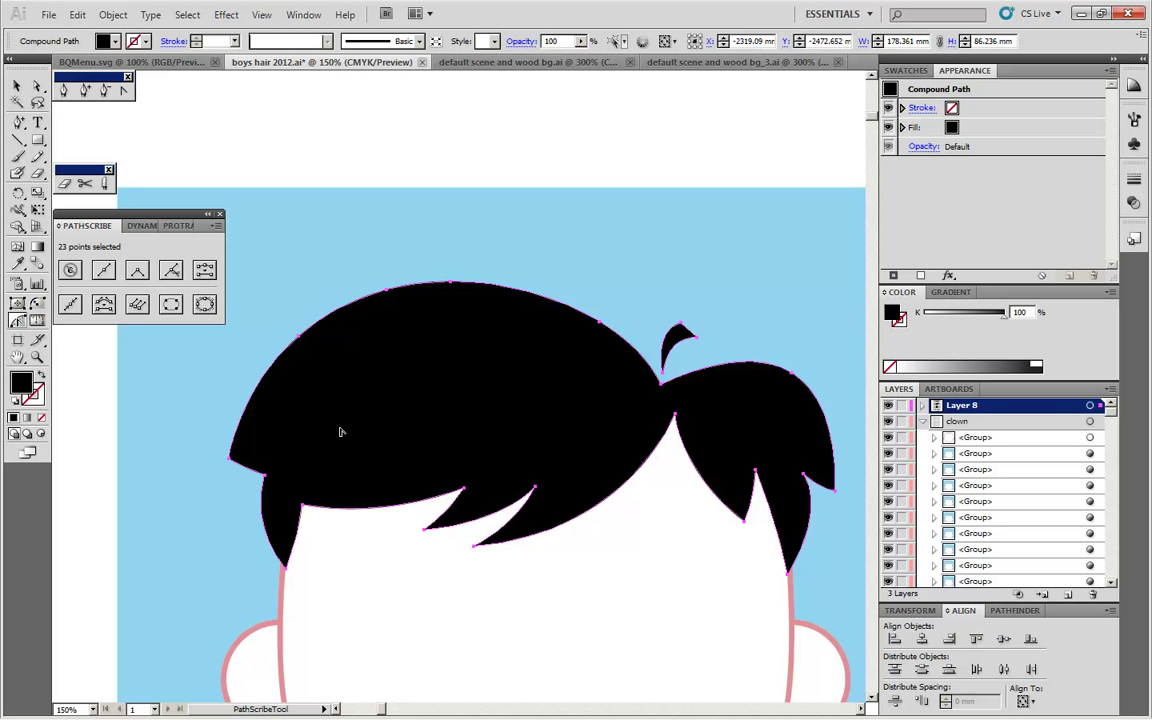
{"action": "left_click", "coordinate": [616, 497]}
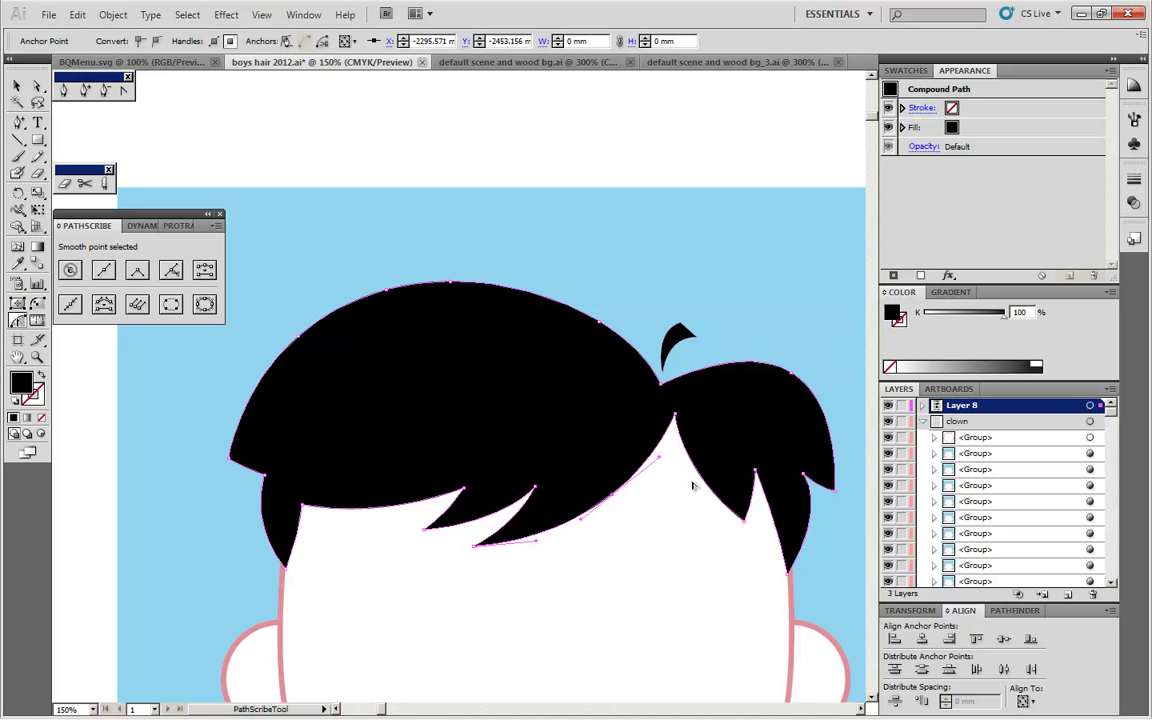
{"action": "left_click", "coordinate": [707, 487]}
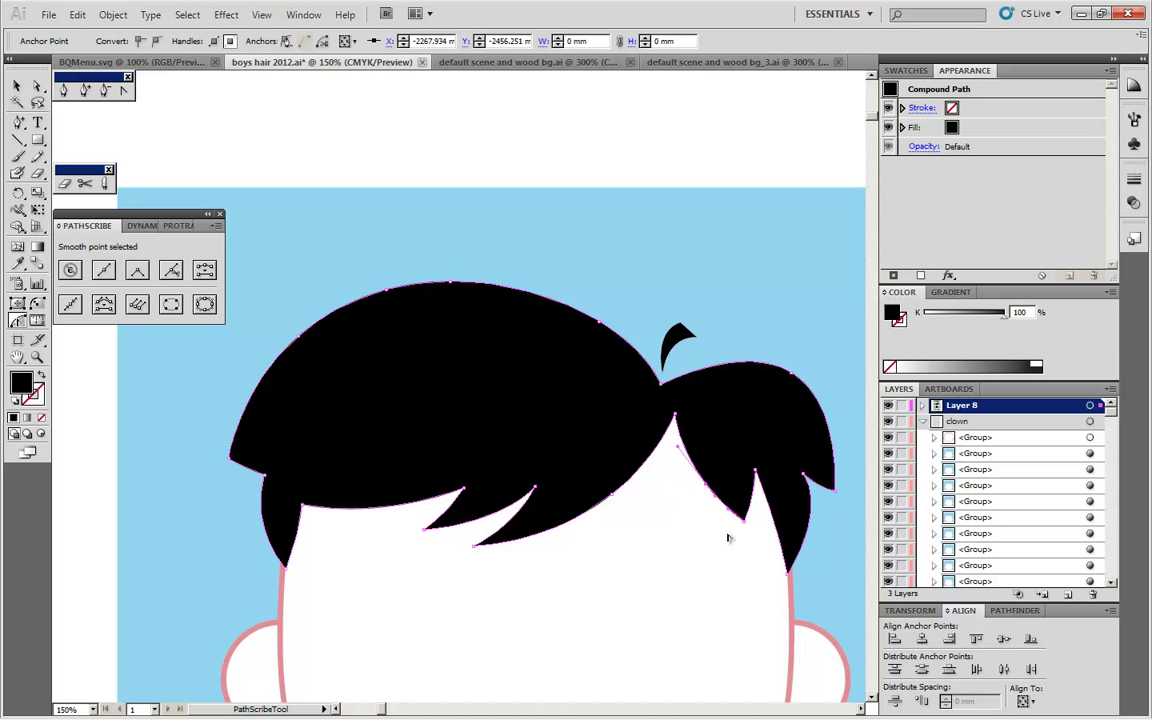
{"action": "left_click", "coordinate": [811, 509]}
Step: Tidy the pen tool group and delete the extra anchor at the hair's top-left
{"action": "left_click_drag", "start_coordinate": [18, 121], "coordinate": [196, 118]}
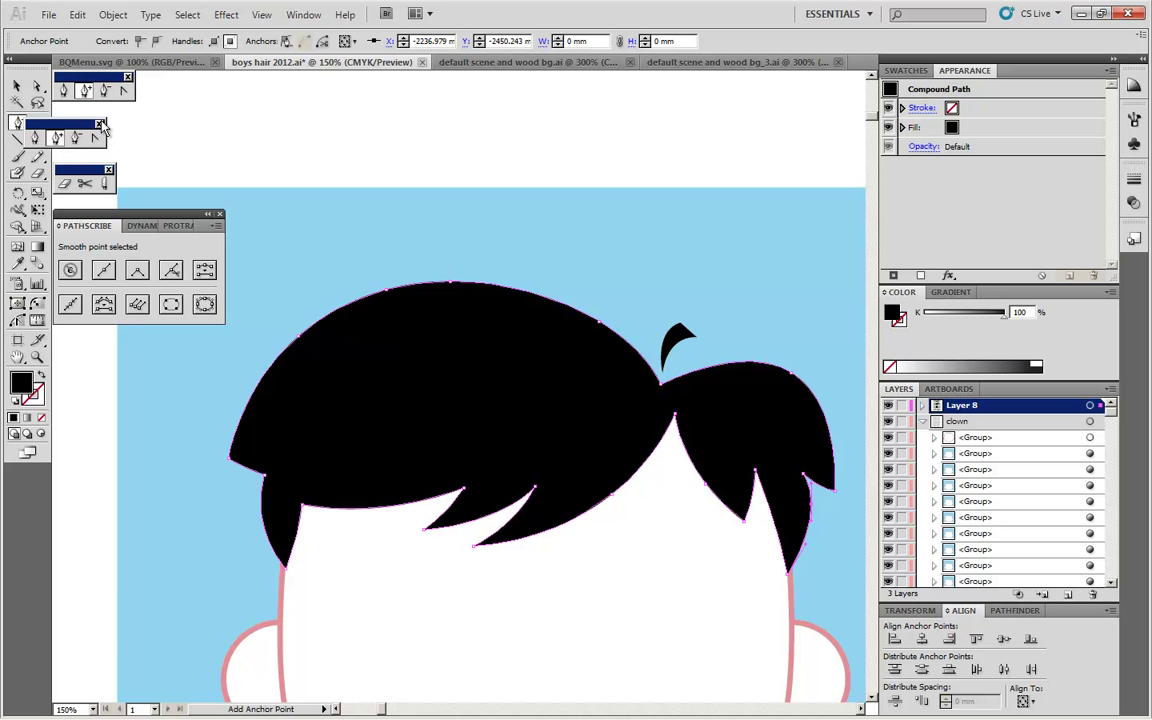
{"action": "left_click", "coordinate": [99, 123]}
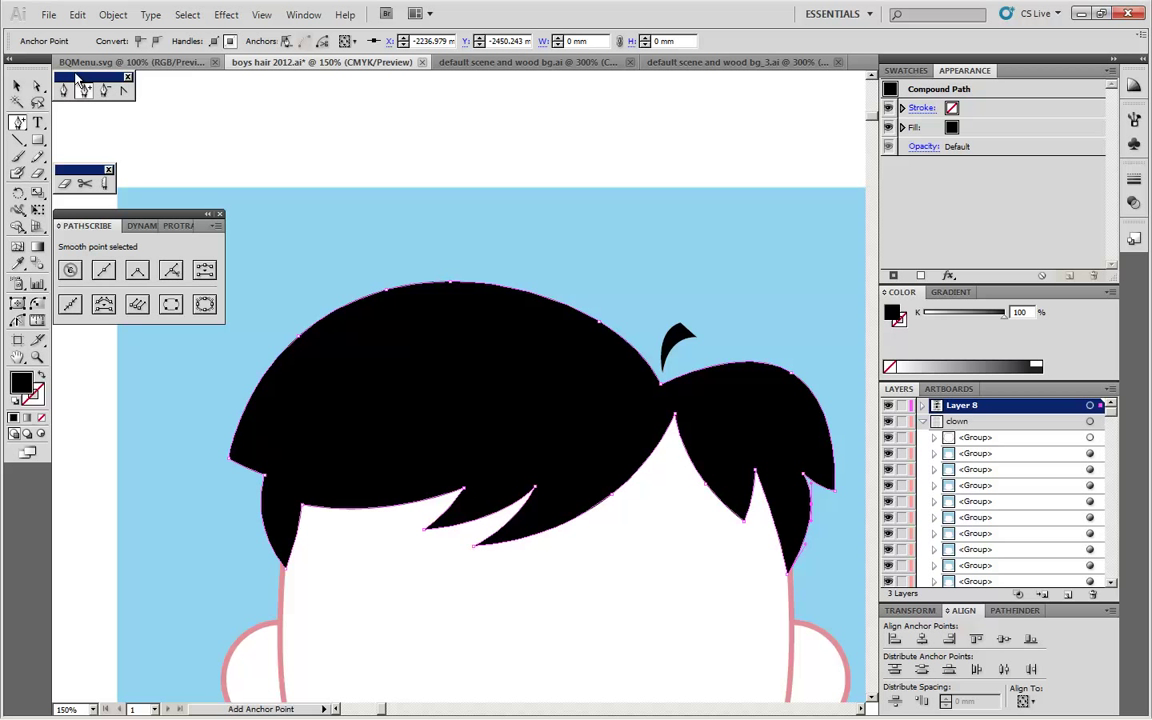
{"action": "left_click_drag", "start_coordinate": [76, 79], "coordinate": [79, 117]}
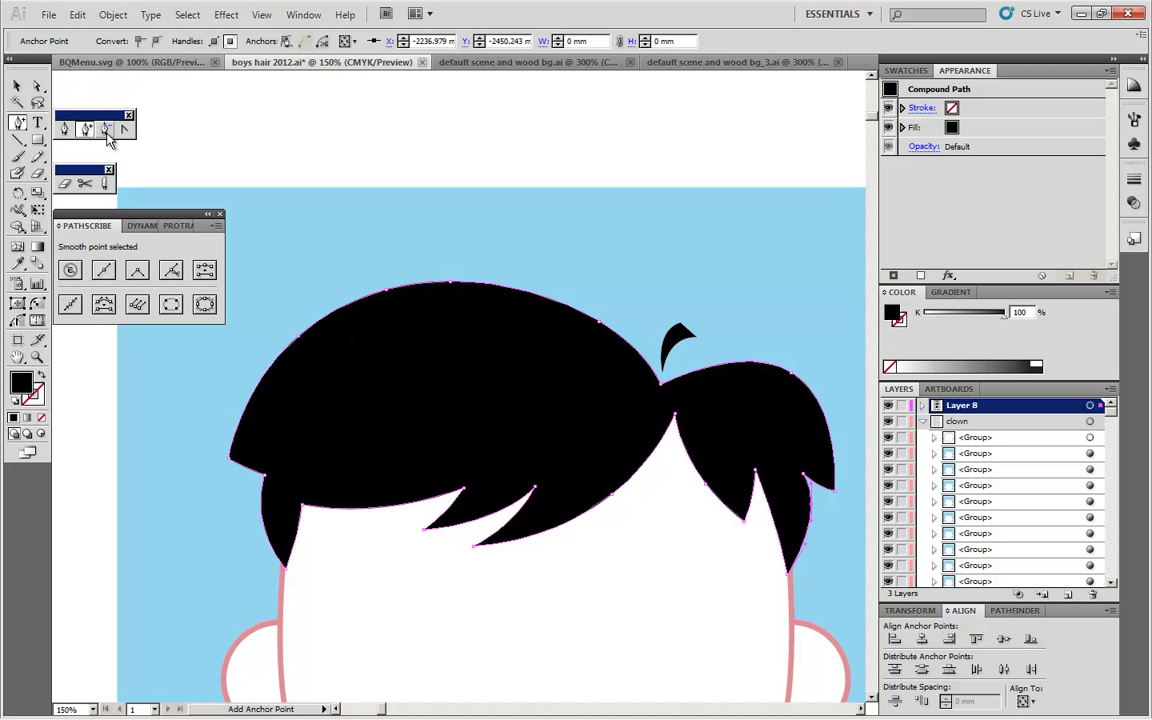
{"action": "left_click", "coordinate": [105, 128]}
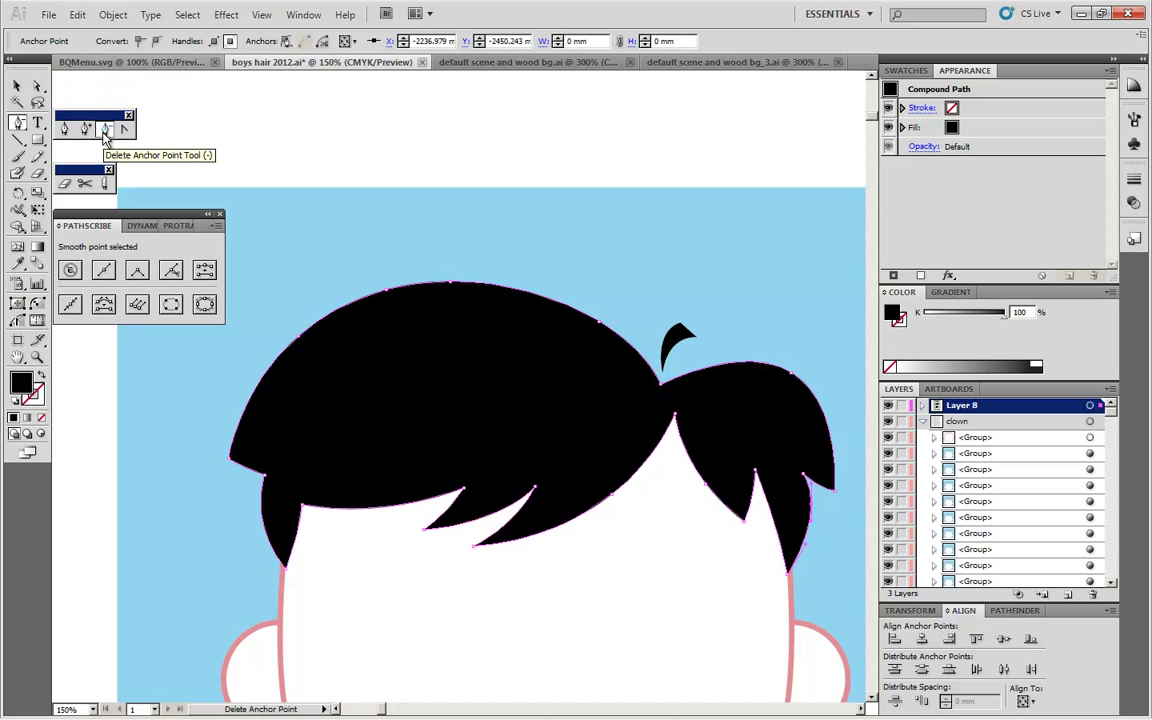
{"action": "left_click", "coordinate": [386, 290]}
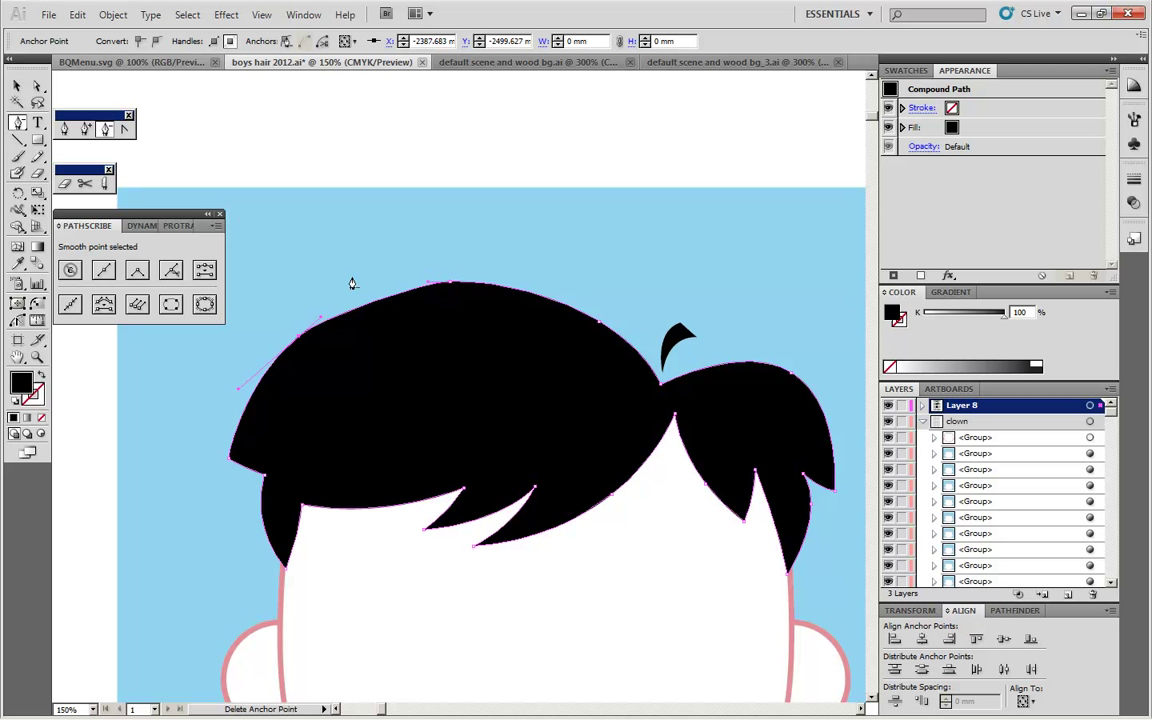
Step: Move the crown anchor leftward and reshape the hair's left curve with Direct Selection
{"action": "left_click", "coordinate": [36, 86]}
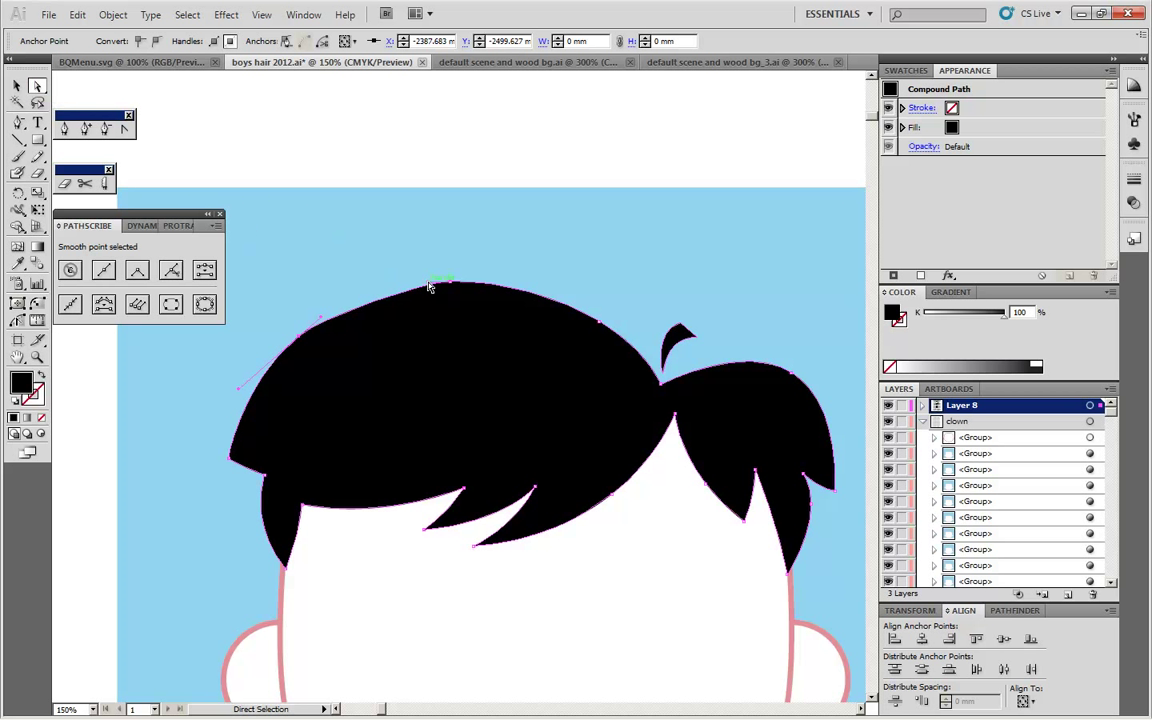
{"action": "left_click_drag", "start_coordinate": [428, 286], "coordinate": [388, 285]}
{"action": "left_click_drag", "start_coordinate": [329, 314], "coordinate": [331, 306]}
{"action": "key", "text": "v"}
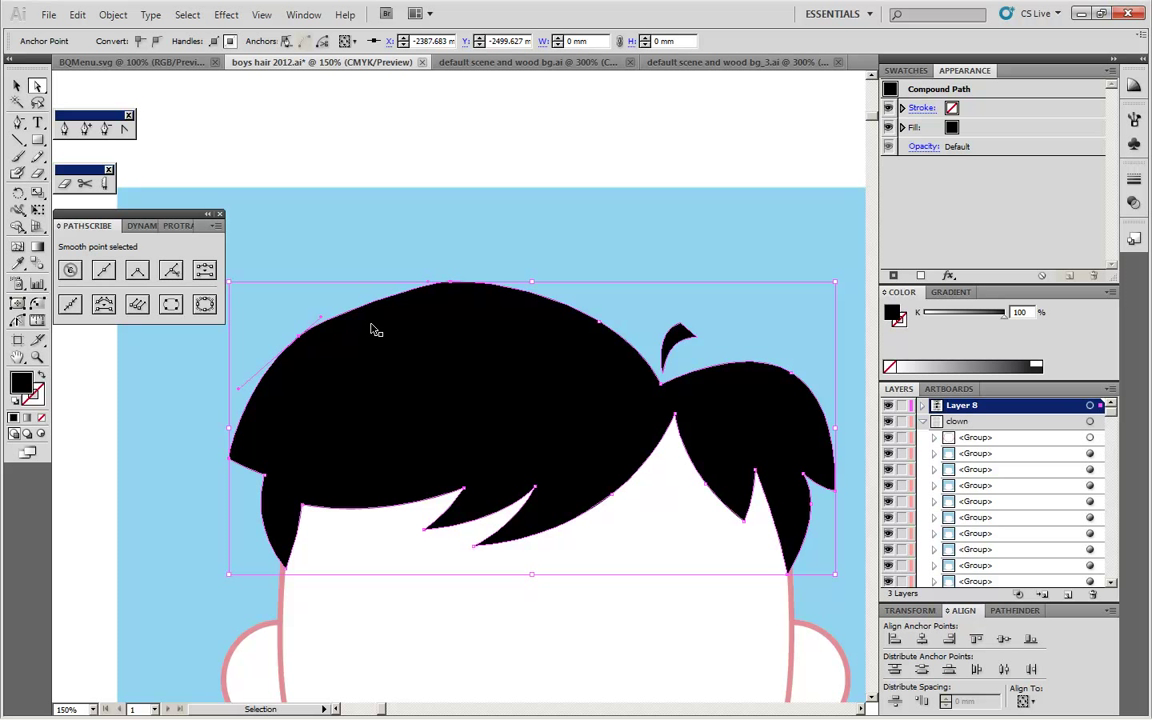
Step: Select all 23 points of the hair path with Direct Selection, then pick the PathScribe tool
{"action": "key", "text": "a"}
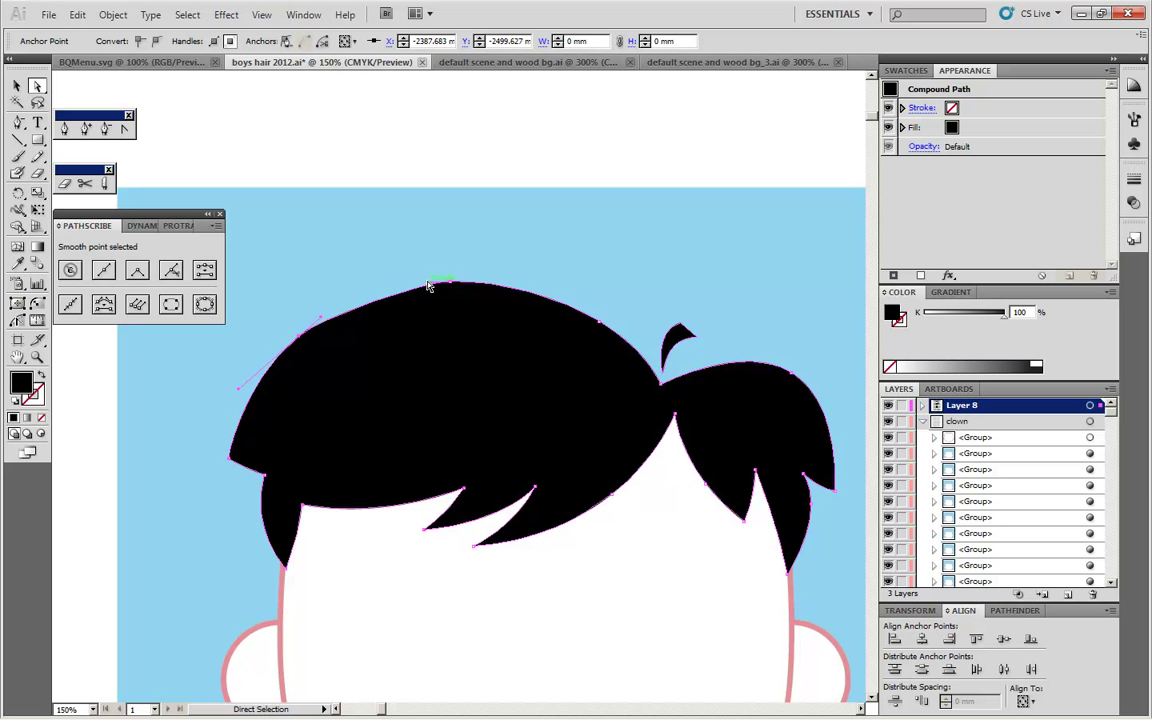
{"action": "left_click", "coordinate": [337, 302]}
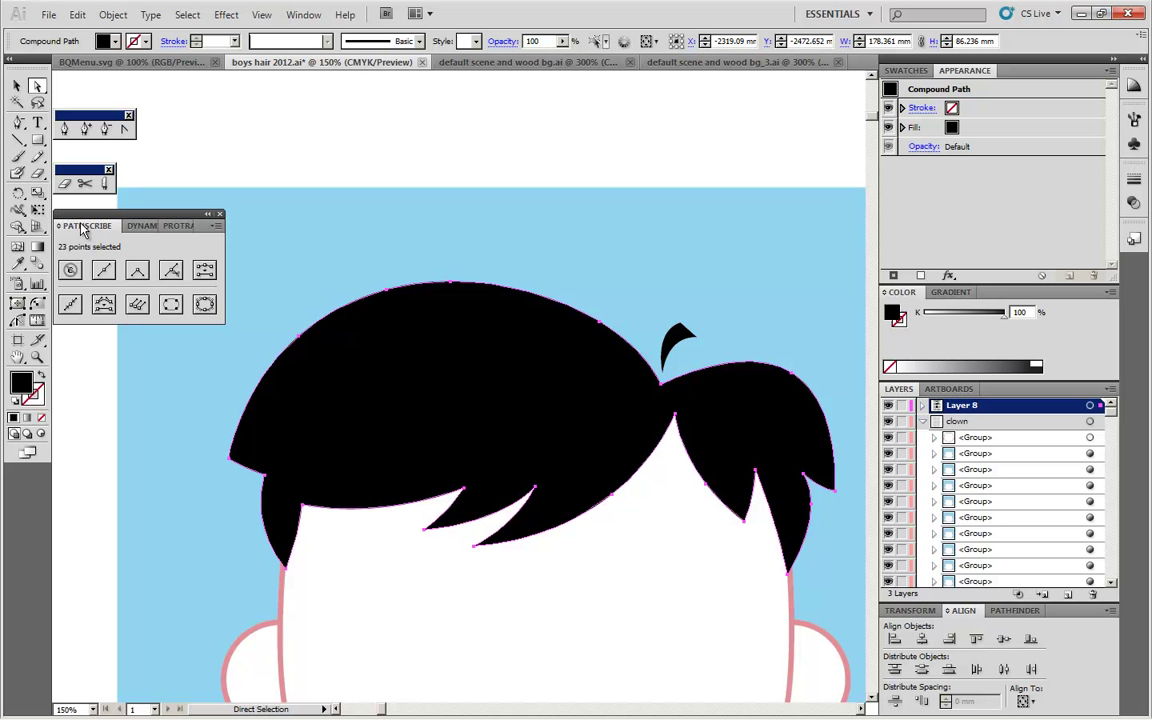
{"action": "left_click", "coordinate": [19, 322]}
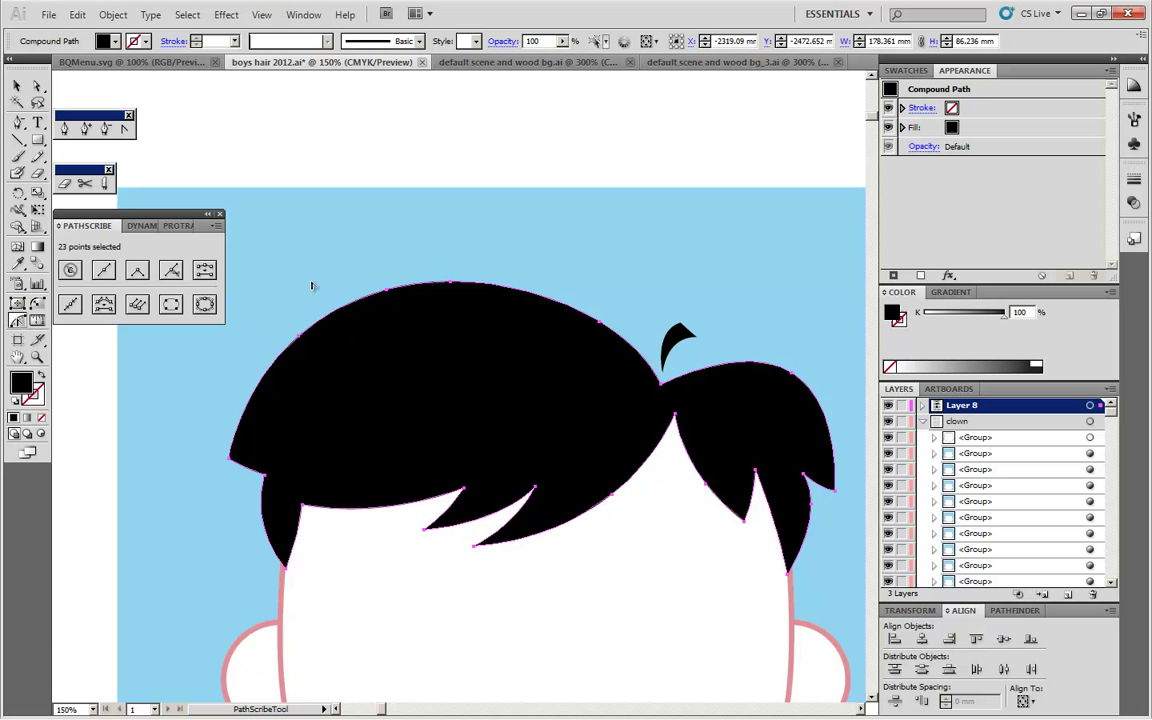
Step: Add two anchor points along the hair's lower-left and lower edges with PathScribe
{"action": "left_click", "coordinate": [387, 292]}
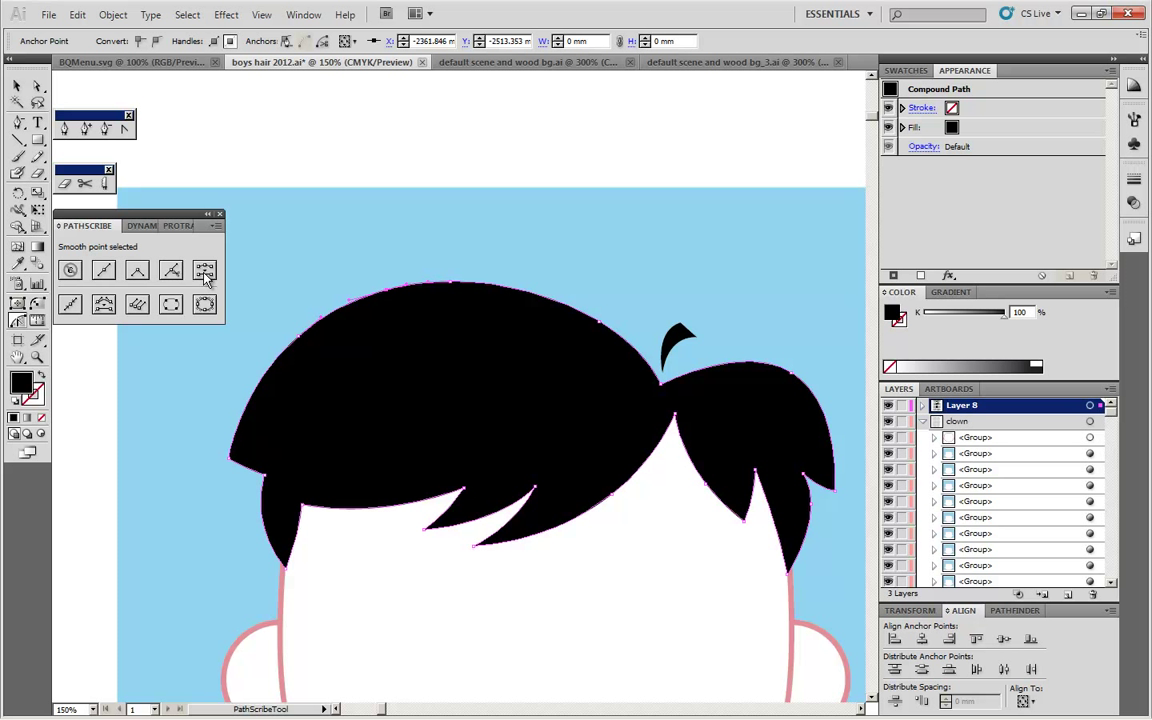
{"action": "left_click", "coordinate": [333, 243]}
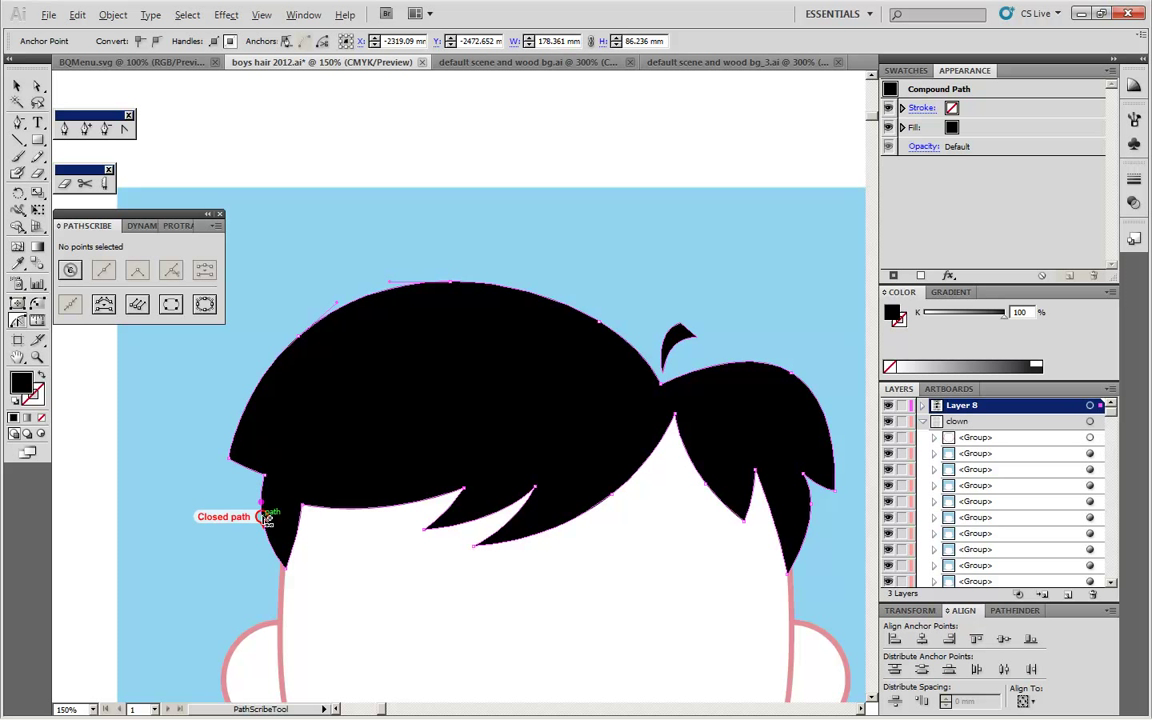
{"action": "left_click", "coordinate": [266, 517]}
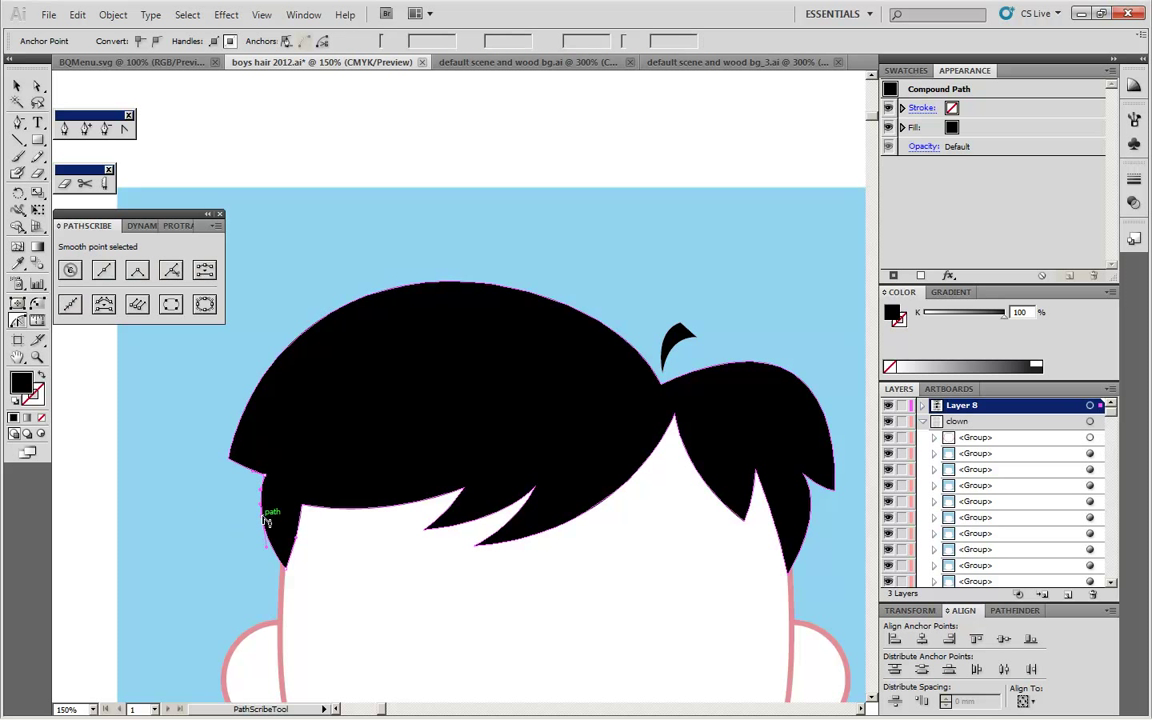
{"action": "left_click", "coordinate": [362, 510]}
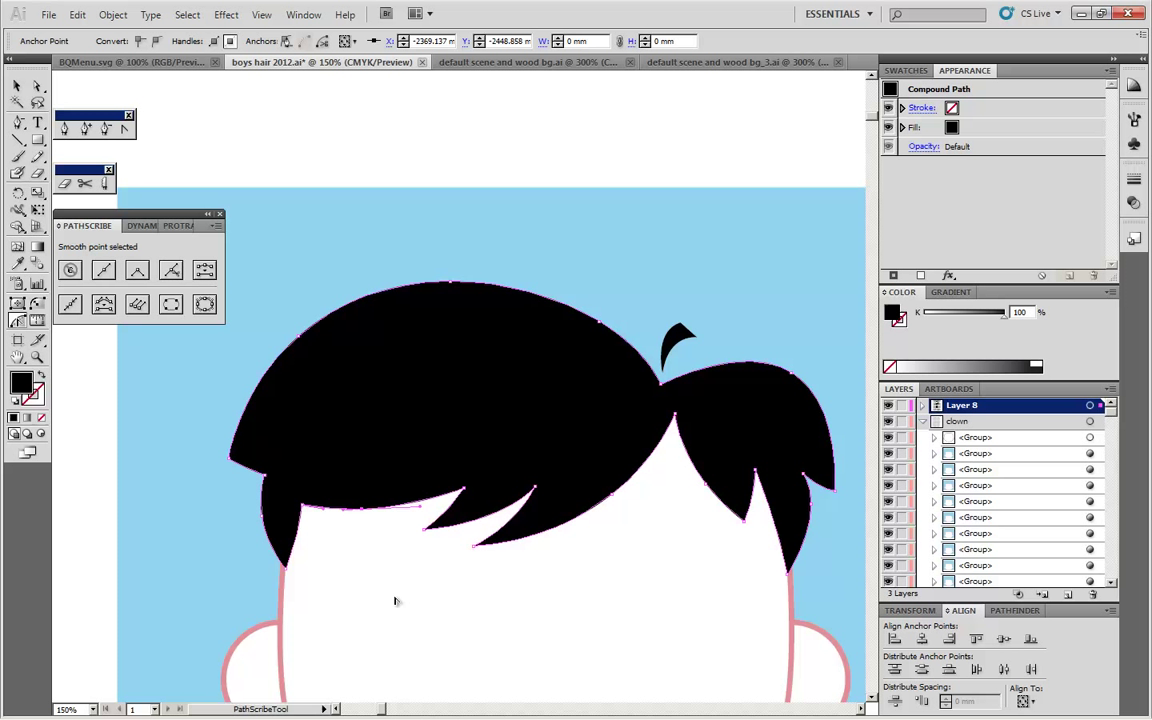
{"action": "left_click", "coordinate": [17, 87]}
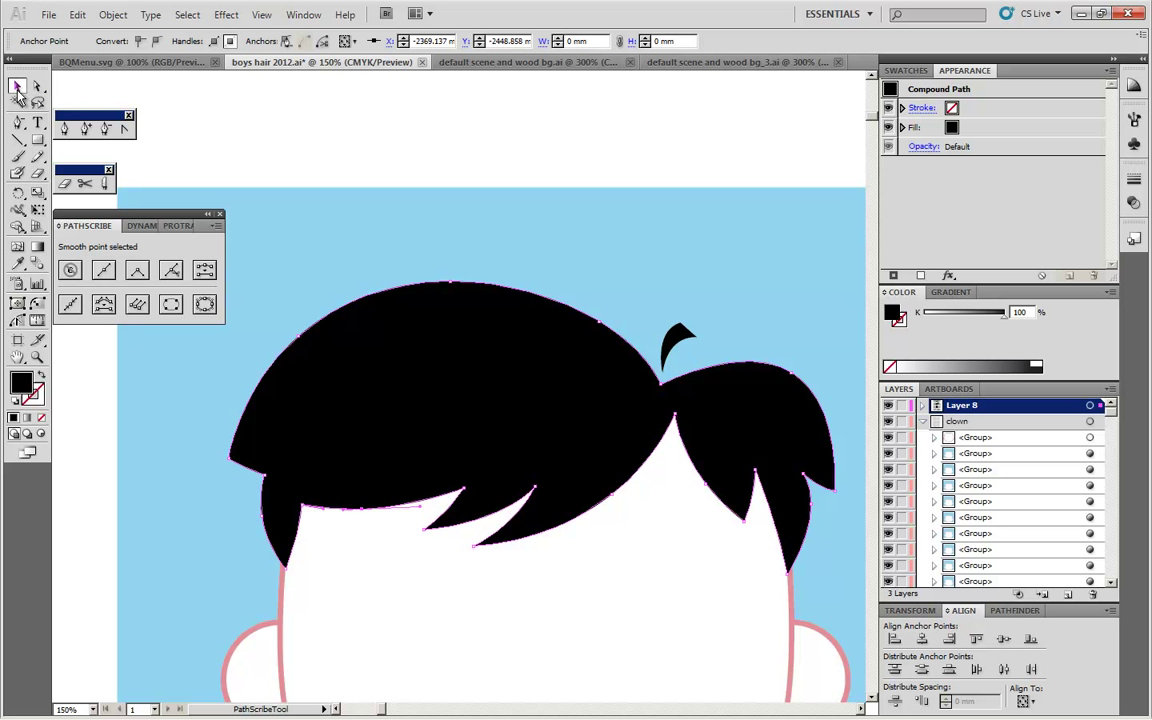
{"action": "left_click", "coordinate": [37, 87]}
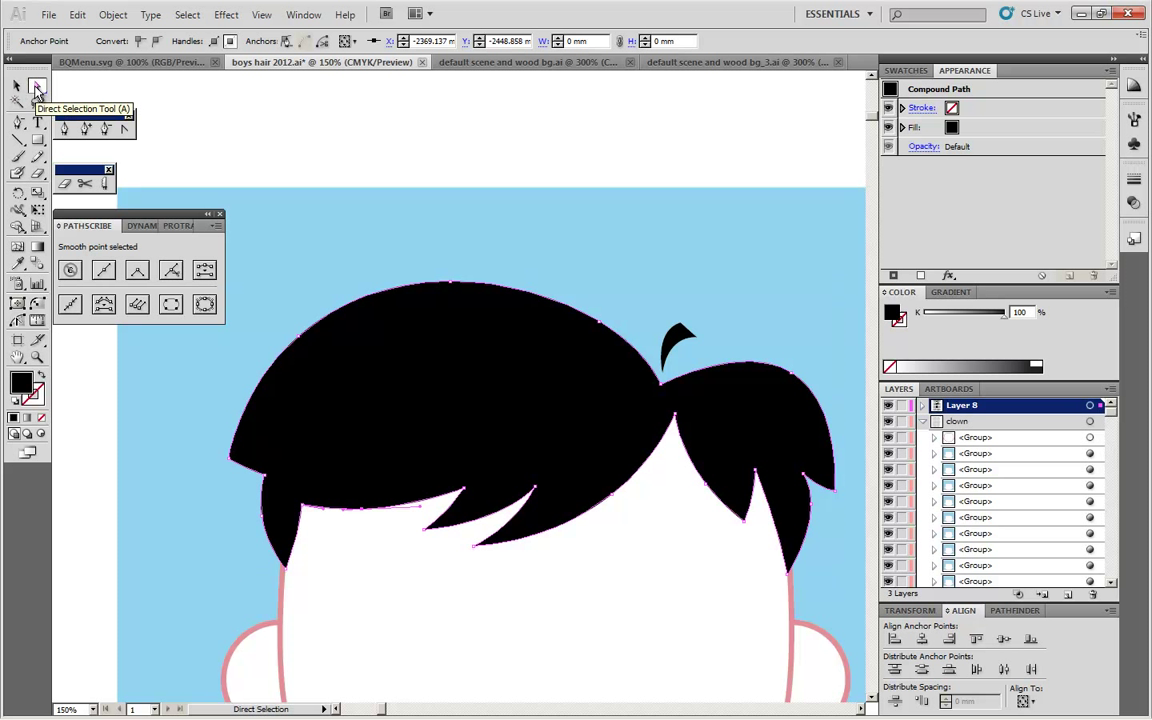
{"action": "key", "text": "v"}
{"action": "left_click", "coordinate": [231, 141]}
{"action": "left_click", "coordinate": [391, 388]}
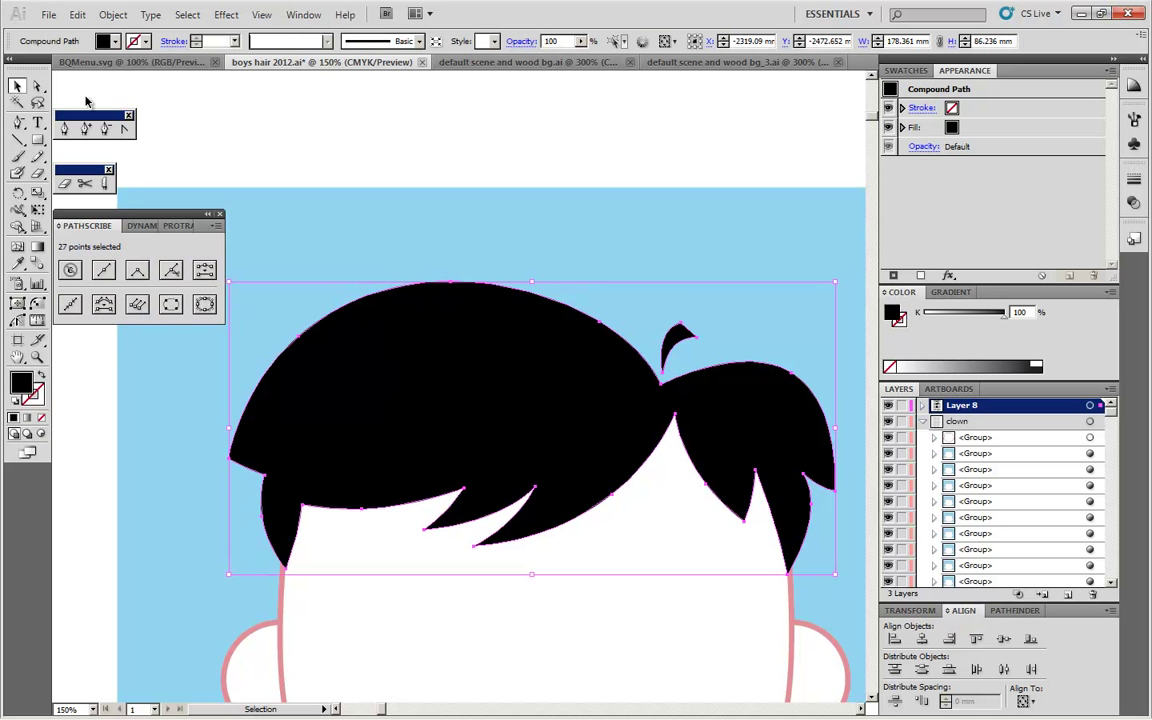
{"action": "left_click", "coordinate": [37, 90]}
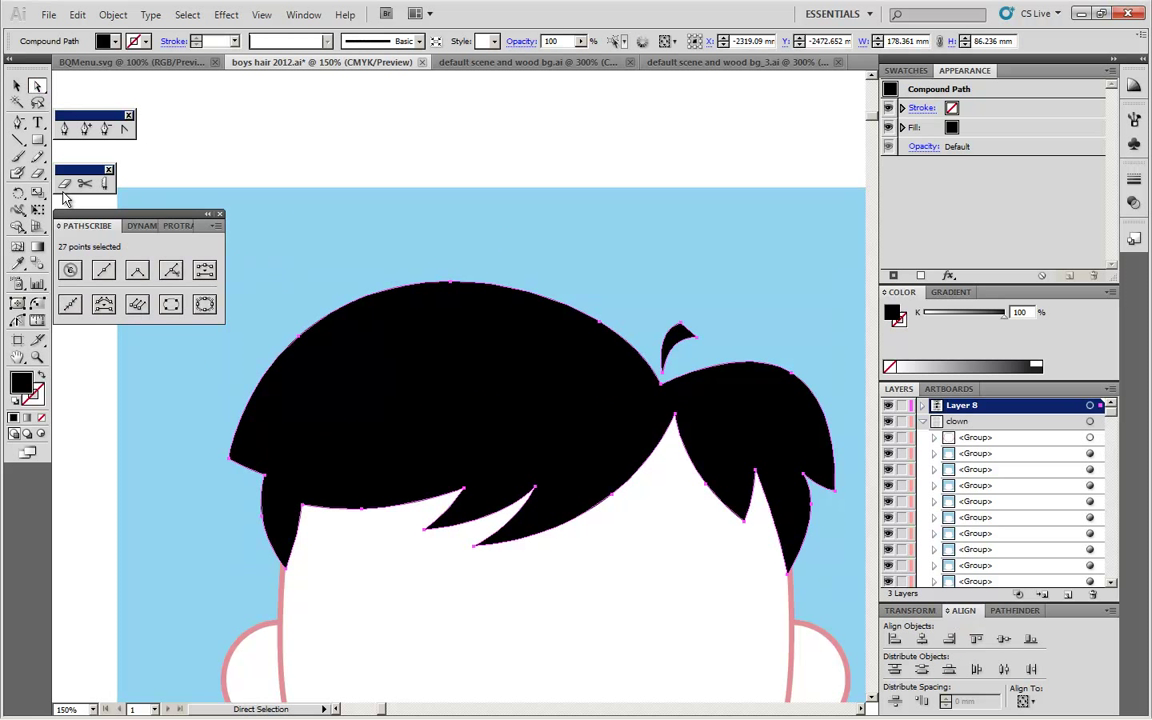
{"action": "left_click", "coordinate": [70, 305]}
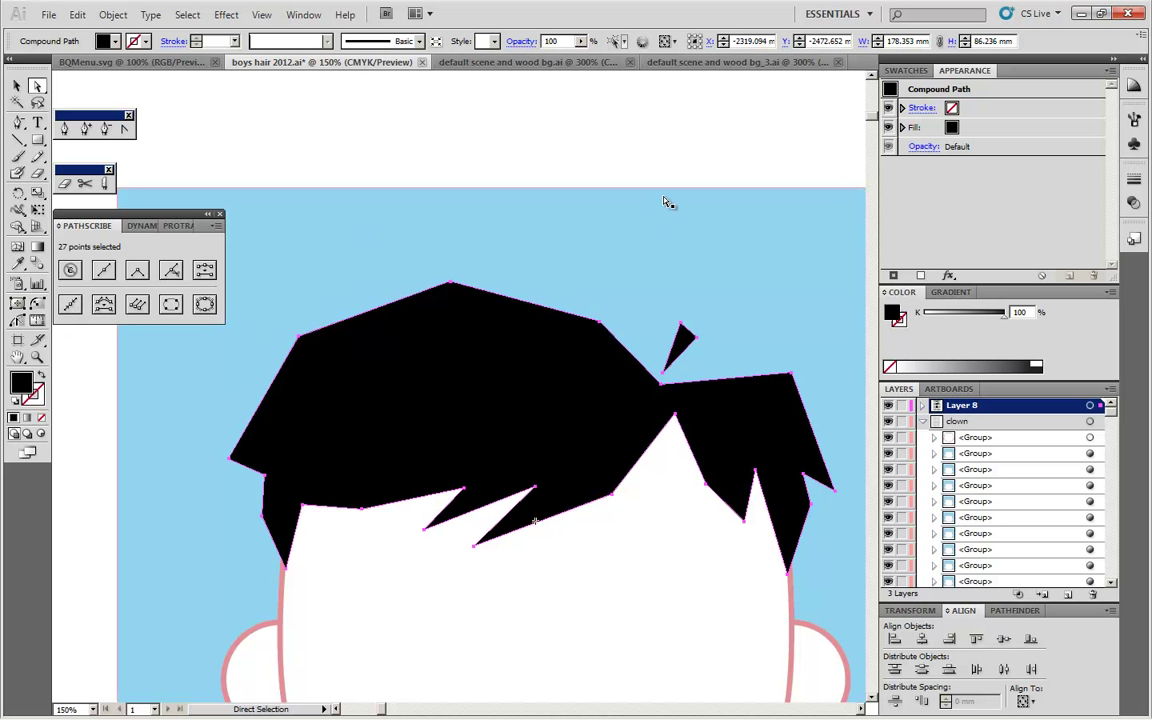
{"action": "key", "text": "ctrl+minus"}
{"action": "key", "text": "ctrl+minus"}
{"action": "key", "text": "ctrl+minus"}
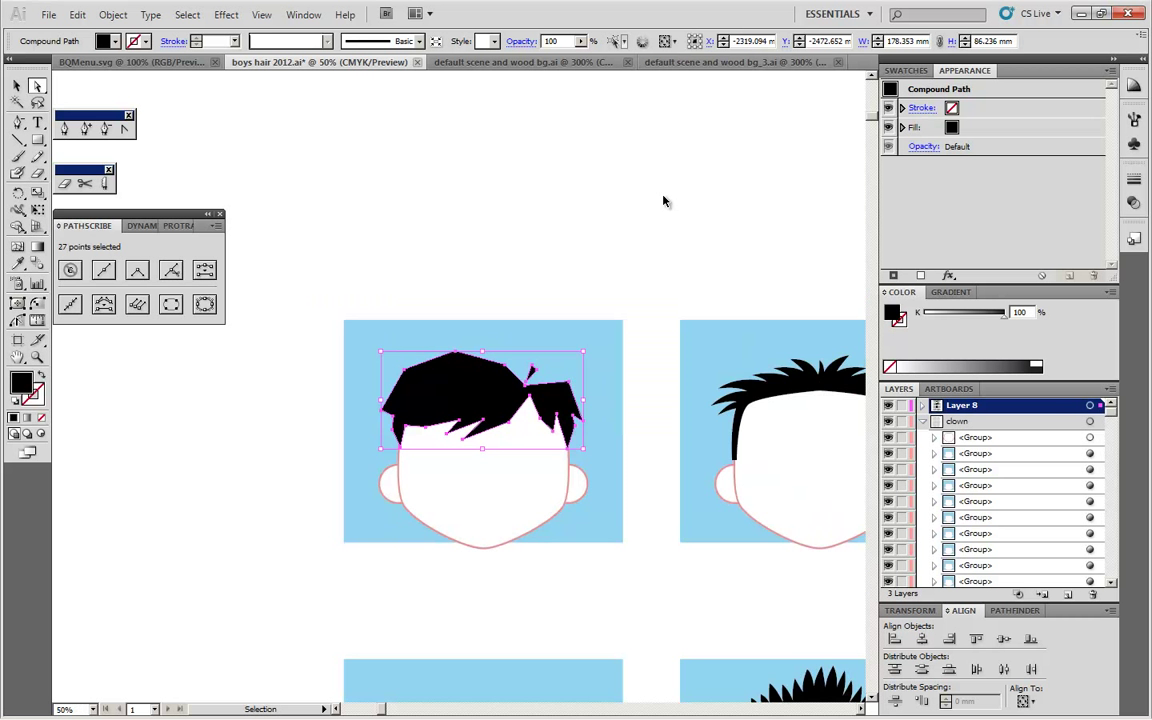
{"action": "key", "text": "ctrl+minus"}
{"action": "key", "text": "ctrl+plus"}
{"action": "key", "text": "ctrl+plus"}
{"action": "key", "text": "a"}
{"action": "key", "text": "ctrl+minus"}
{"action": "key", "text": "ctrl+plus"}
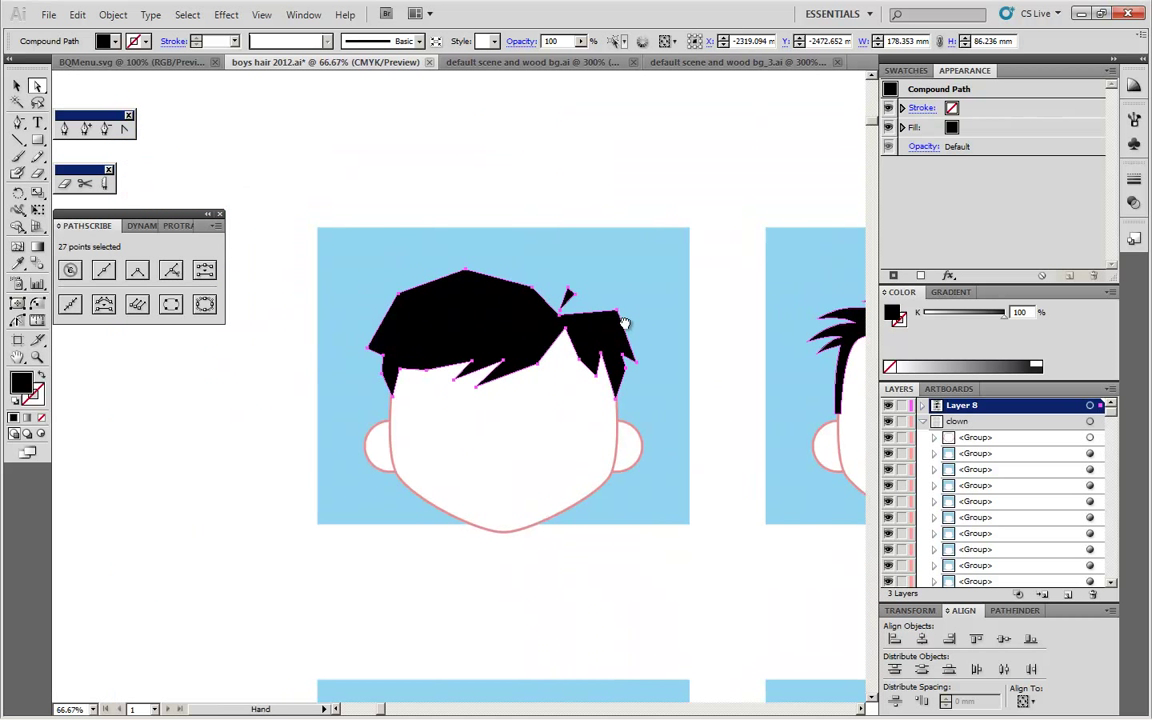
{"action": "key", "text": "v"}
{"action": "key", "text": "ctrl+plus"}
{"action": "key", "text": "a"}
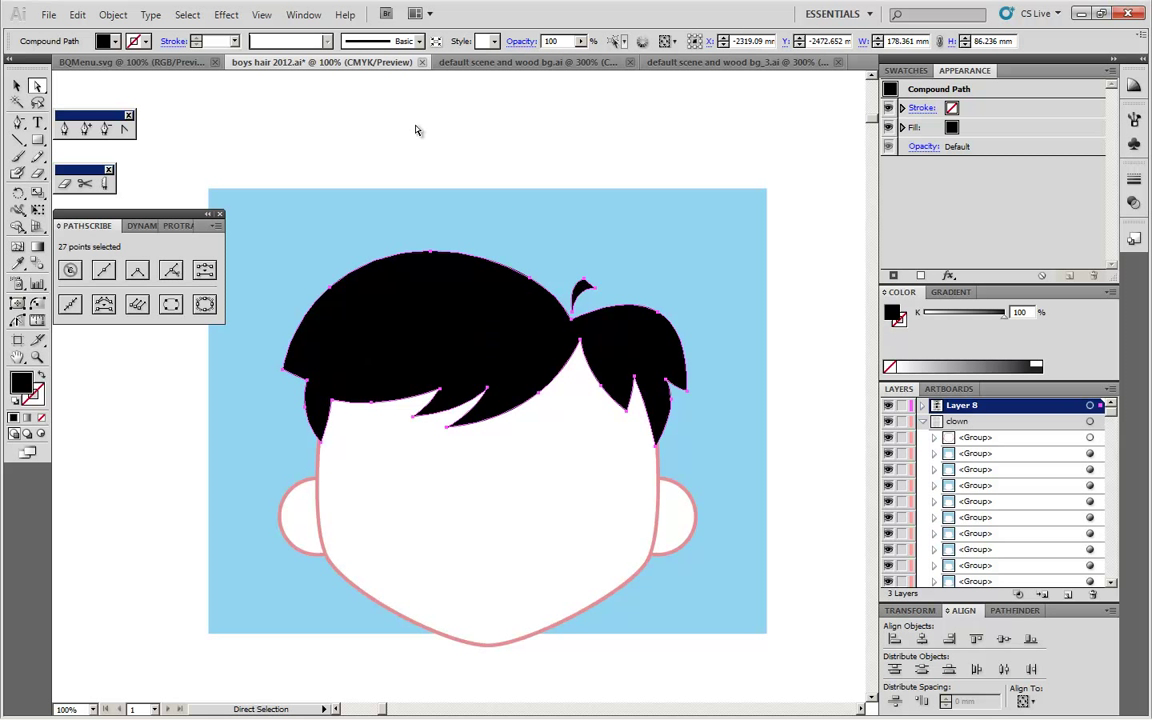
Step: Deselect the hair and zoom in closely on the next head's lower and right spikes
{"action": "left_click", "coordinate": [418, 130]}
{"action": "left_click", "coordinate": [16, 86]}
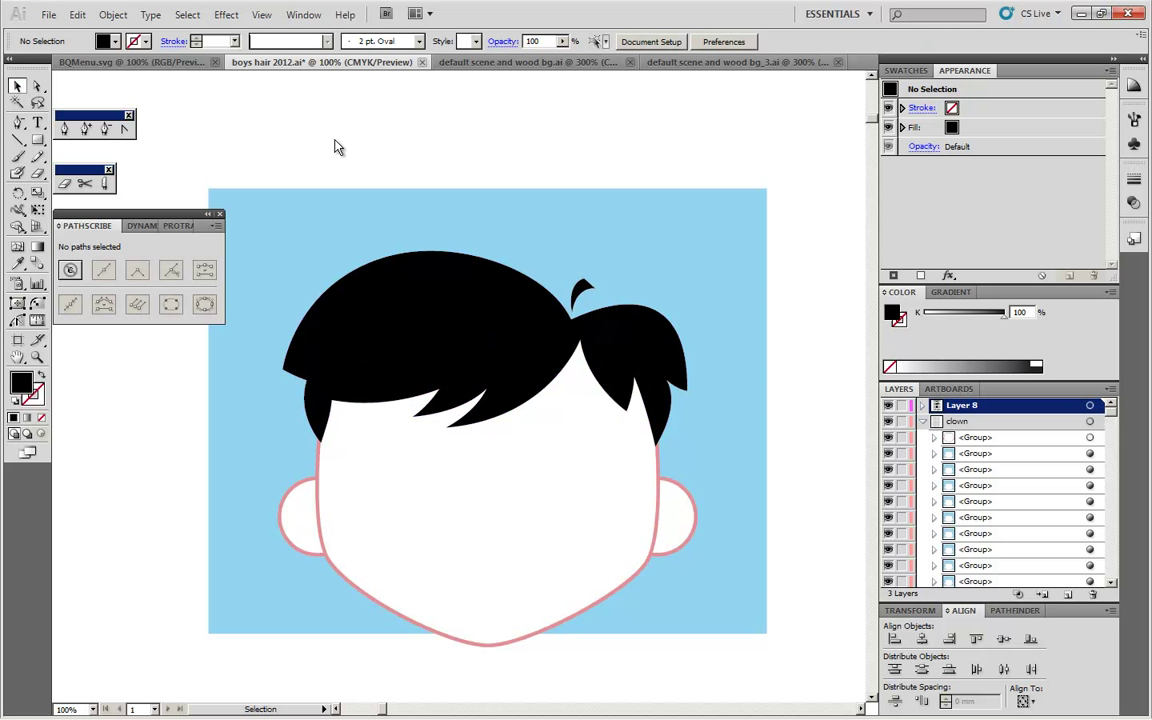
{"action": "left_click_drag", "start_coordinate": [623, 245], "coordinate": [602, 275]}
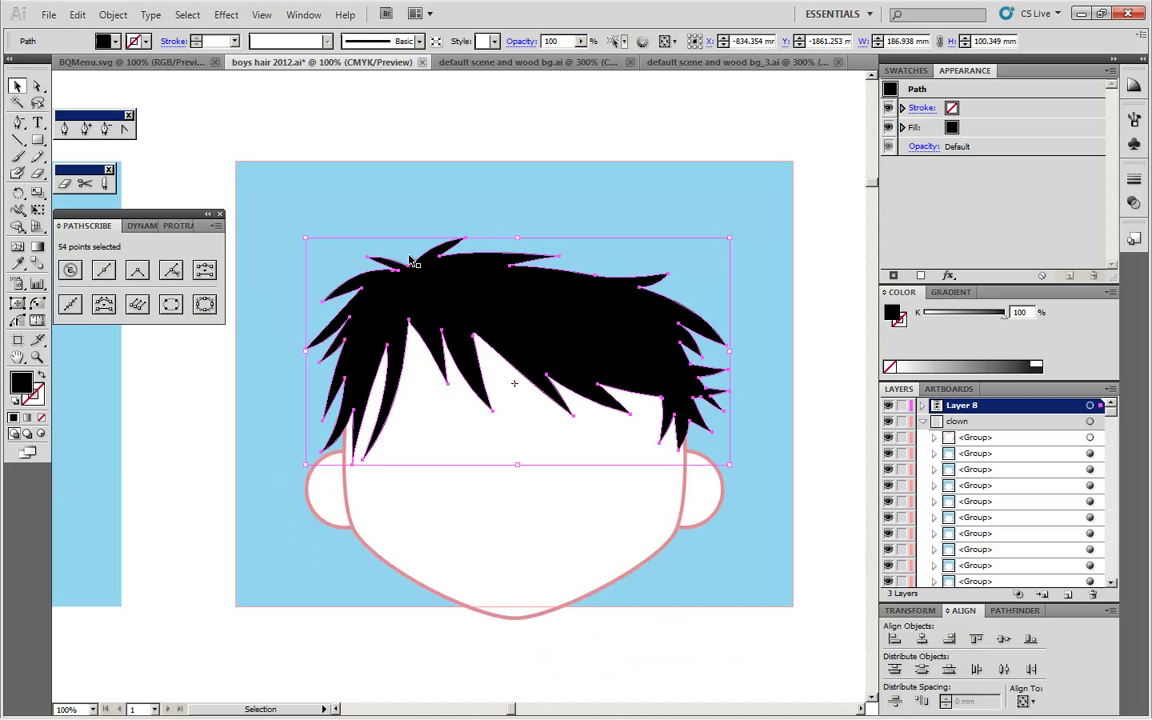
{"action": "key", "text": "ctrl+plus"}
{"action": "key", "text": "ctrl+plus"}
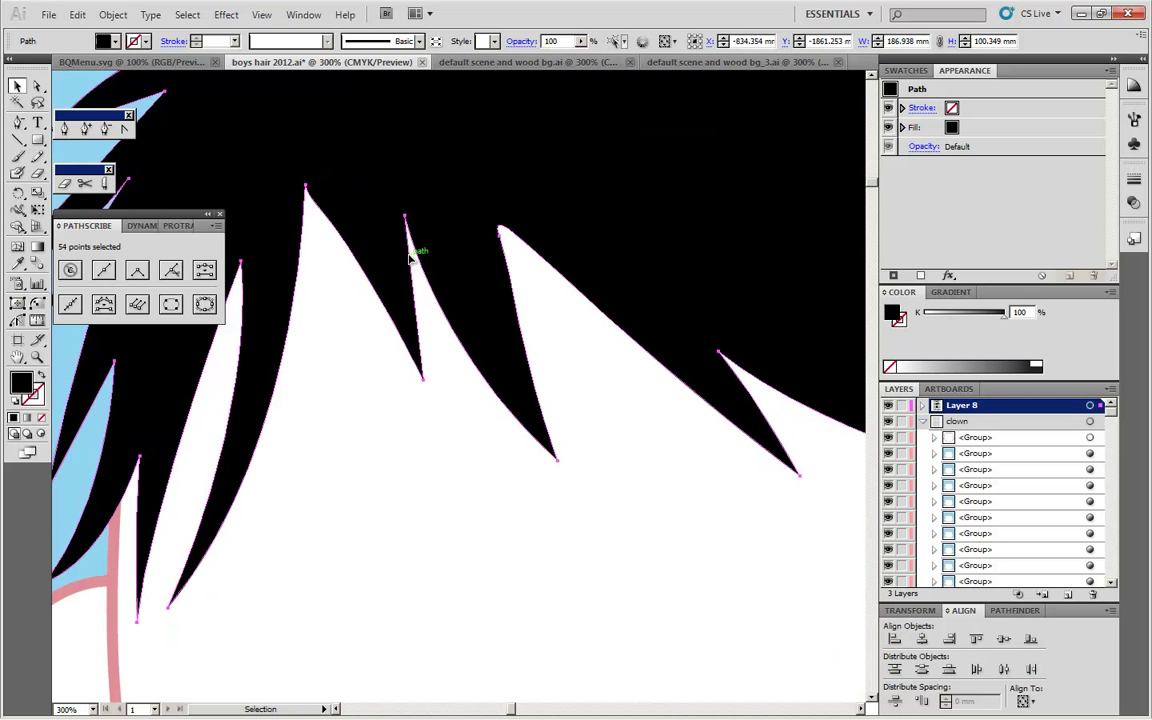
{"action": "left_click_drag", "start_coordinate": [367, 200], "coordinate": [570, 539]}
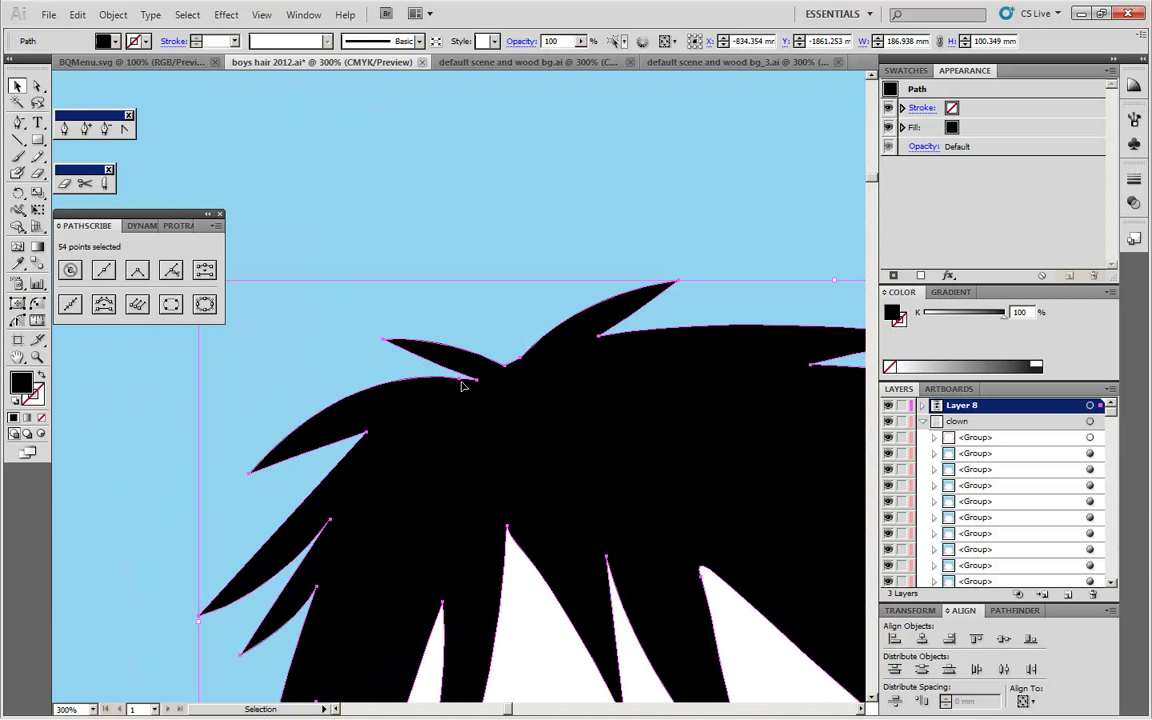
{"action": "left_click_drag", "start_coordinate": [573, 393], "coordinate": [474, 265]}
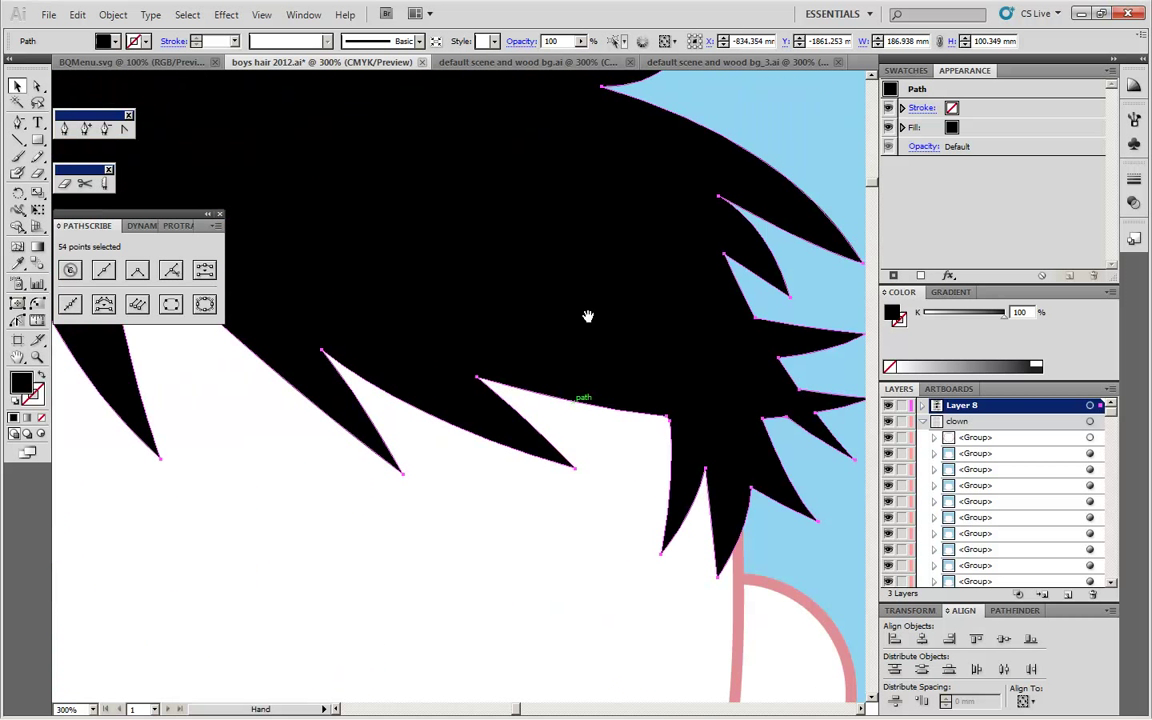
{"action": "left_click_drag", "start_coordinate": [588, 316], "coordinate": [442, 237]}
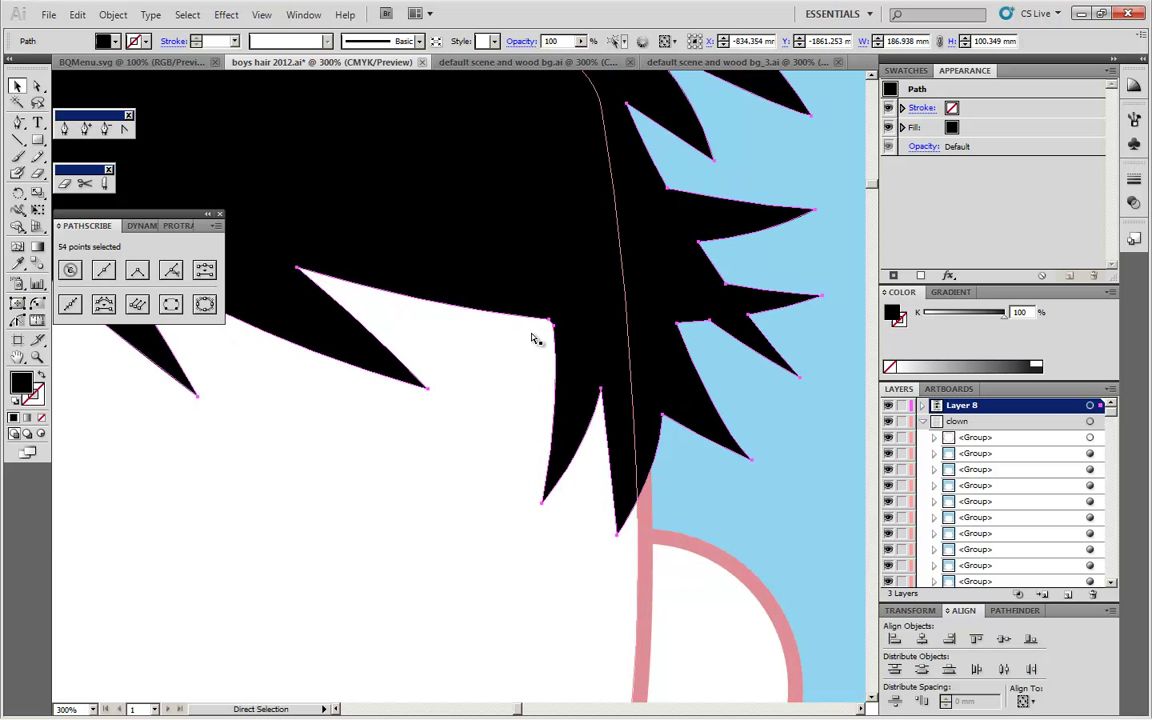
{"action": "key", "text": "ctrl+equal"}
{"action": "key", "text": "ctrl+equal"}
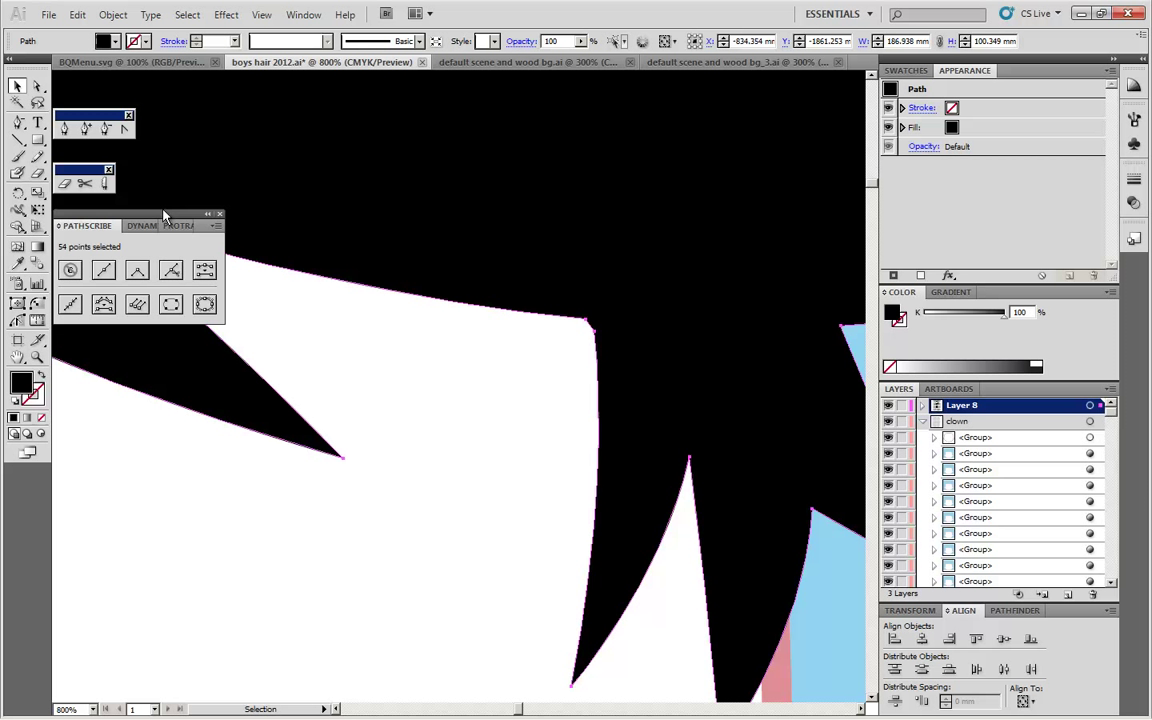
Step: With PathScribe, make the first spike-tip anchor a corner and retract its handle to straighten the edge
{"action": "left_click", "coordinate": [18, 320]}
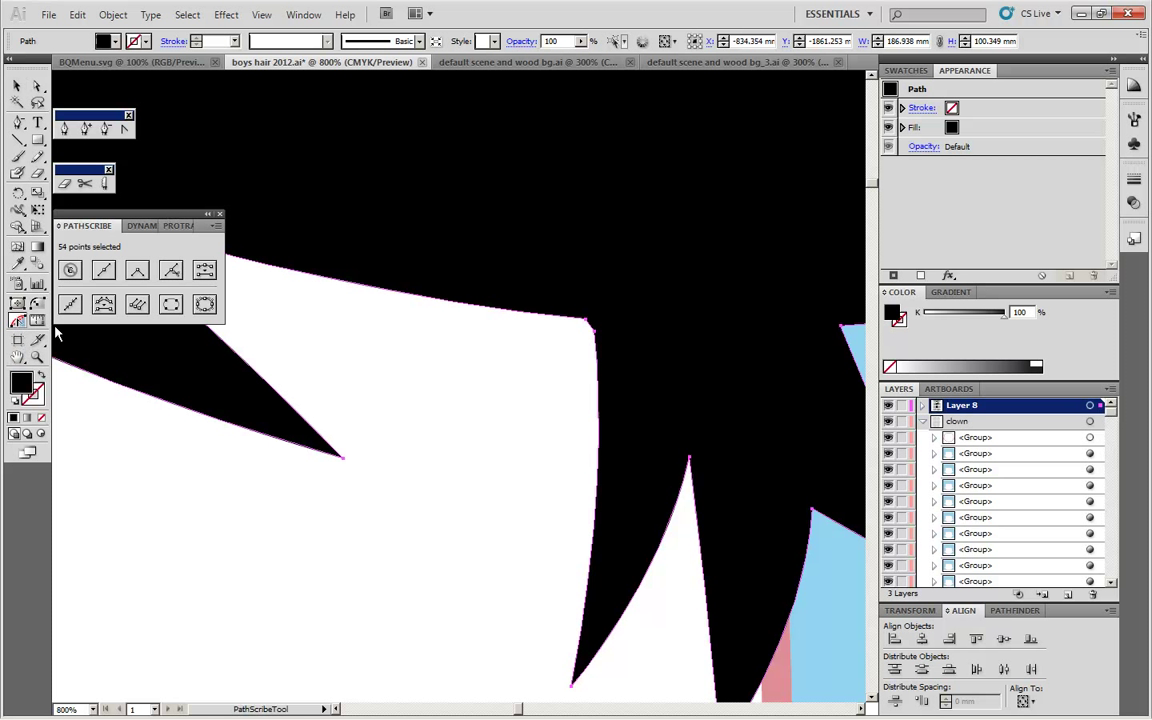
{"action": "left_click", "coordinate": [592, 331]}
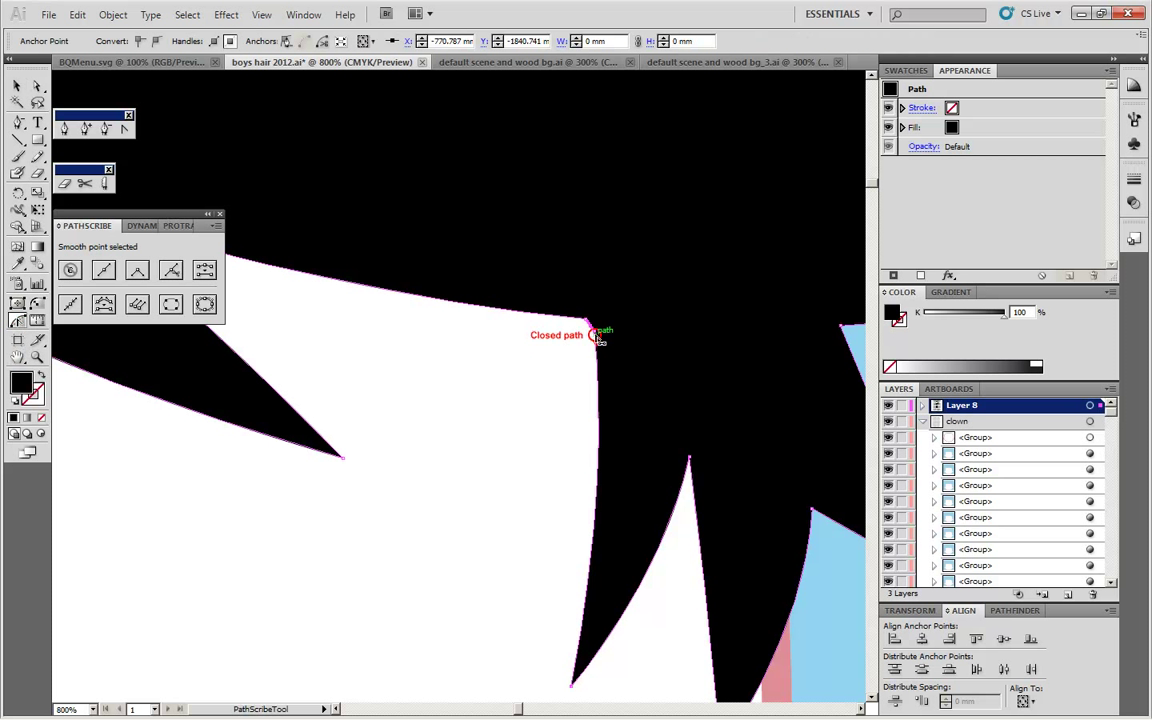
{"action": "double_click", "coordinate": [594, 334]}
{"action": "left_click", "coordinate": [586, 363]}
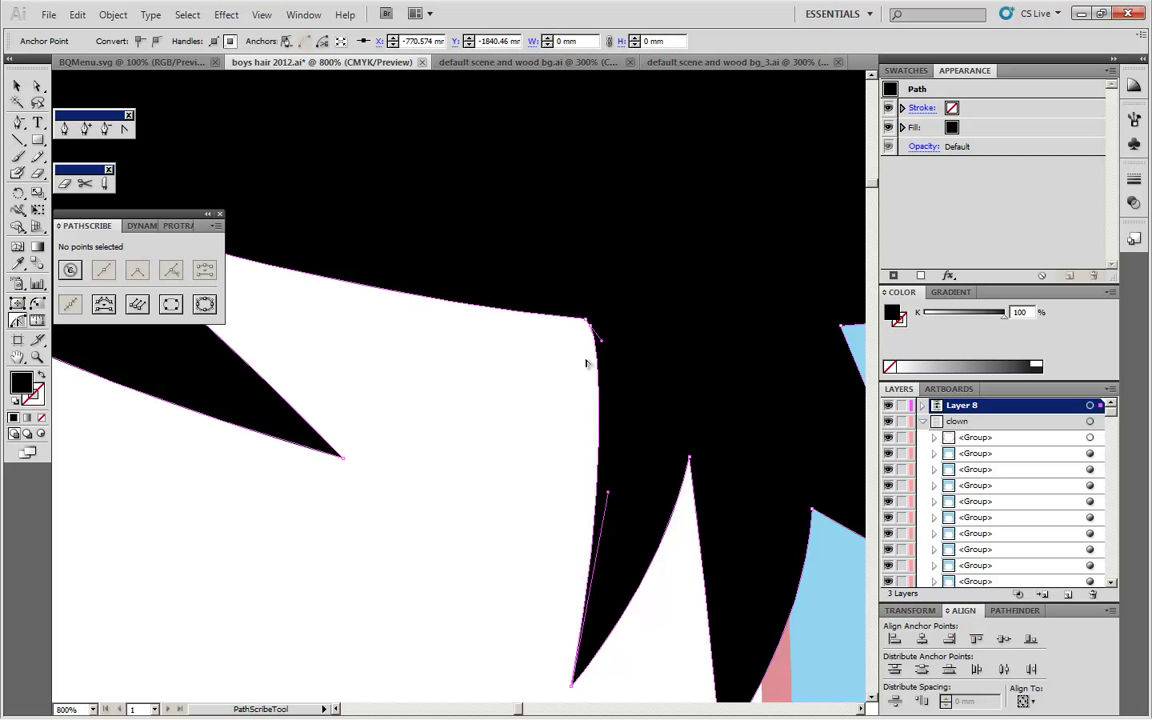
{"action": "left_click", "coordinate": [590, 322]}
{"action": "left_click", "coordinate": [591, 360]}
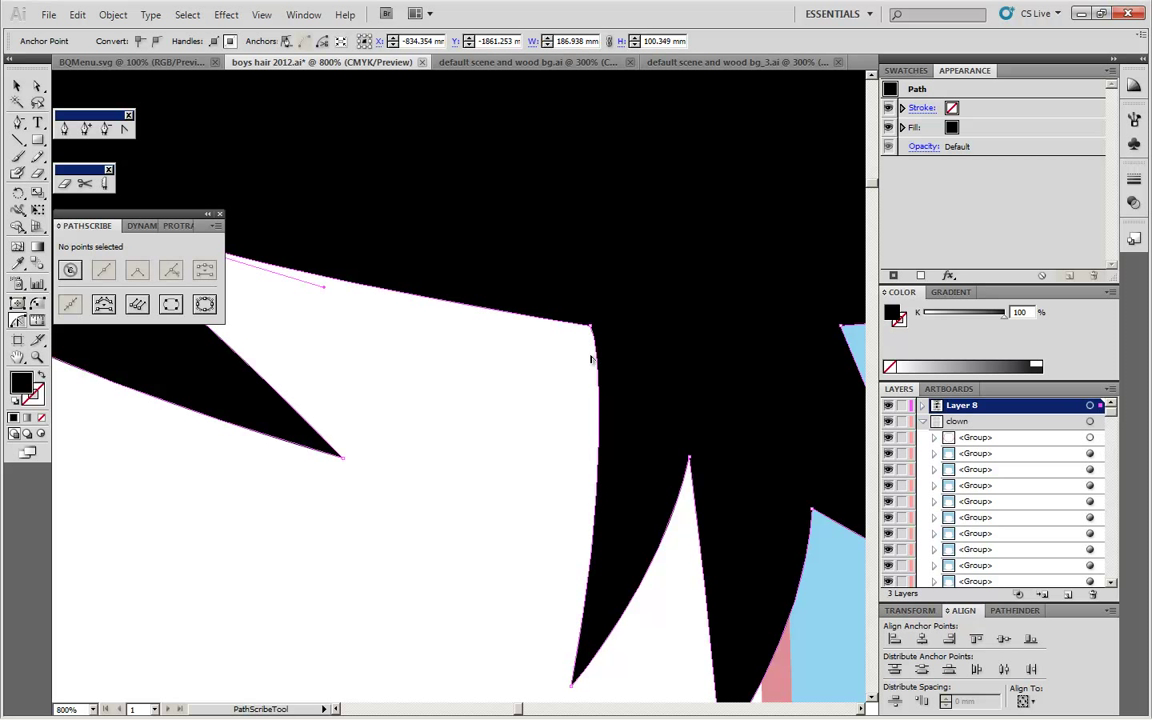
Step: On the next hair spike, remove the peak anchor's downward handle to straighten the spike edge
{"action": "key", "text": "space"}
{"action": "left_click_drag", "start_coordinate": [368, 378], "coordinate": [571, 429]}
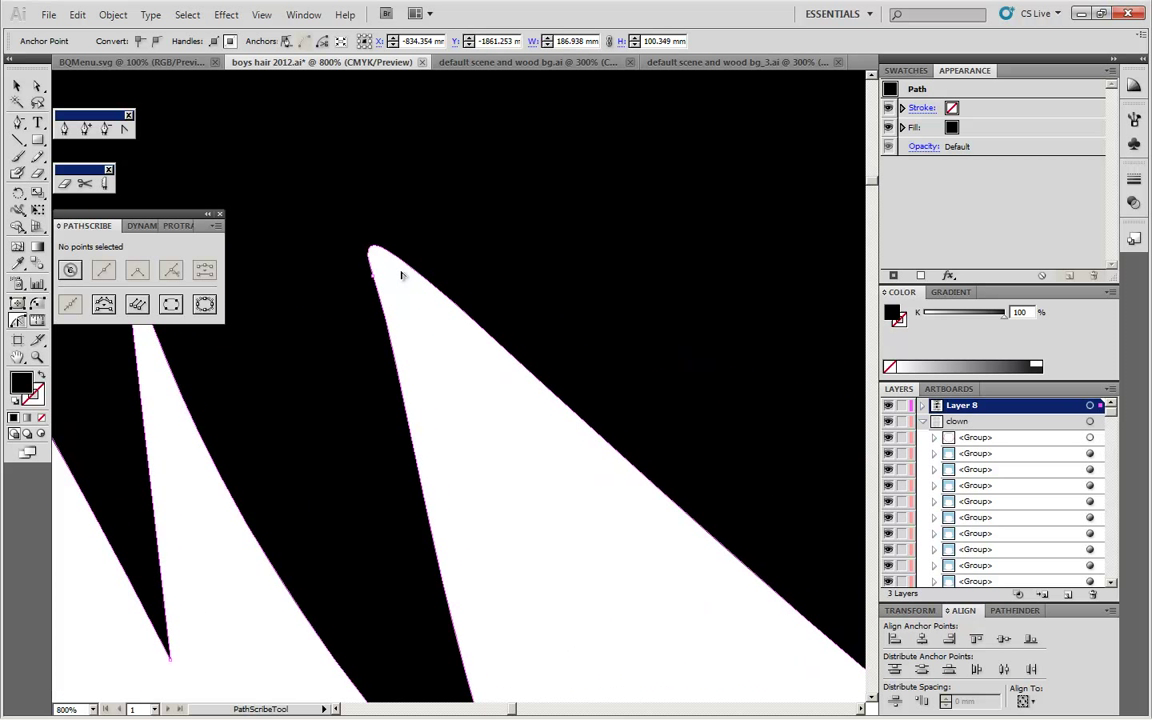
{"action": "left_click", "coordinate": [372, 246]}
{"action": "left_click", "coordinate": [370, 257]}
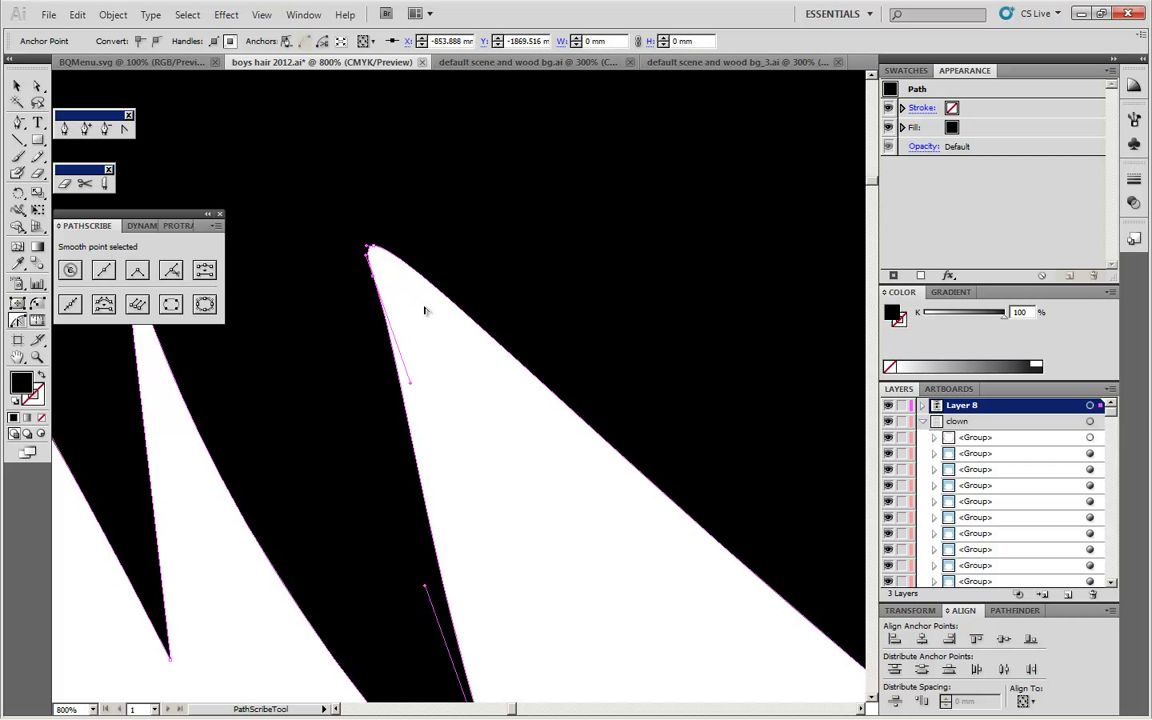
{"action": "left_click", "coordinate": [424, 311]}
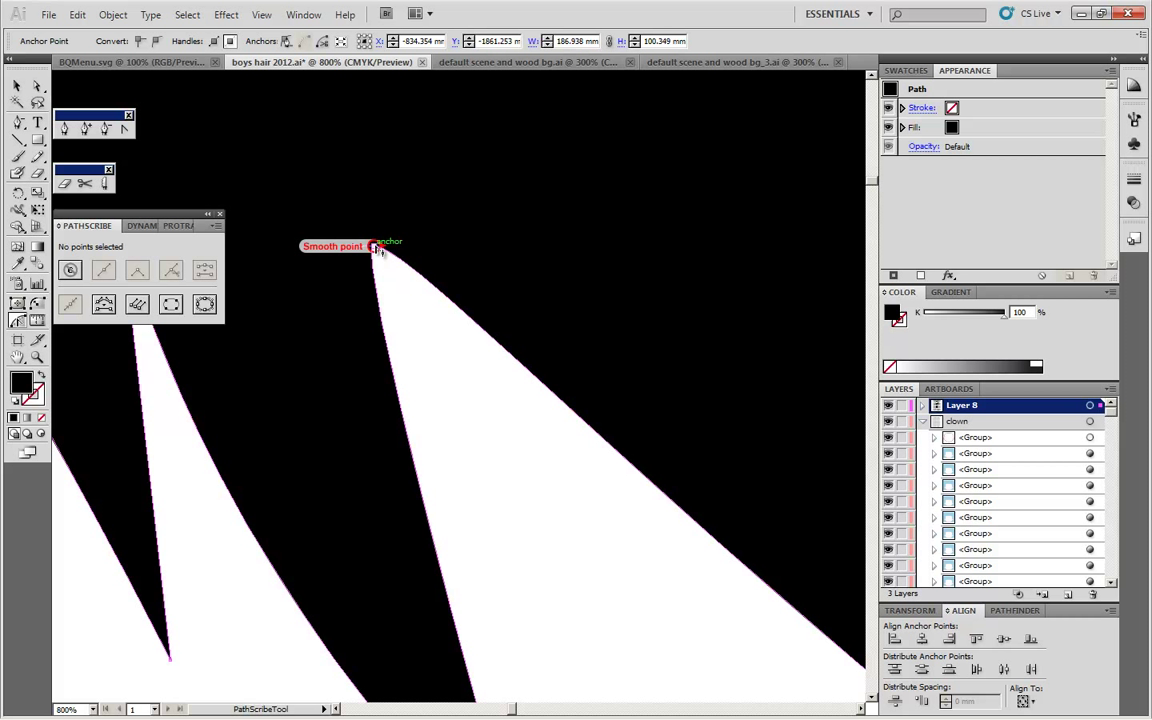
Step: Magnify the crown of the hair to 600% and reselect the hair path
{"action": "left_click_drag", "start_coordinate": [462, 334], "coordinate": [401, 305]}
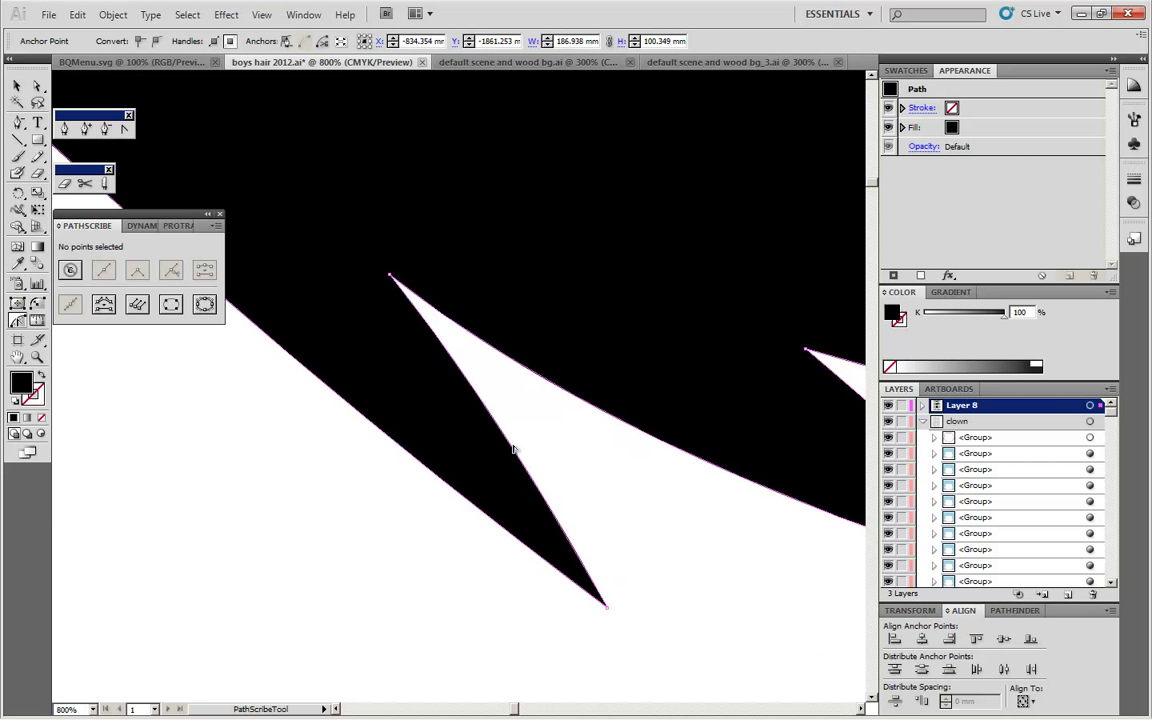
{"action": "left_click_drag", "start_coordinate": [697, 413], "coordinate": [400, 375]}
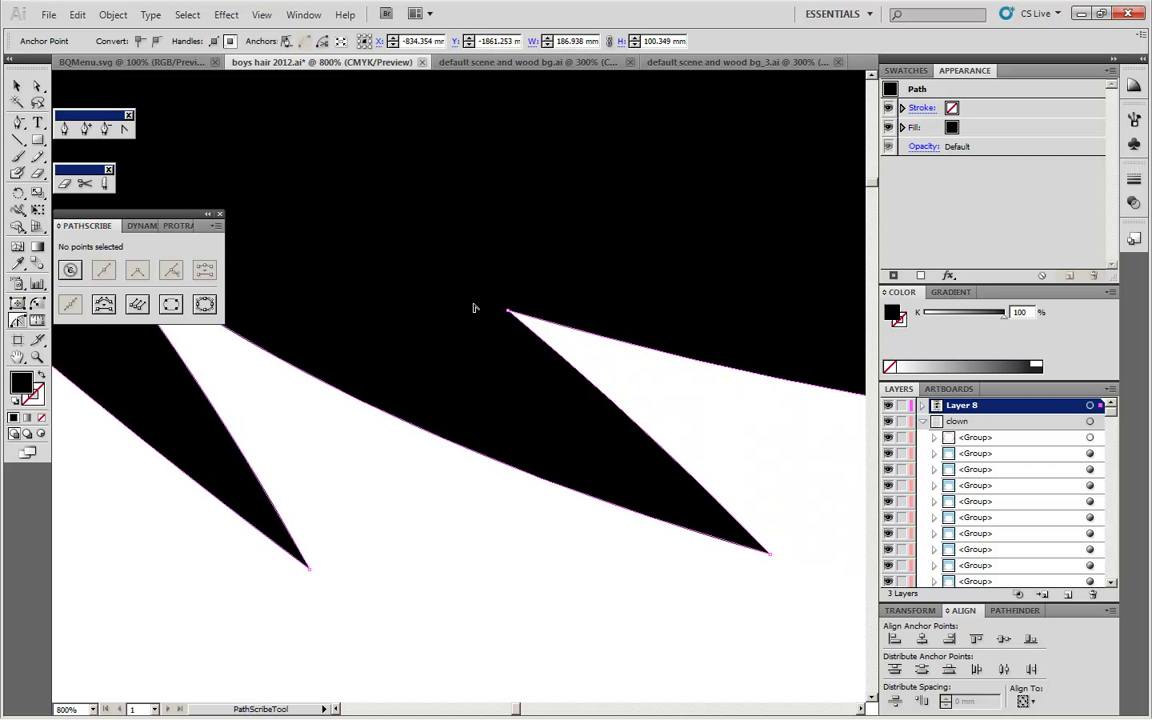
{"action": "scroll", "coordinate": [460, 300], "scroll_direction": "down", "scroll_amount": 4}
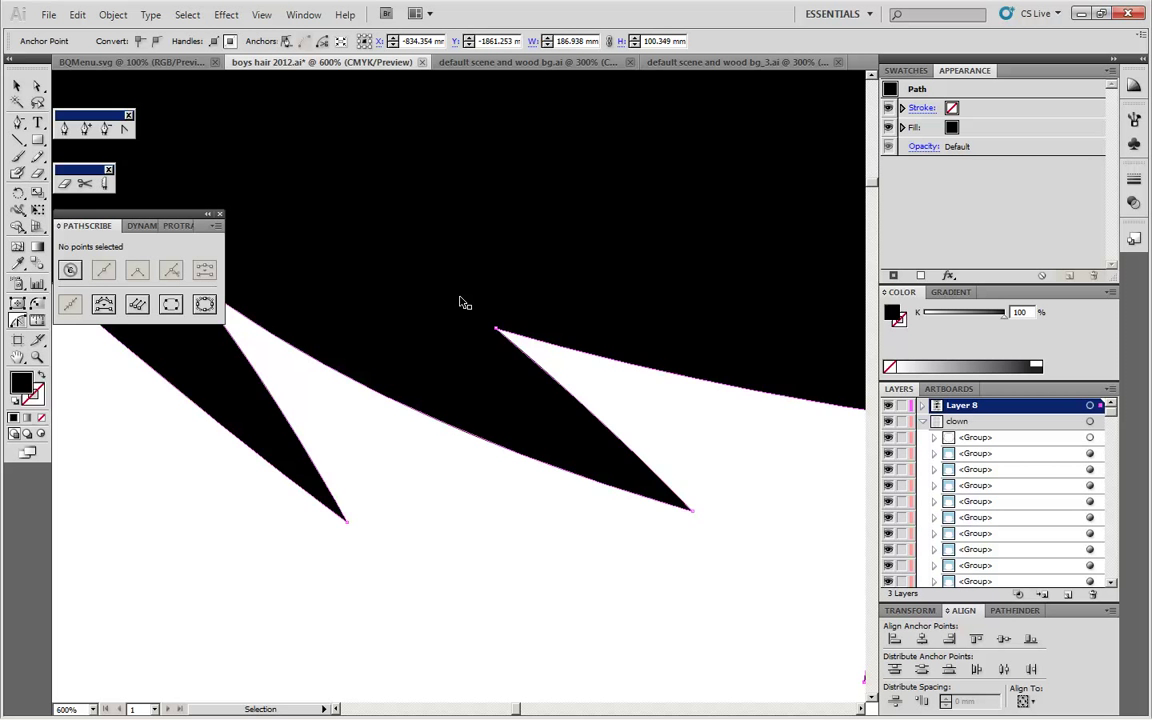
{"action": "left_click_drag", "start_coordinate": [340, 273], "coordinate": [515, 344]}
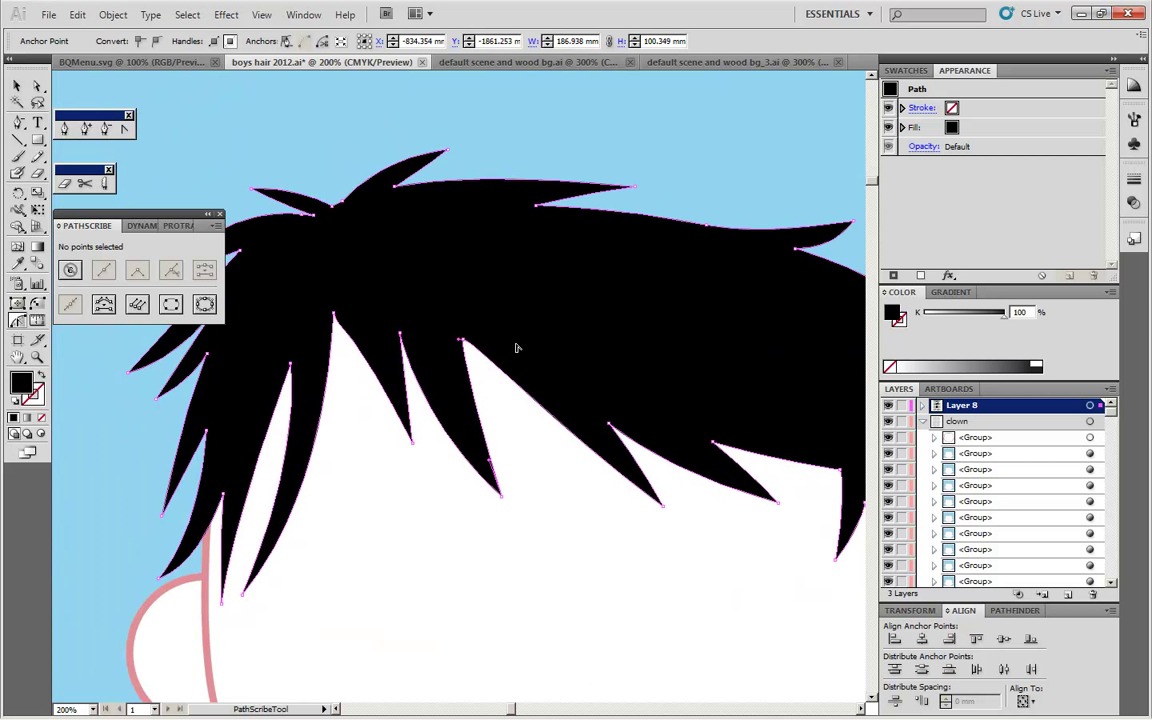
{"action": "key", "text": "ctrl+z"}
{"action": "key", "text": "ctrl+z"}
{"action": "key", "text": "ctrl+z"}
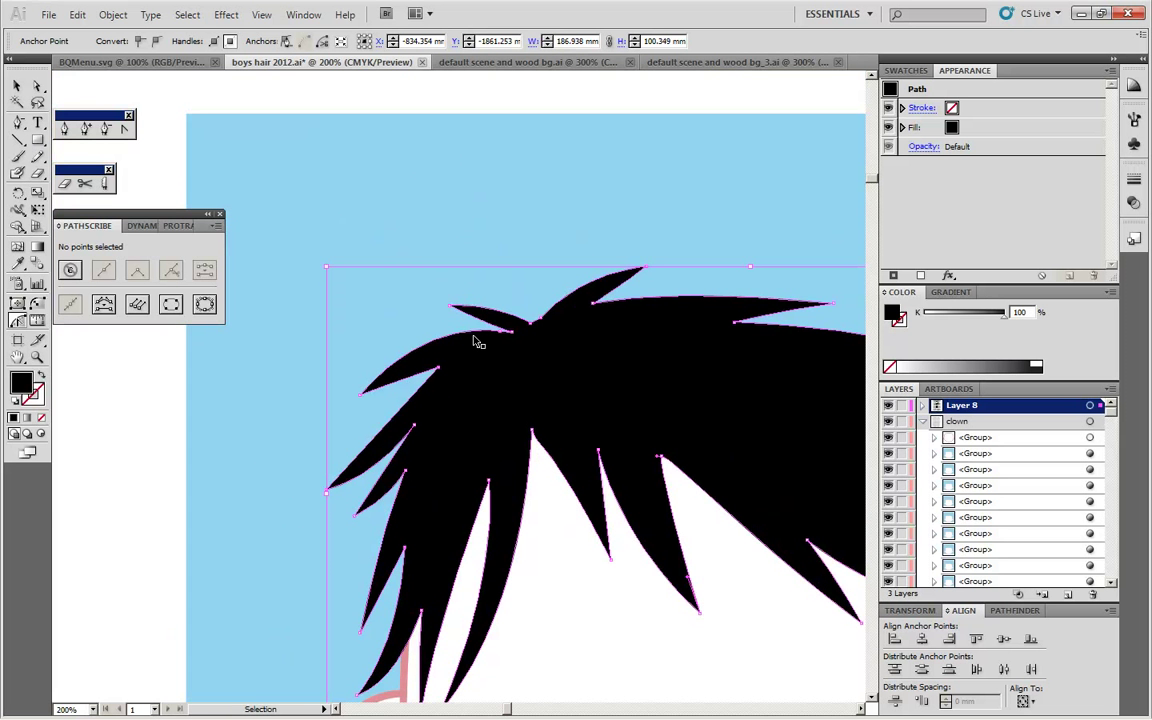
{"action": "key", "text": "ctrl+z"}
{"action": "key", "text": "ctrl+z"}
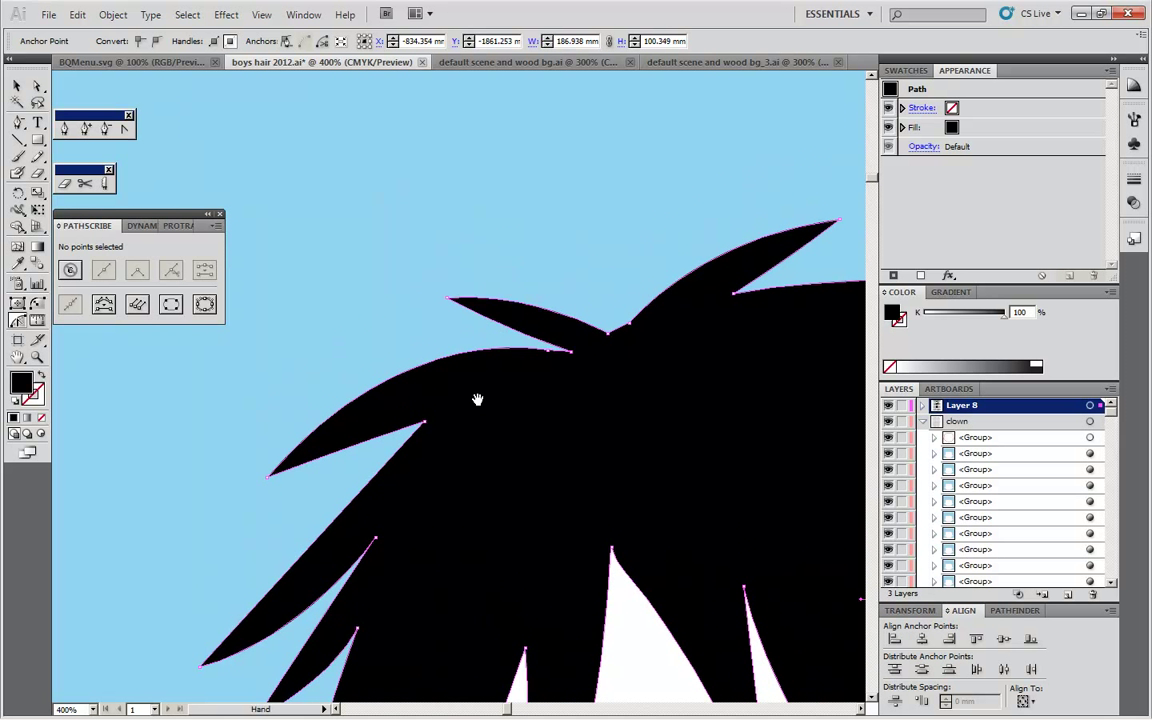
{"action": "key", "text": "ctrl+equal"}
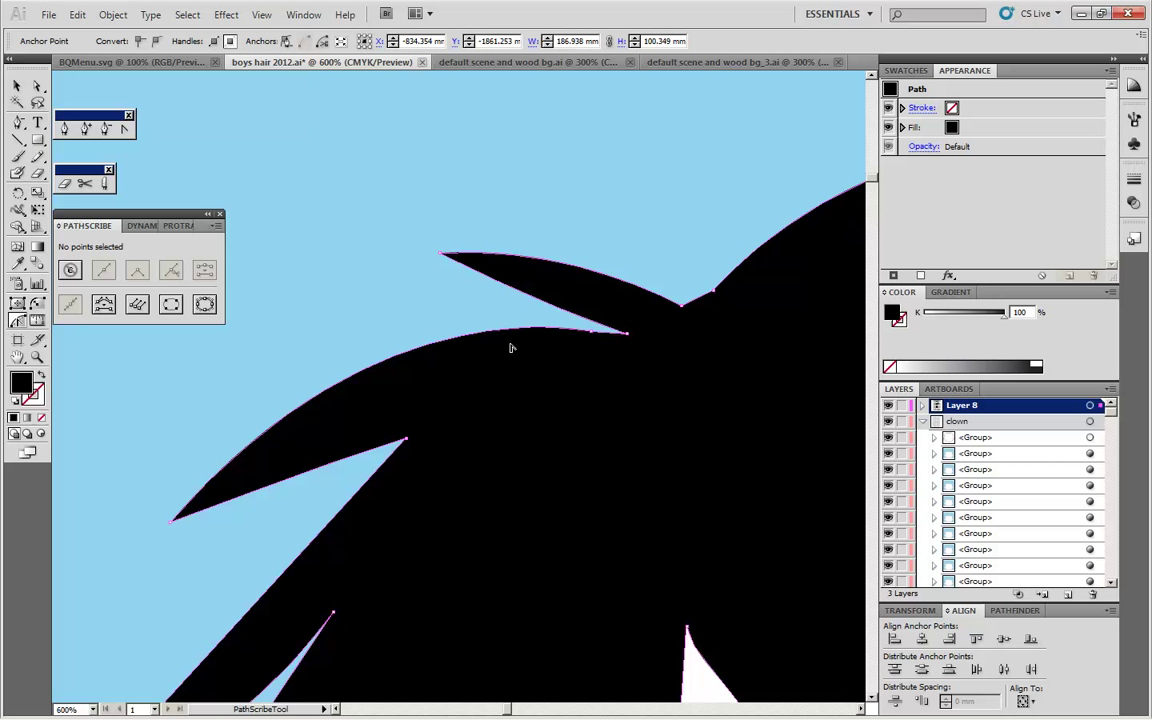
{"action": "key", "text": "ctrl+shift+a"}
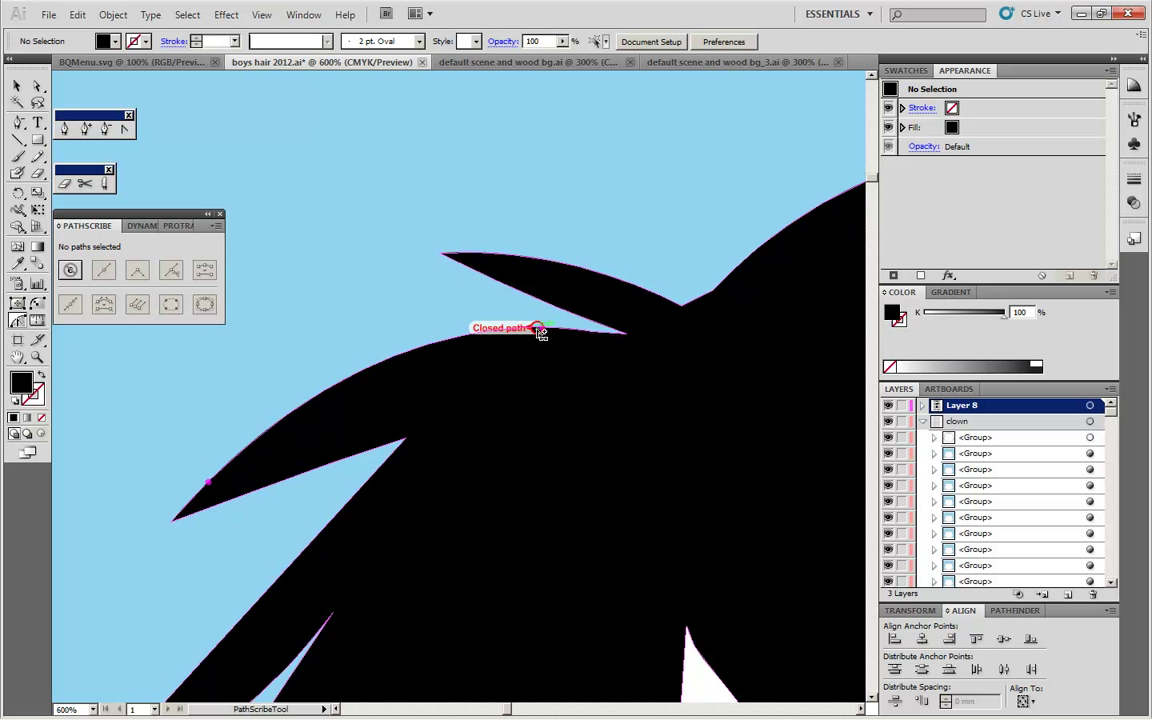
{"action": "left_click", "coordinate": [540, 333]}
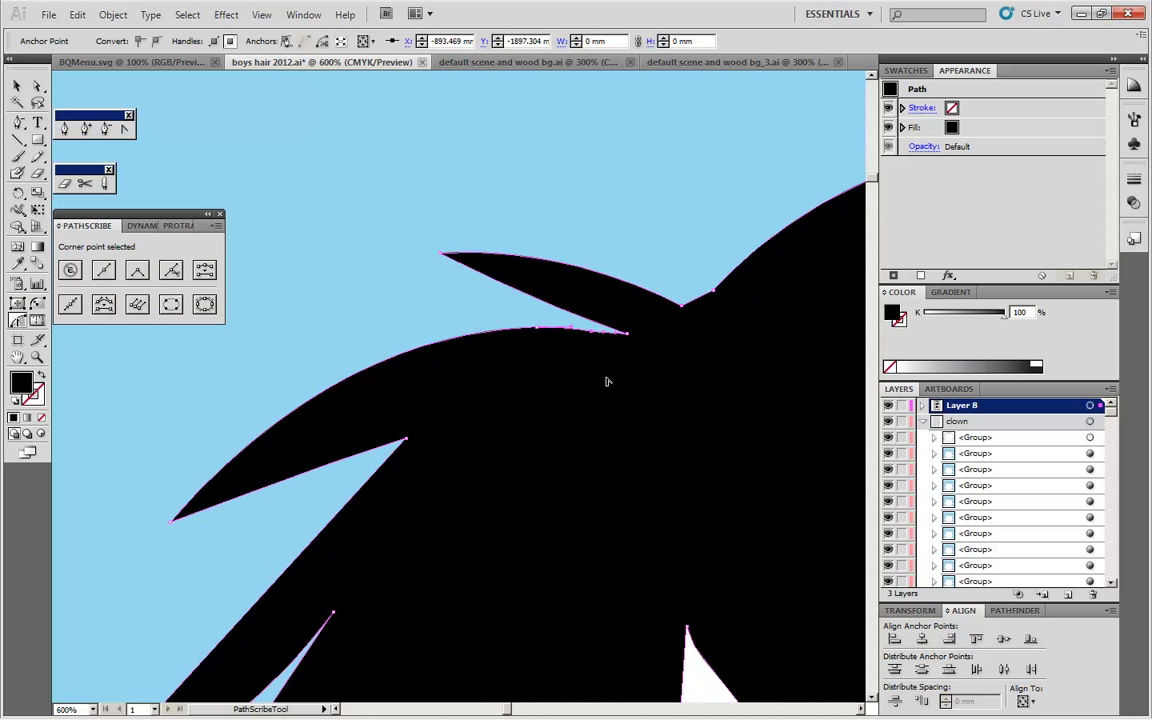
{"action": "left_click", "coordinate": [607, 381]}
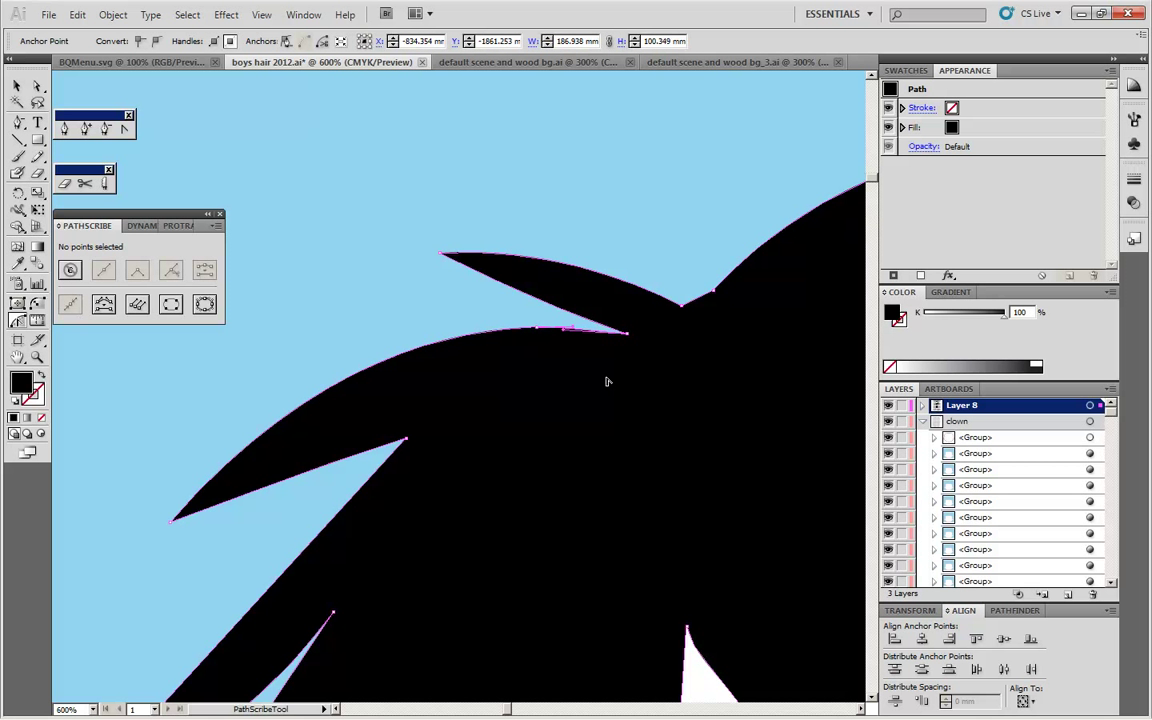
Step: Delete the excess anchors at the spike notch and on the crown's upper edge
{"action": "left_click", "coordinate": [716, 294]}
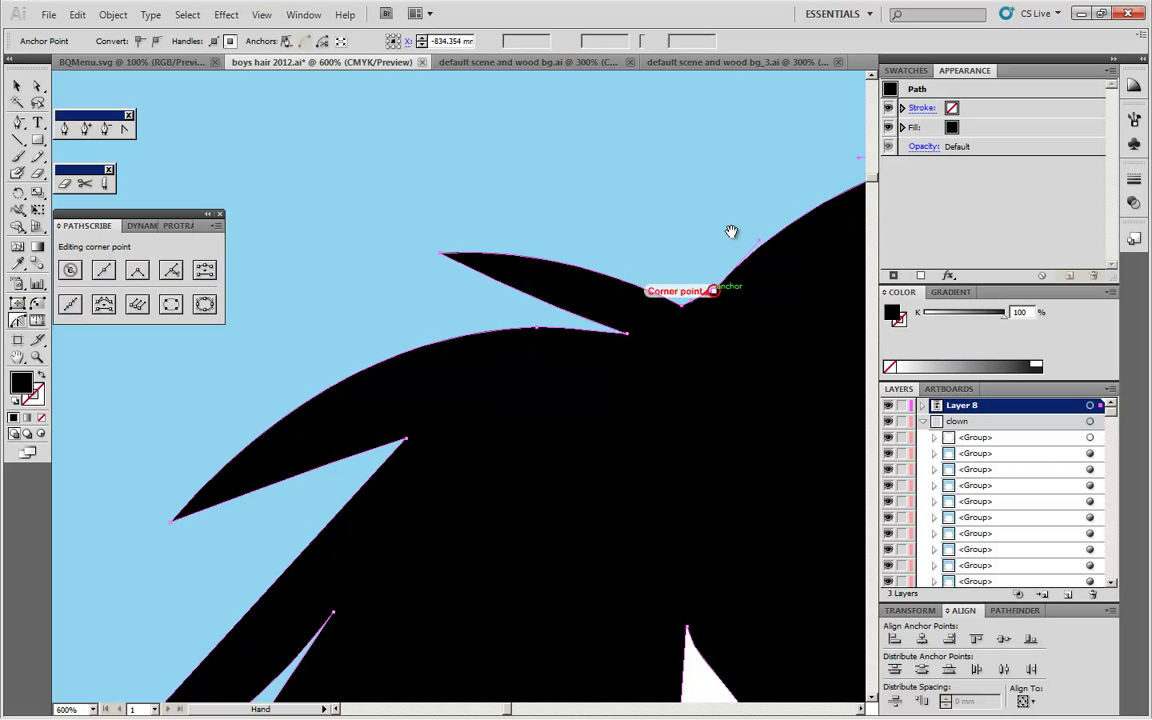
{"action": "left_click_drag", "start_coordinate": [733, 231], "coordinate": [476, 364]}
{"action": "key", "text": "Delete"}
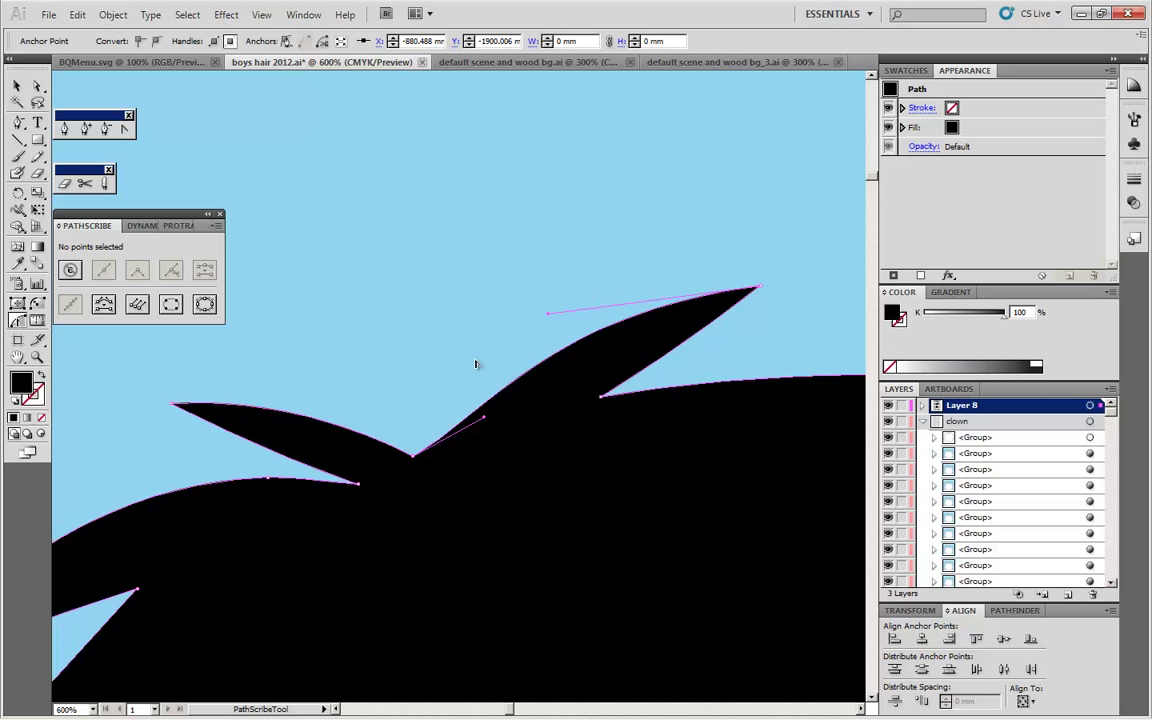
{"action": "left_click_drag", "start_coordinate": [350, 432], "coordinate": [642, 242]}
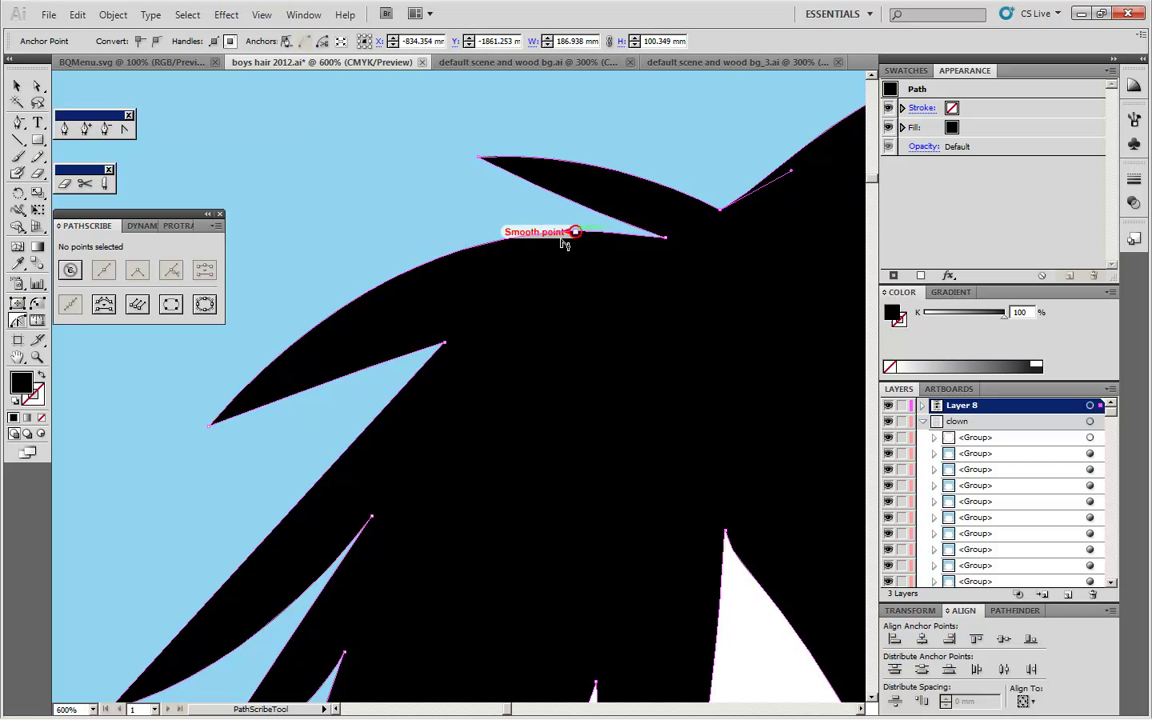
{"action": "left_click", "coordinate": [458, 256]}
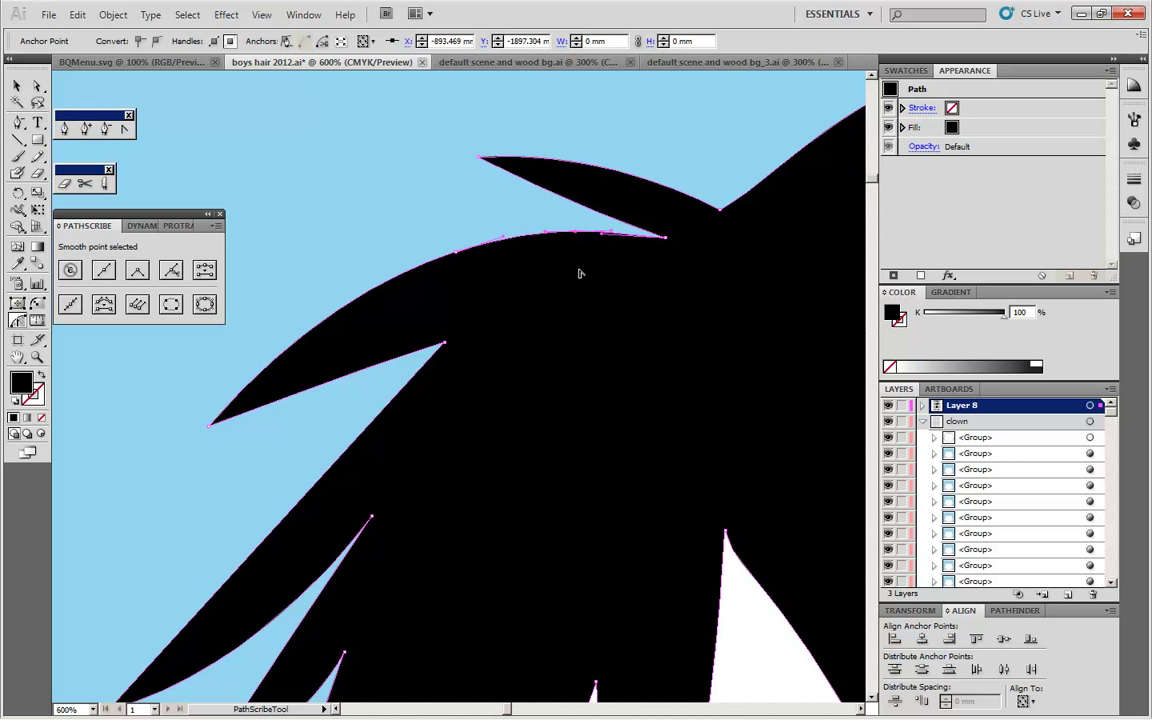
{"action": "key", "text": "Delete"}
Step: Zoom out and pan across the hair to review the cleaned spikes
{"action": "key", "text": "ctrl+minus"}
{"action": "key", "text": "ctrl+minus"}
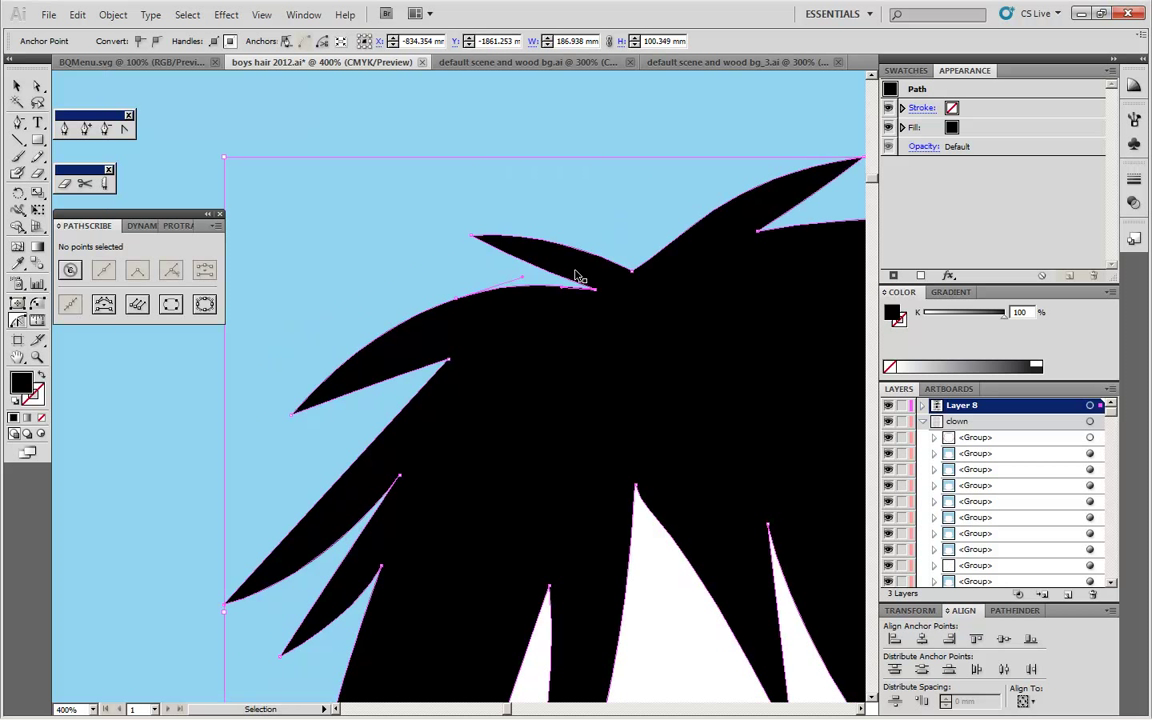
{"action": "scroll", "coordinate": [590, 214], "scroll_direction": "down", "scroll_amount": 3}
{"action": "scroll", "coordinate": [584, 220], "scroll_direction": "down", "scroll_amount": 2}
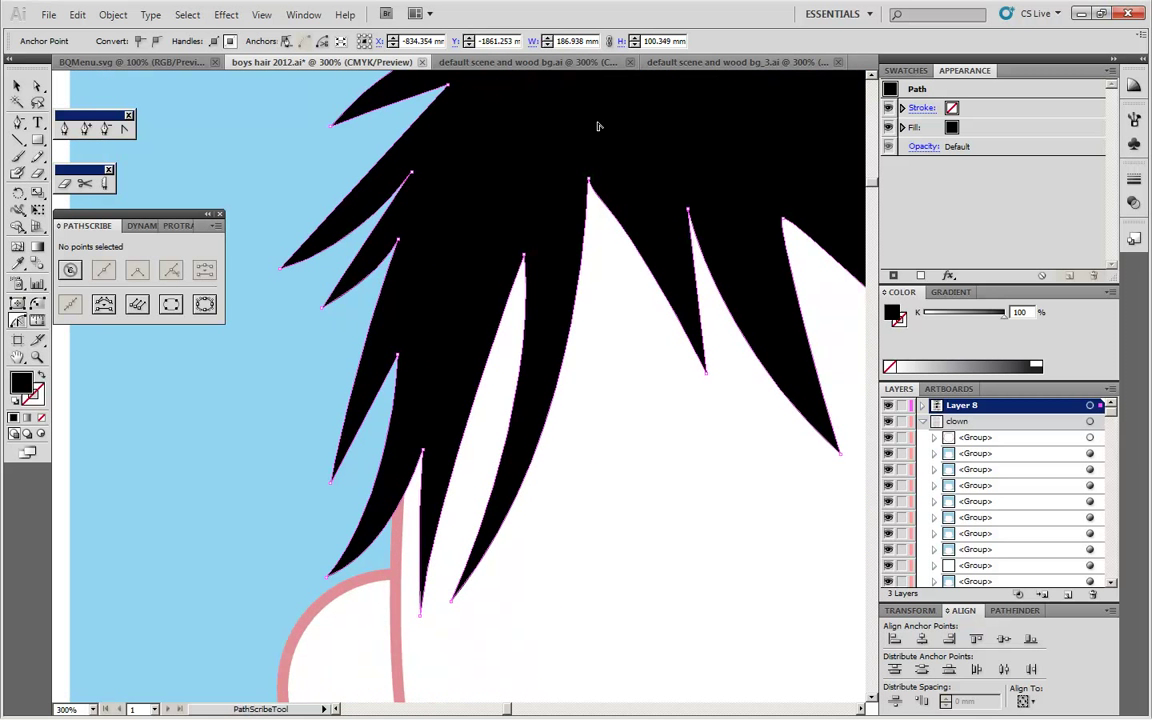
{"action": "left_click_drag", "start_coordinate": [652, 228], "coordinate": [354, 336]}
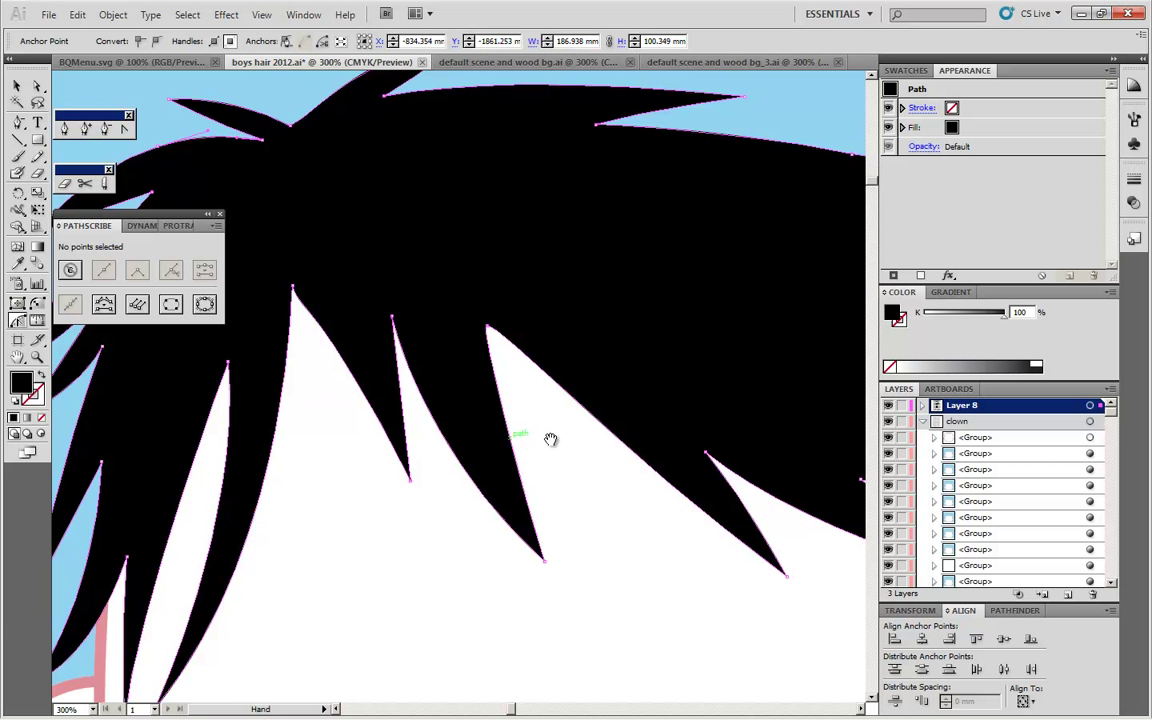
{"action": "left_click_drag", "start_coordinate": [548, 442], "coordinate": [716, 449]}
{"action": "key", "text": "ctrl+minus"}
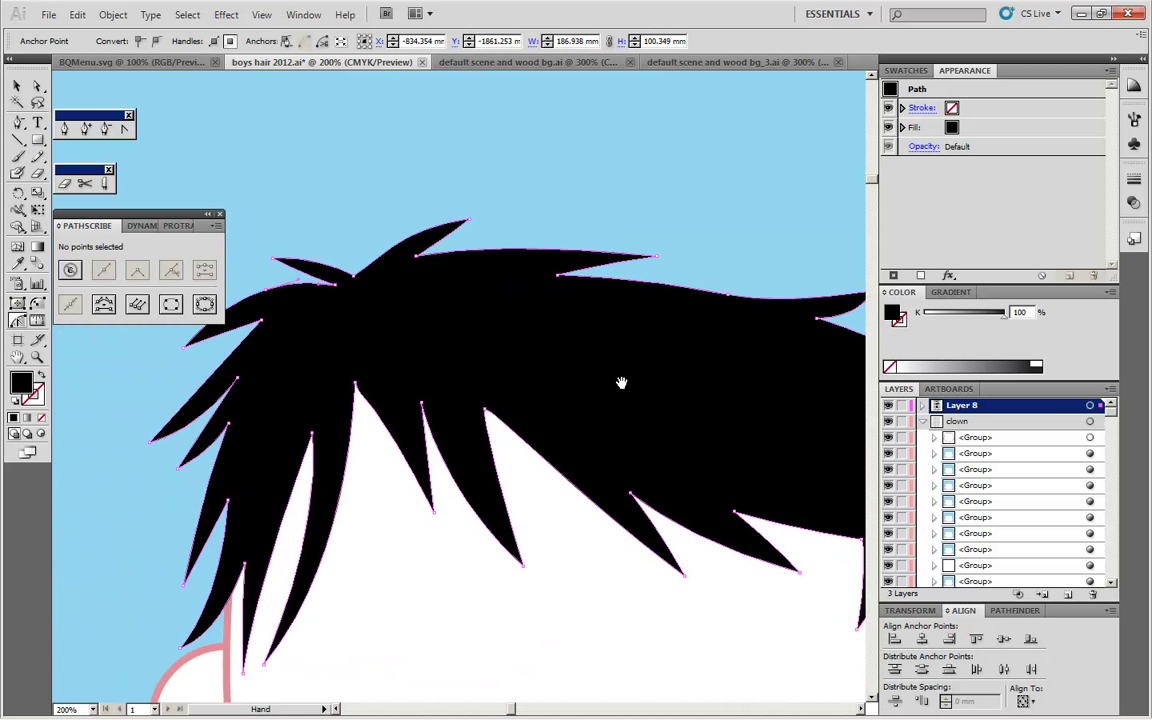
{"action": "left_click_drag", "start_coordinate": [684, 368], "coordinate": [445, 375]}
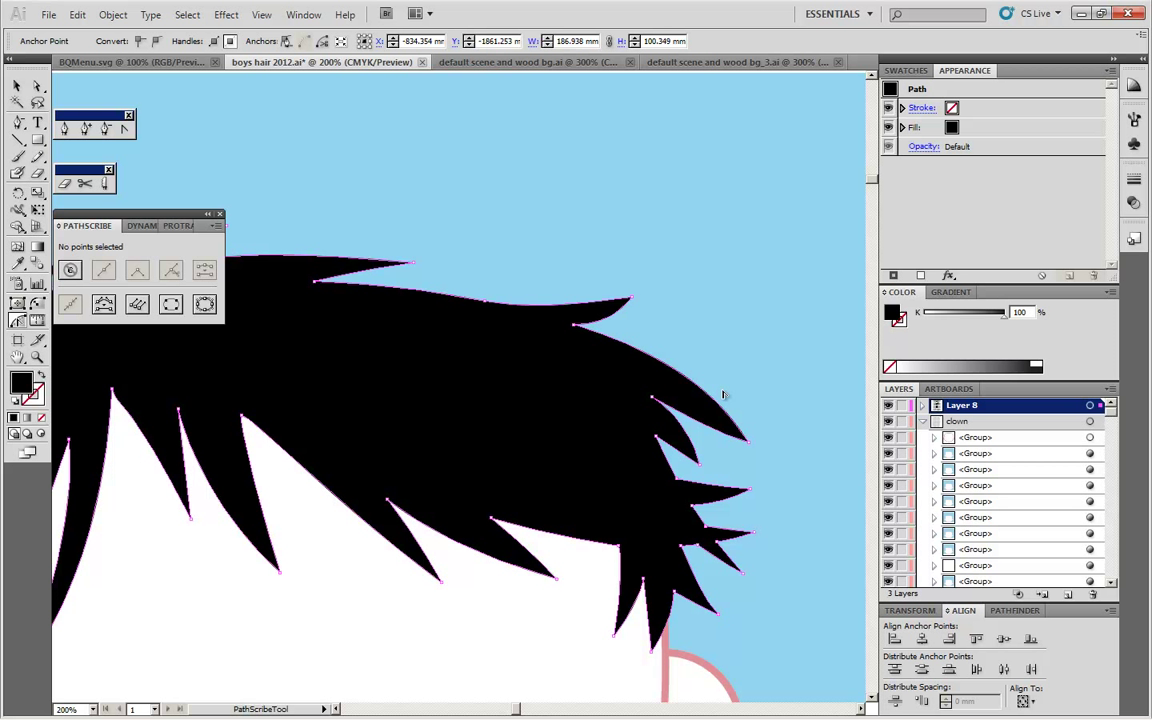
{"action": "left_click_drag", "start_coordinate": [451, 393], "coordinate": [709, 406]}
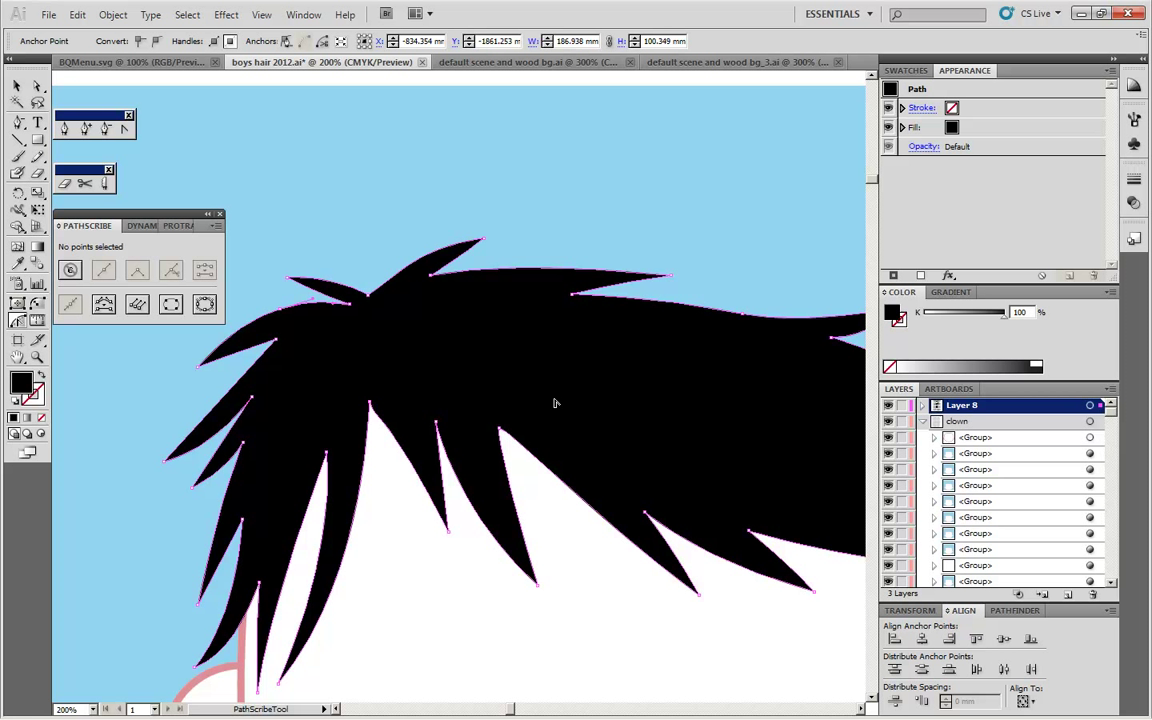
{"action": "key", "text": "space"}
{"action": "left_click_drag", "start_coordinate": [555, 399], "coordinate": [639, 391]}
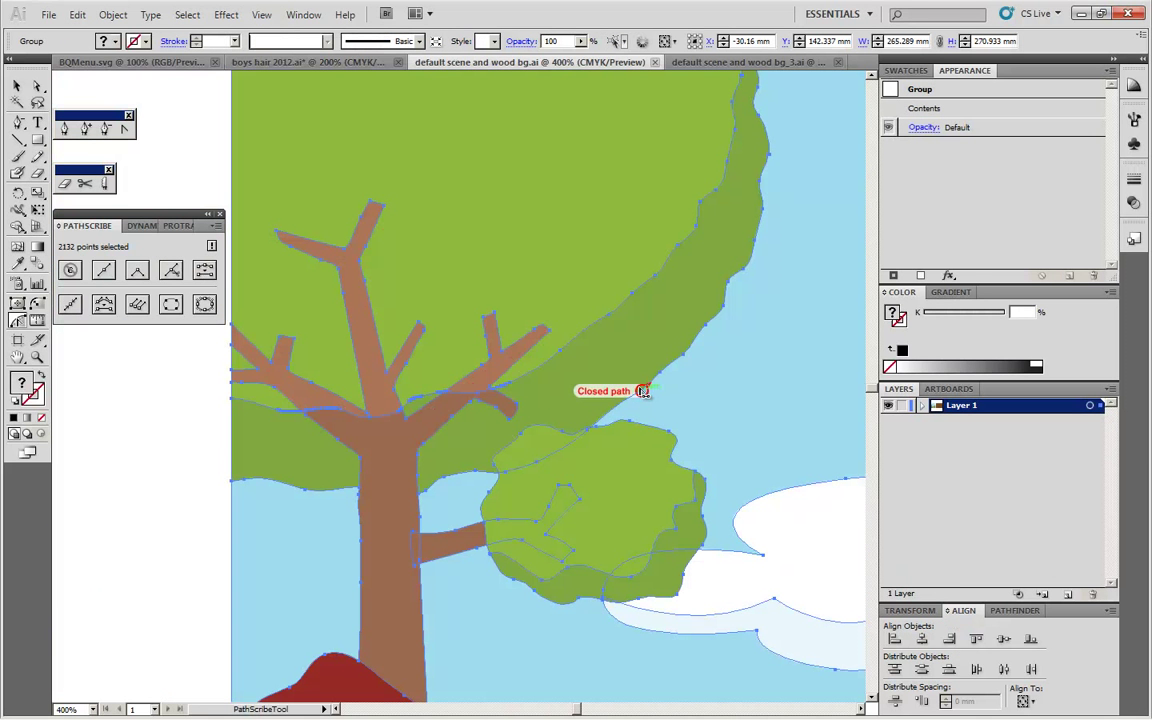
Step: Pan and zoom over the tree trunk and branches, settling at 1200%, and open the Object menu
{"action": "left_click_drag", "start_coordinate": [442, 334], "coordinate": [563, 301]}
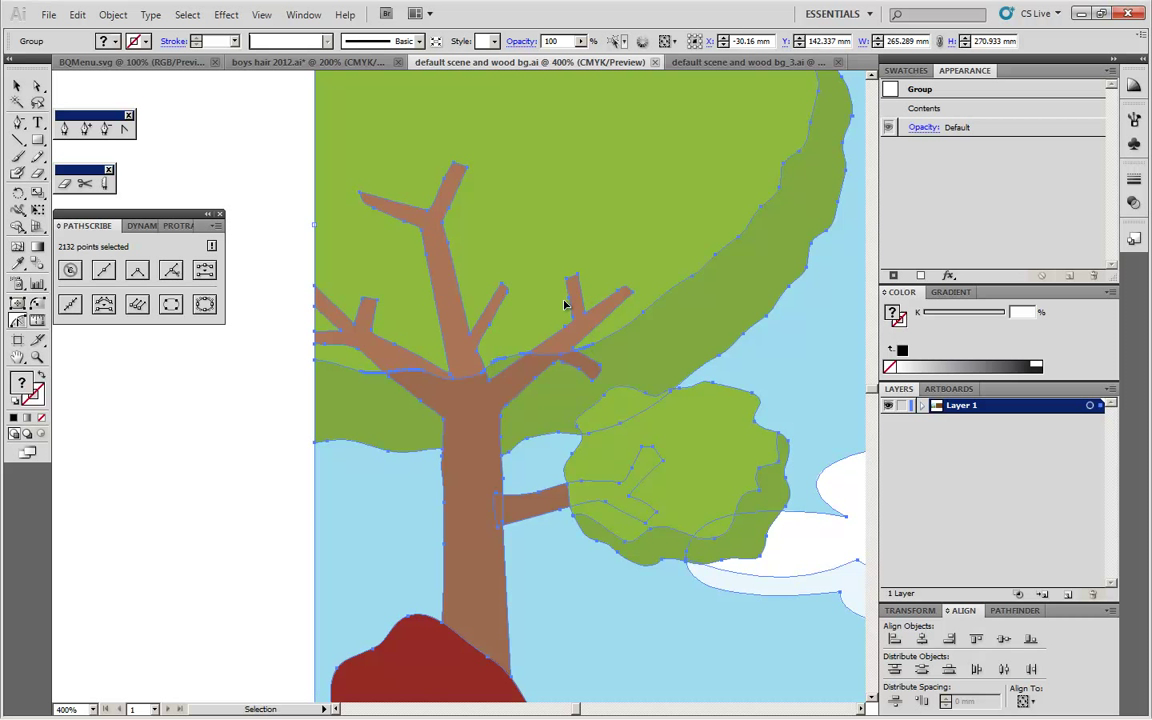
{"action": "key", "text": "ctrl+plus"}
{"action": "key", "text": "ctrl+plus"}
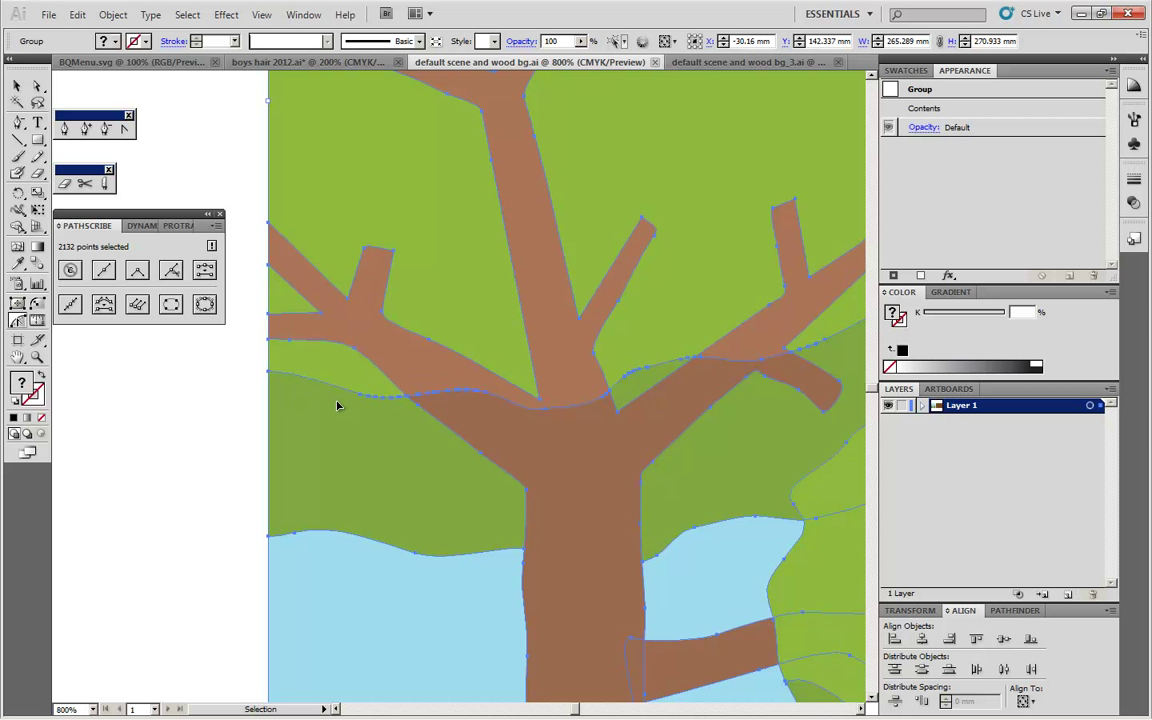
{"action": "scroll", "coordinate": [337, 404], "scroll_direction": "up", "scroll_amount": 3}
{"action": "scroll", "coordinate": [337, 404], "scroll_direction": "down", "scroll_amount": 2}
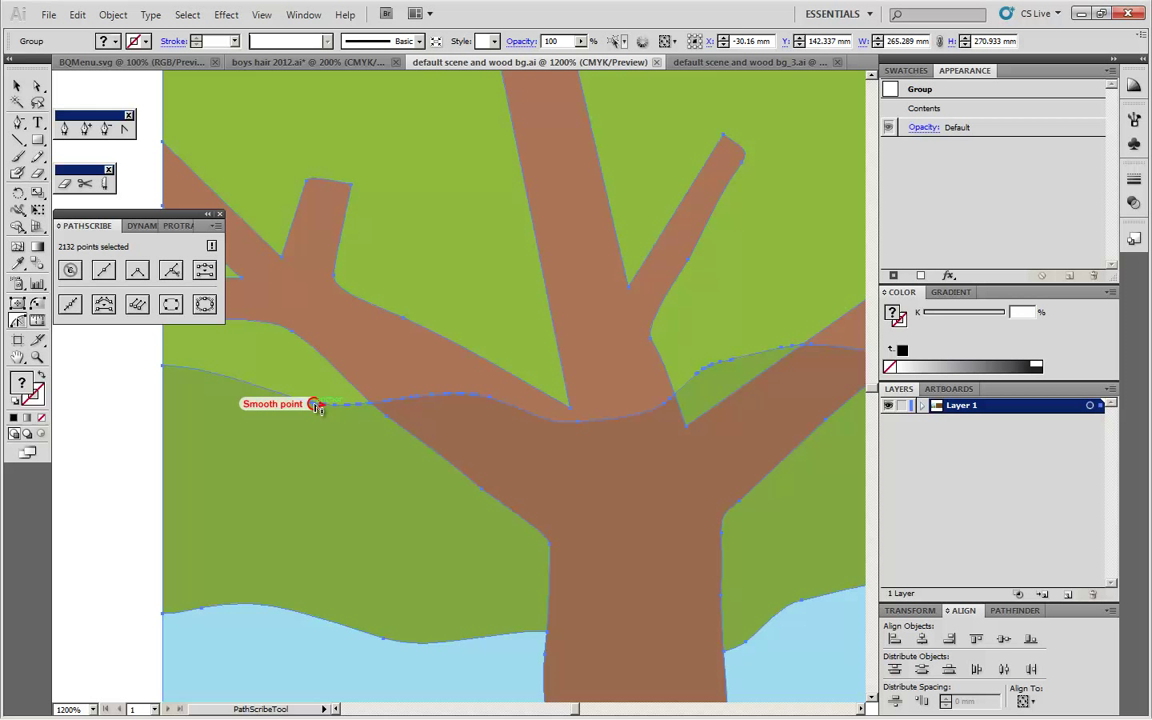
{"action": "scroll", "coordinate": [323, 408], "scroll_direction": "up", "scroll_amount": 2}
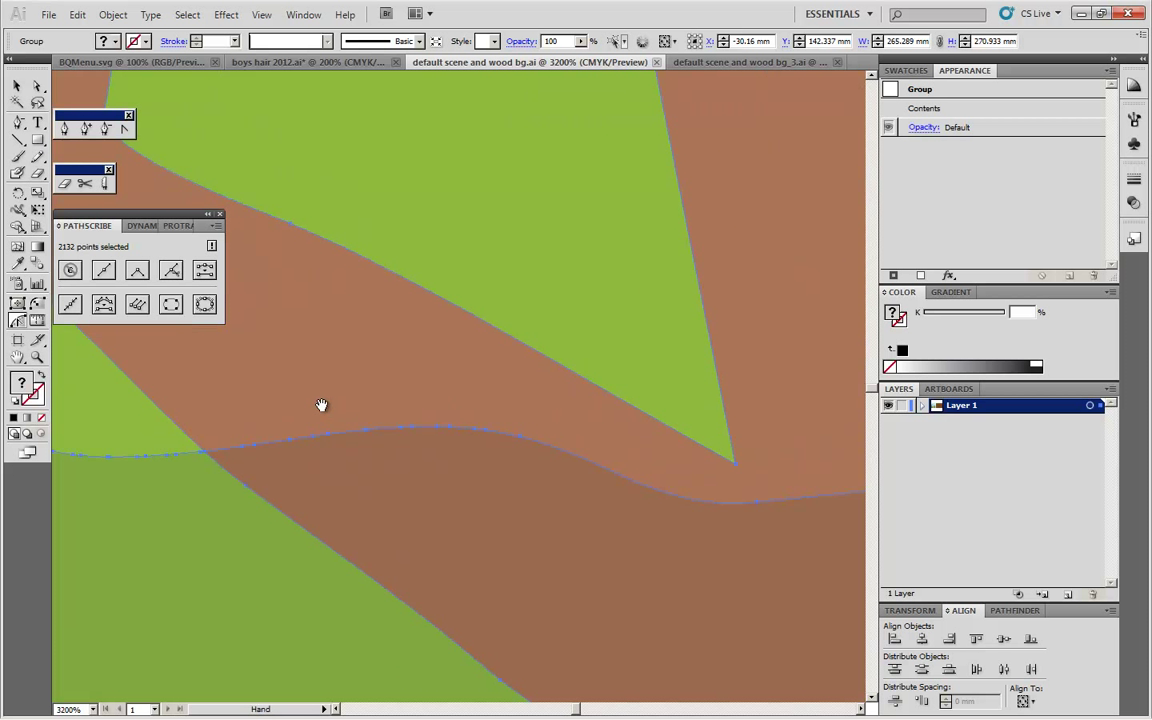
{"action": "scroll", "coordinate": [378, 337], "scroll_direction": "up", "scroll_amount": 1}
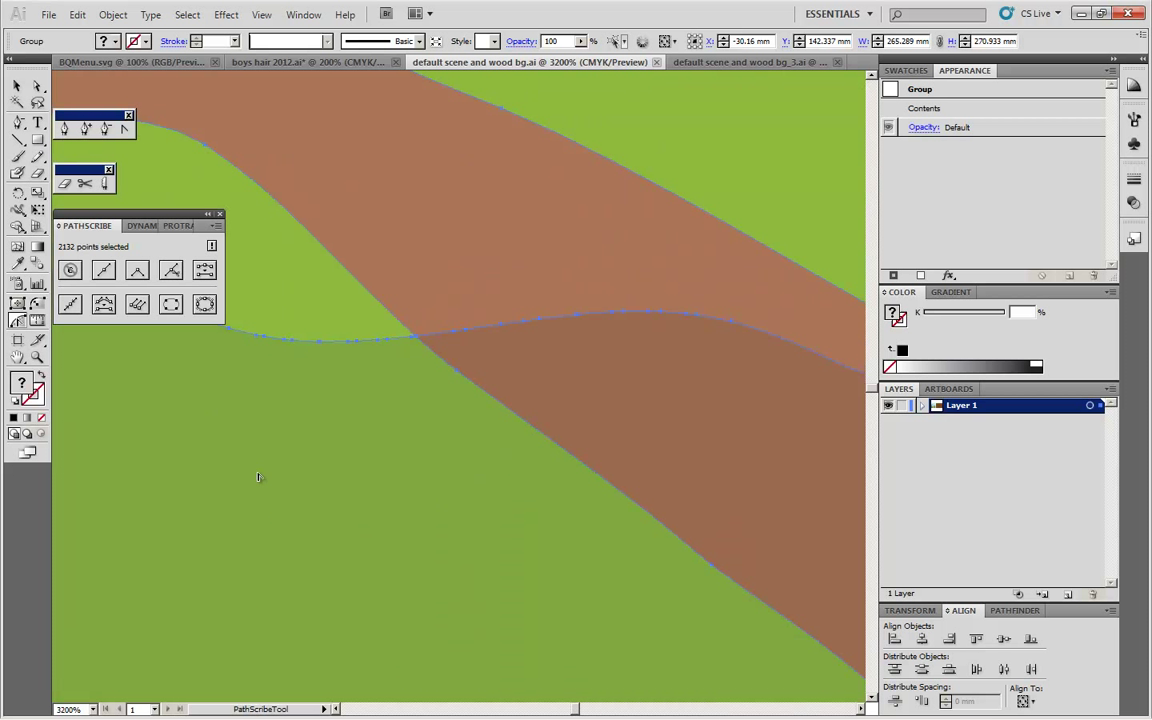
{"action": "key", "text": "space"}
{"action": "left_click_drag", "start_coordinate": [303, 411], "coordinate": [366, 406]}
{"action": "key", "text": "ctrl+minus"}
{"action": "key", "text": "ctrl+minus"}
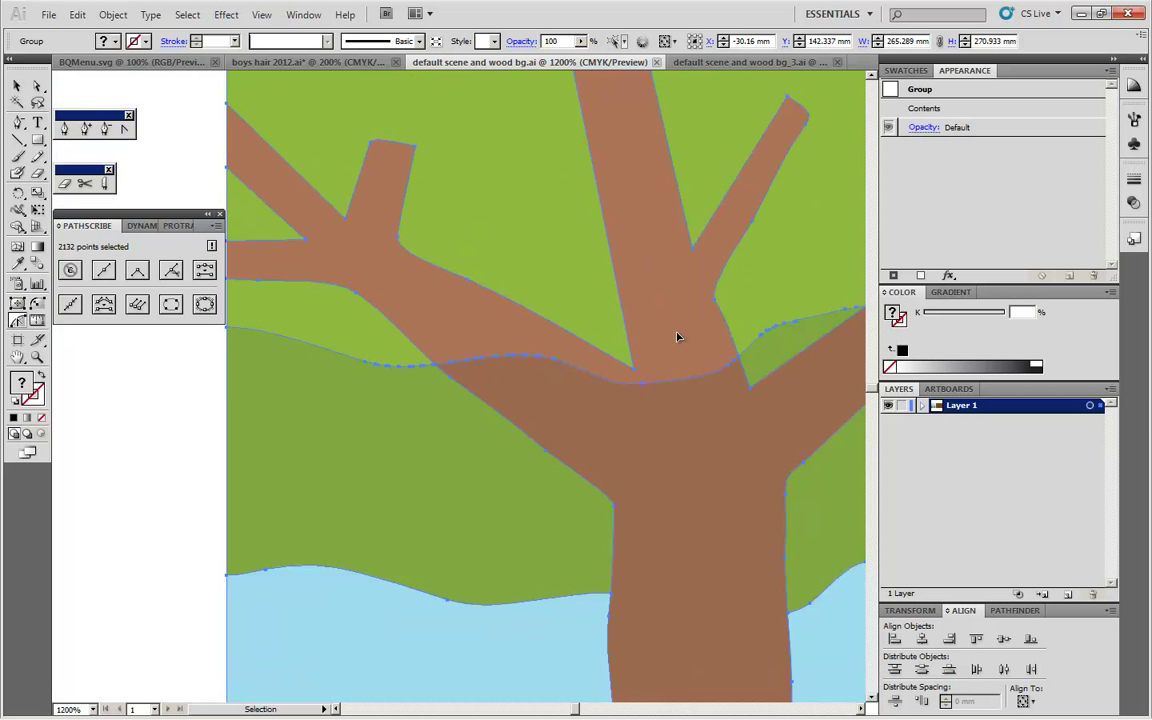
{"action": "left_click", "coordinate": [113, 15]}
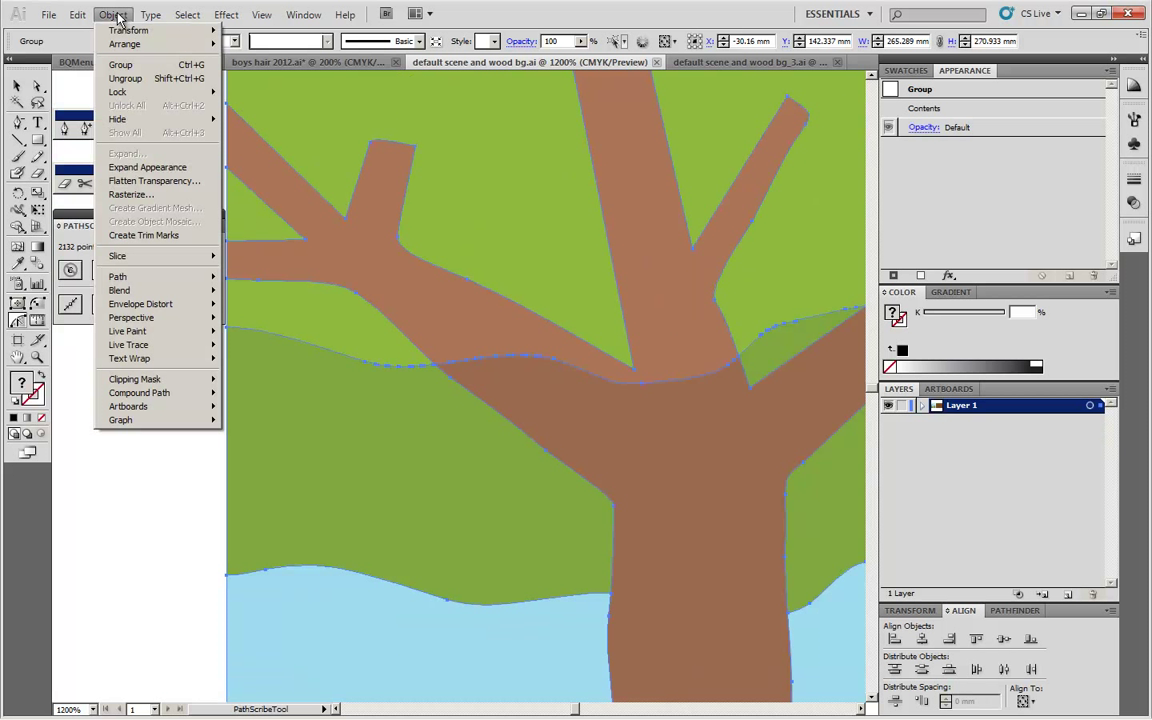
Step: Preview Simplify on the whole tree group, then cancel it
{"action": "mouse_move", "coordinate": [200, 276]}
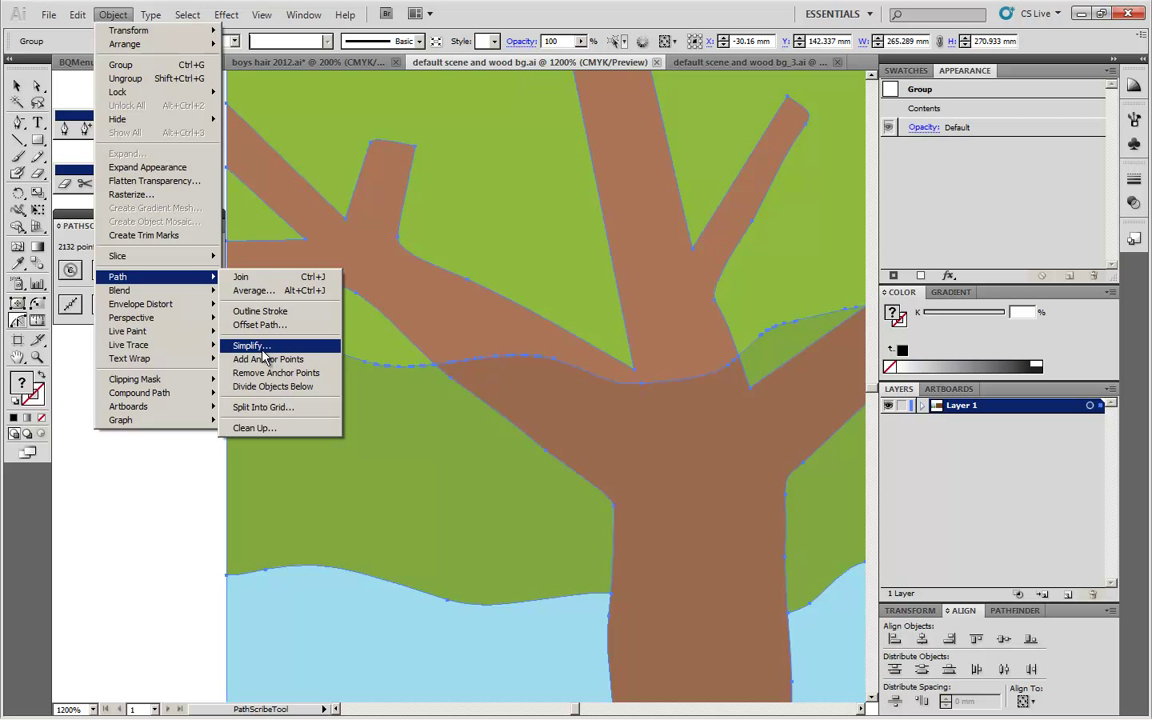
{"action": "left_click", "coordinate": [263, 349]}
{"action": "left_click_drag", "start_coordinate": [555, 285], "coordinate": [473, 438]}
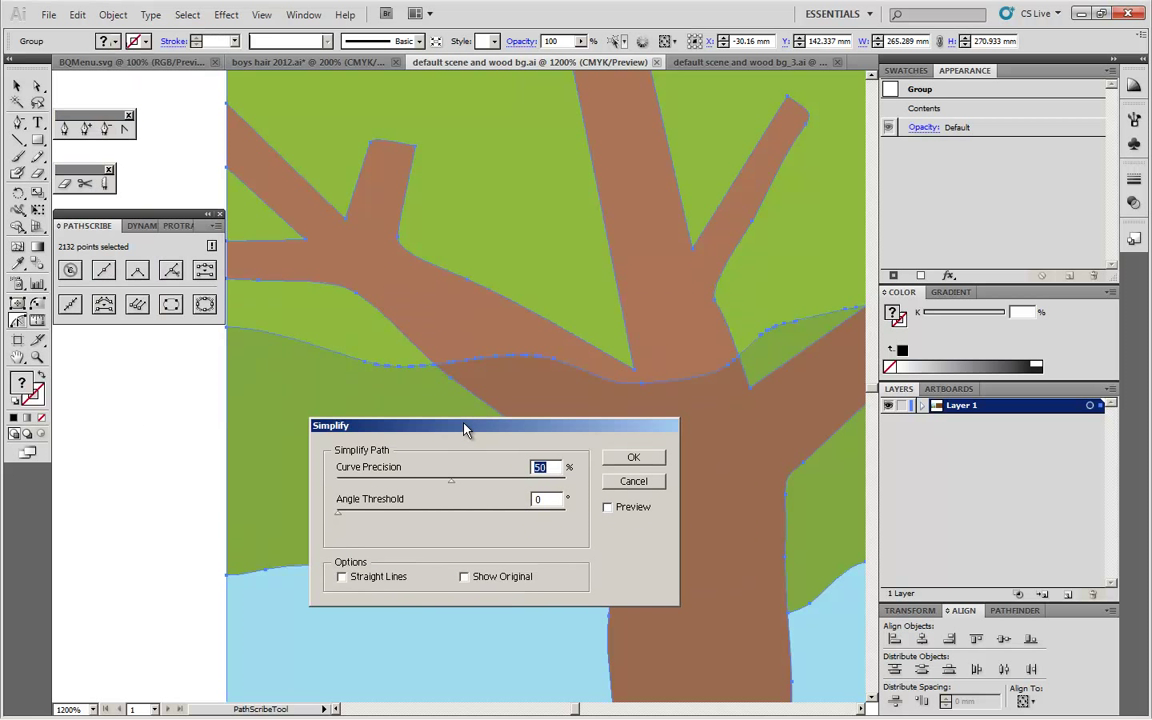
{"action": "left_click", "coordinate": [608, 510]}
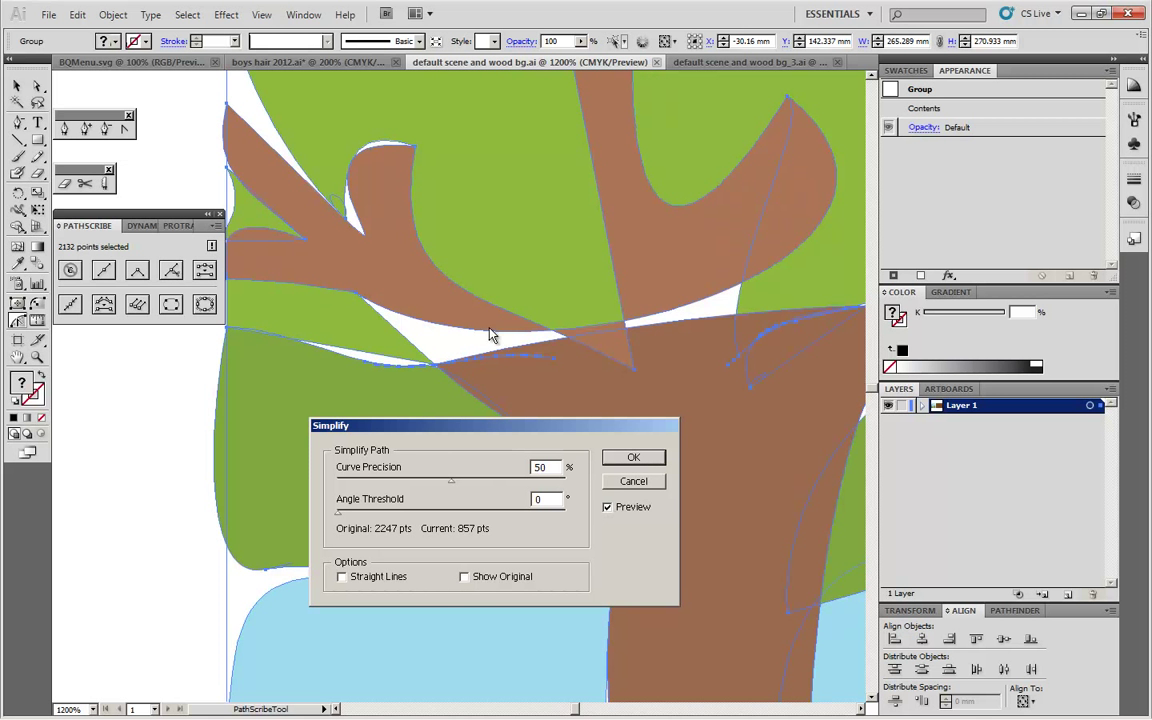
{"action": "left_click", "coordinate": [633, 482]}
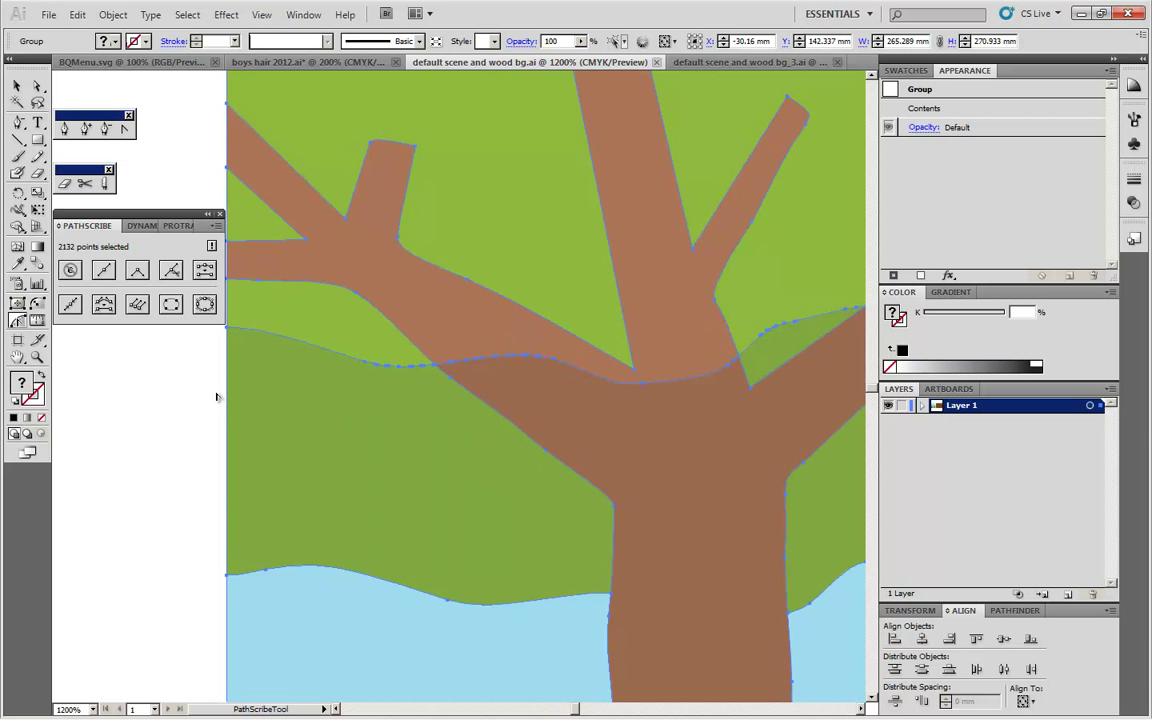
Step: Ungroup the tree artwork and isolate the dark green hill shape in Isolation Mode
{"action": "key", "text": "ctrl+shift+a"}
{"action": "left_click", "coordinate": [16, 86]}
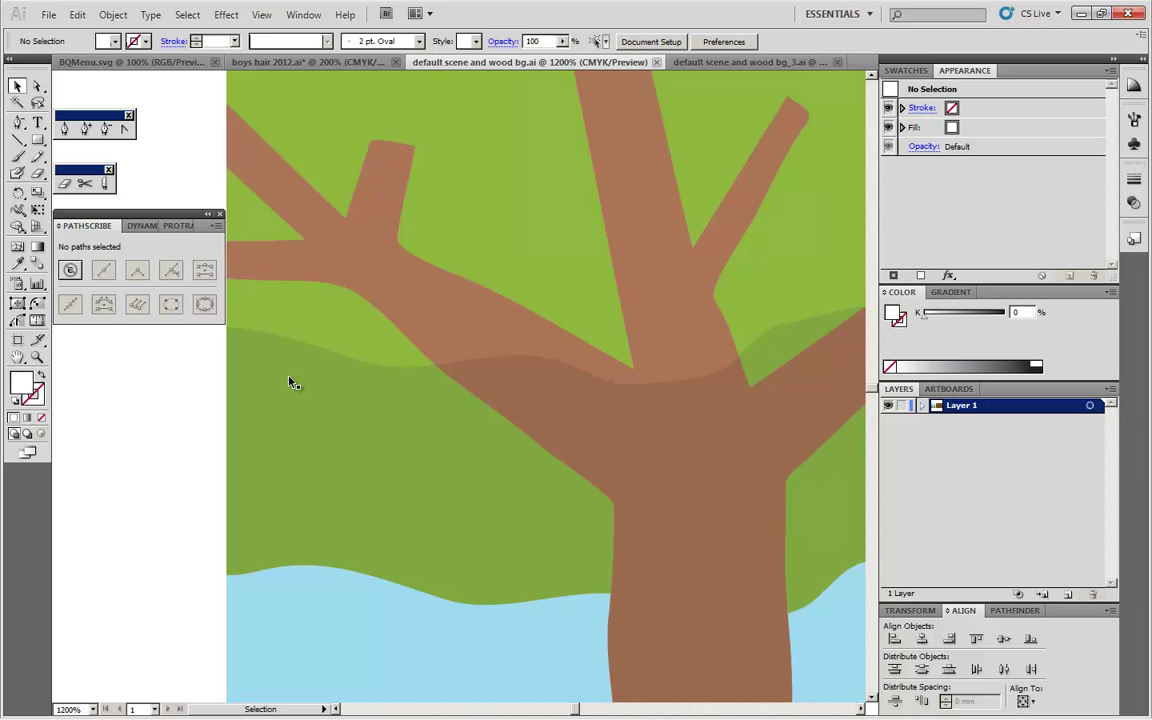
{"action": "left_click", "coordinate": [443, 490]}
{"action": "right_click", "coordinate": [443, 490]}
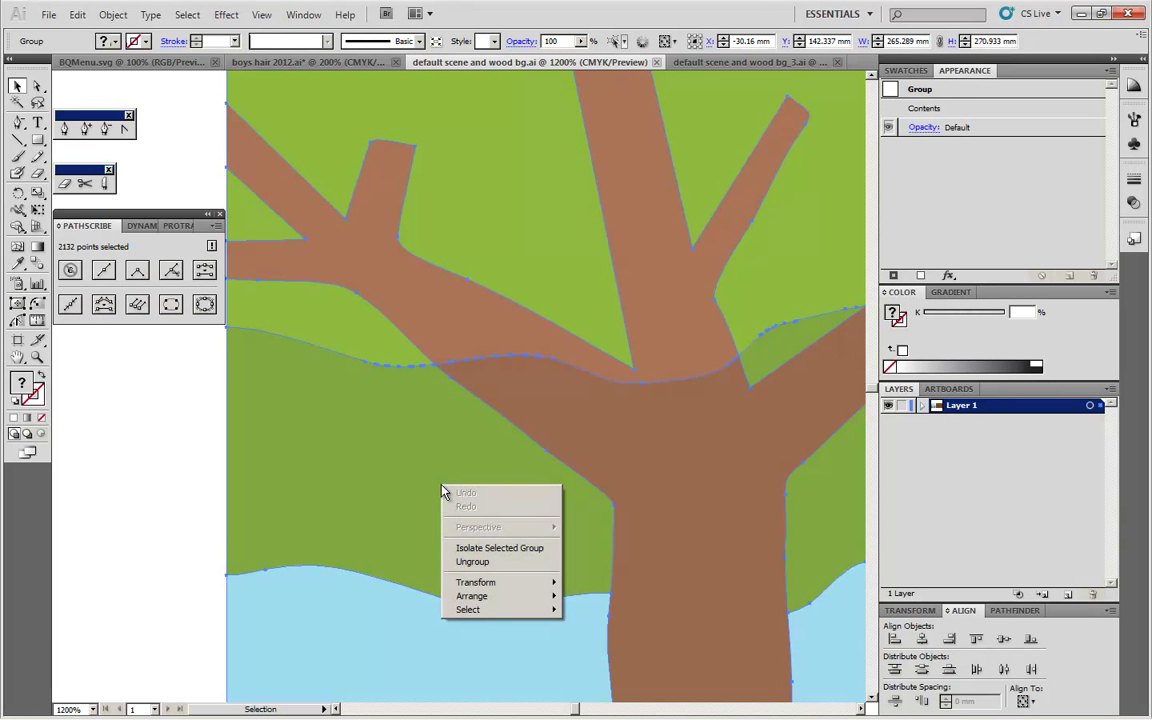
{"action": "left_click", "coordinate": [472, 561]}
{"action": "left_click", "coordinate": [162, 452]}
{"action": "left_click", "coordinate": [342, 467]}
{"action": "right_click", "coordinate": [342, 467]}
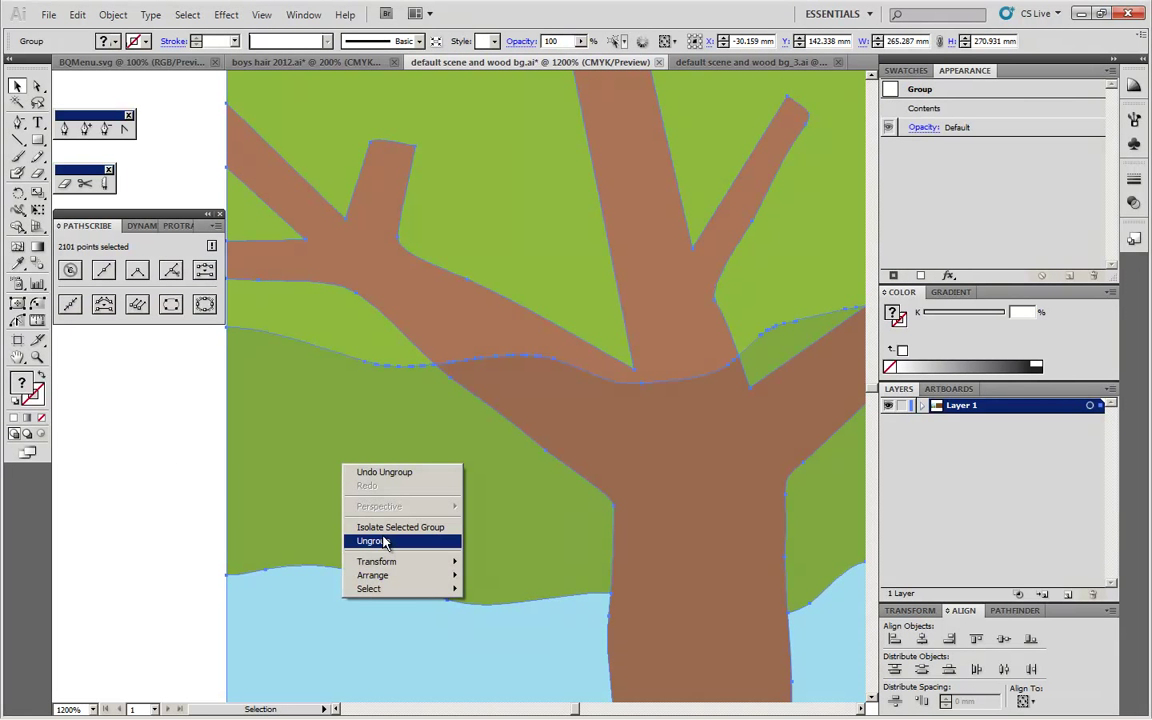
{"action": "left_click", "coordinate": [224, 496]}
{"action": "double_click", "coordinate": [357, 468]}
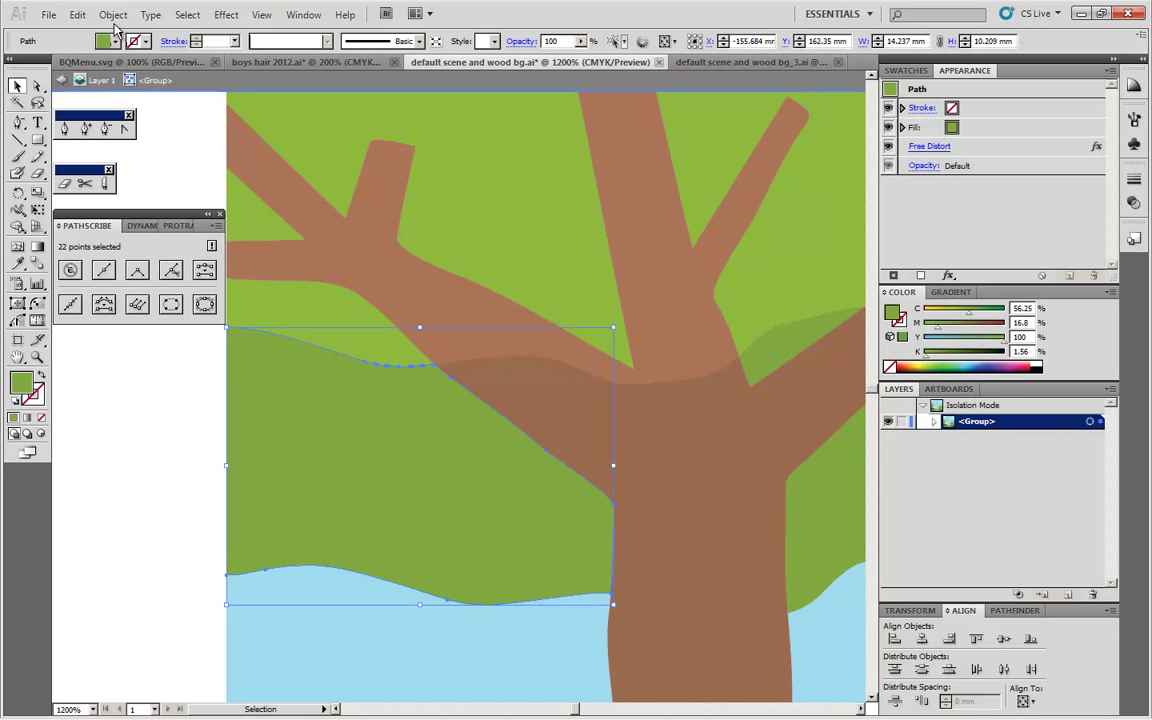
{"action": "left_click", "coordinate": [113, 14]}
Step: Simplify the dark green hill at 100% Curve Precision, leaving Straight Lines and Show Original off
{"action": "mouse_move", "coordinate": [161, 280]}
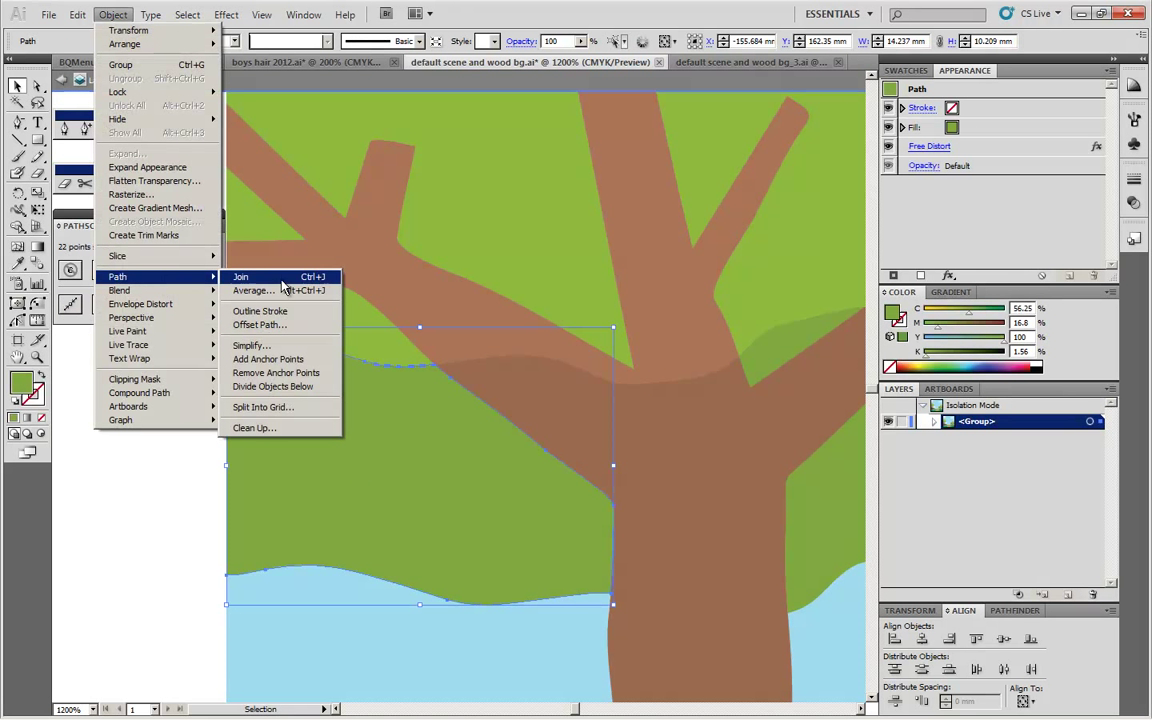
{"action": "left_click", "coordinate": [250, 345]}
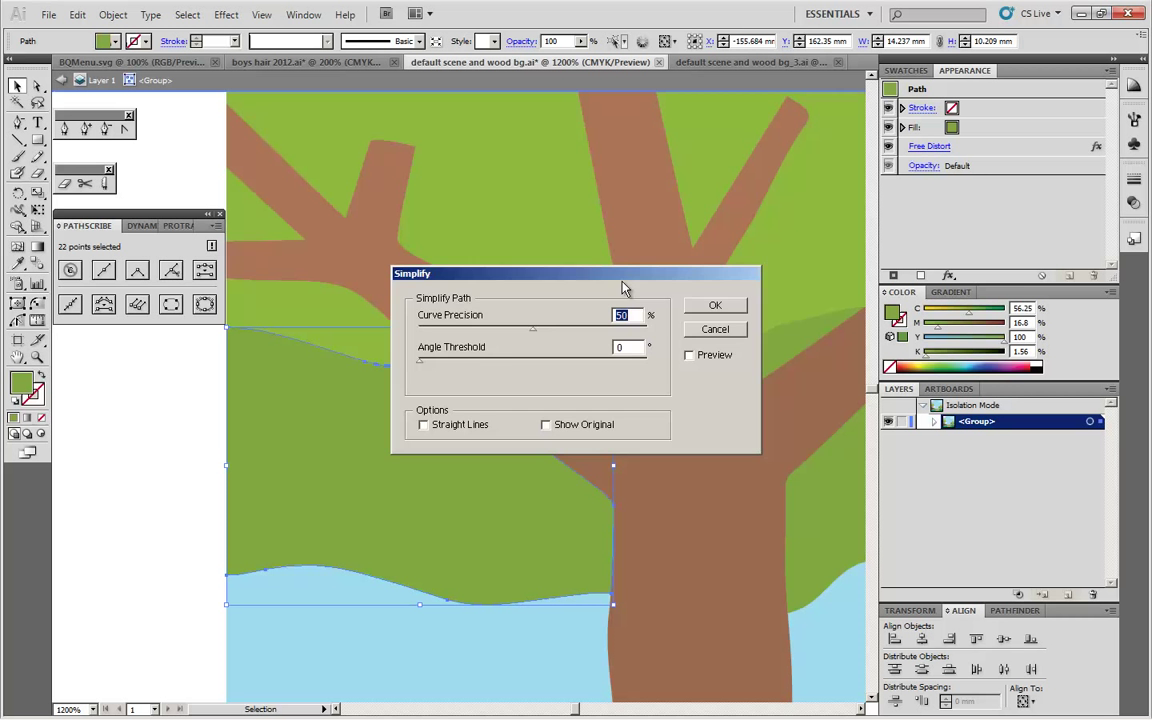
{"action": "left_click_drag", "start_coordinate": [562, 272], "coordinate": [827, 428]}
{"action": "left_click", "coordinate": [828, 486]}
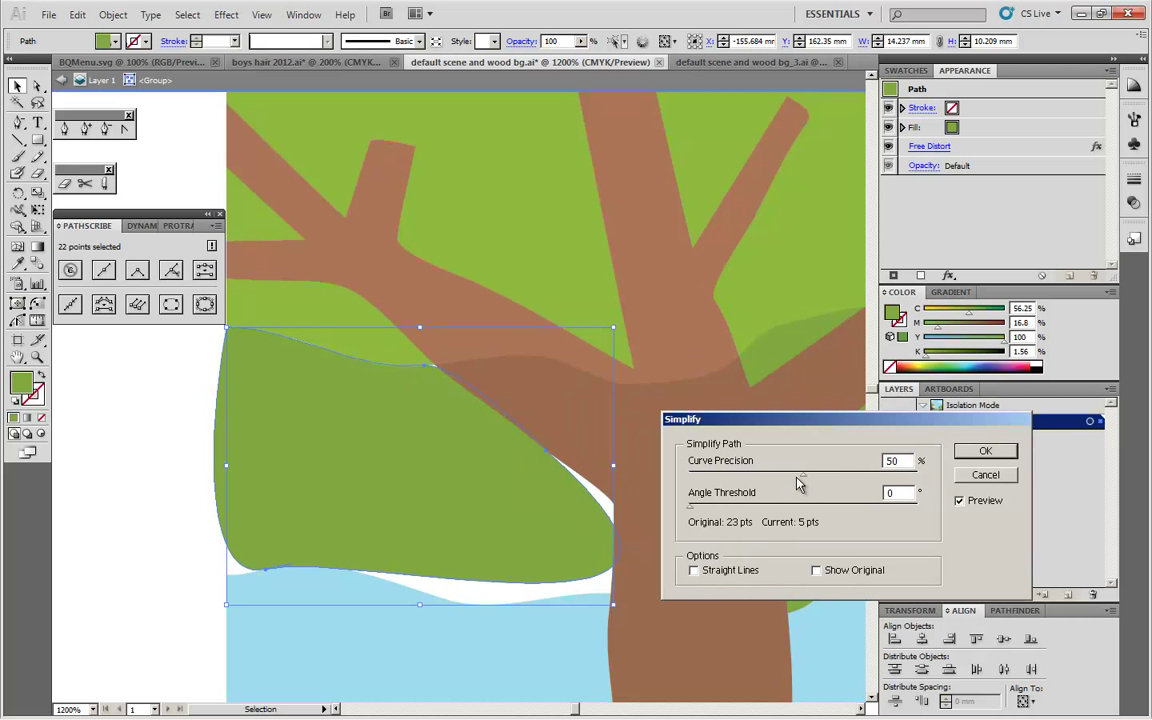
{"action": "left_click_drag", "start_coordinate": [797, 483], "coordinate": [918, 483]}
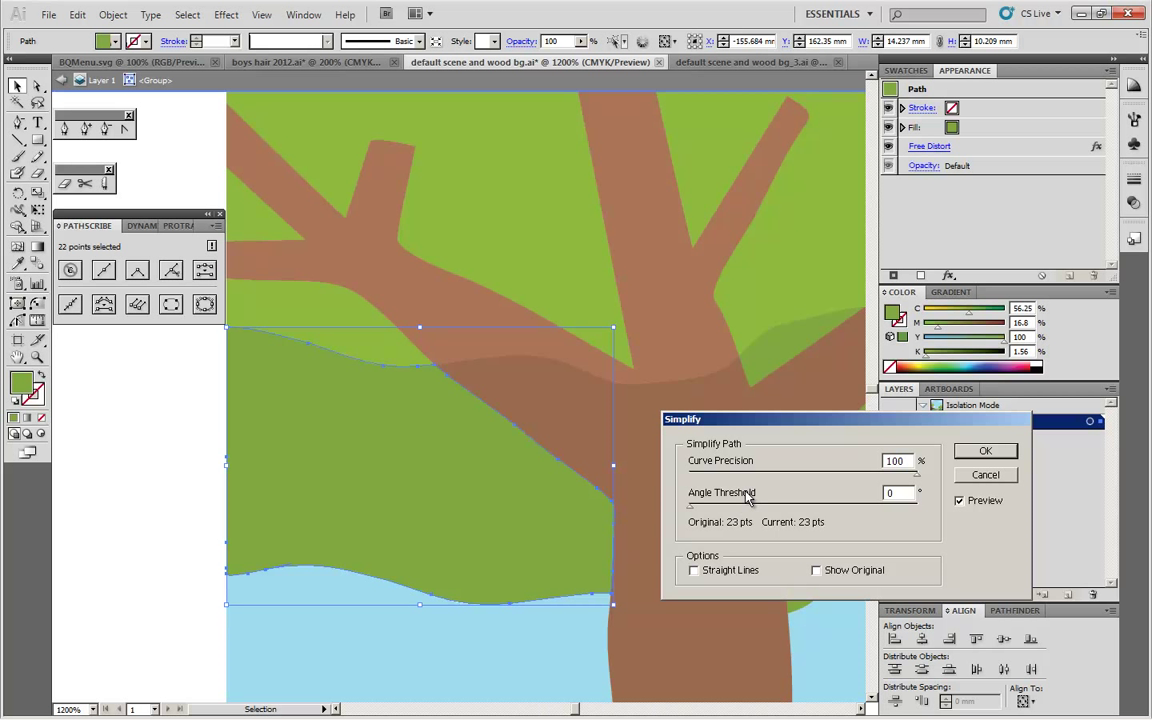
{"action": "left_click", "coordinate": [694, 571]}
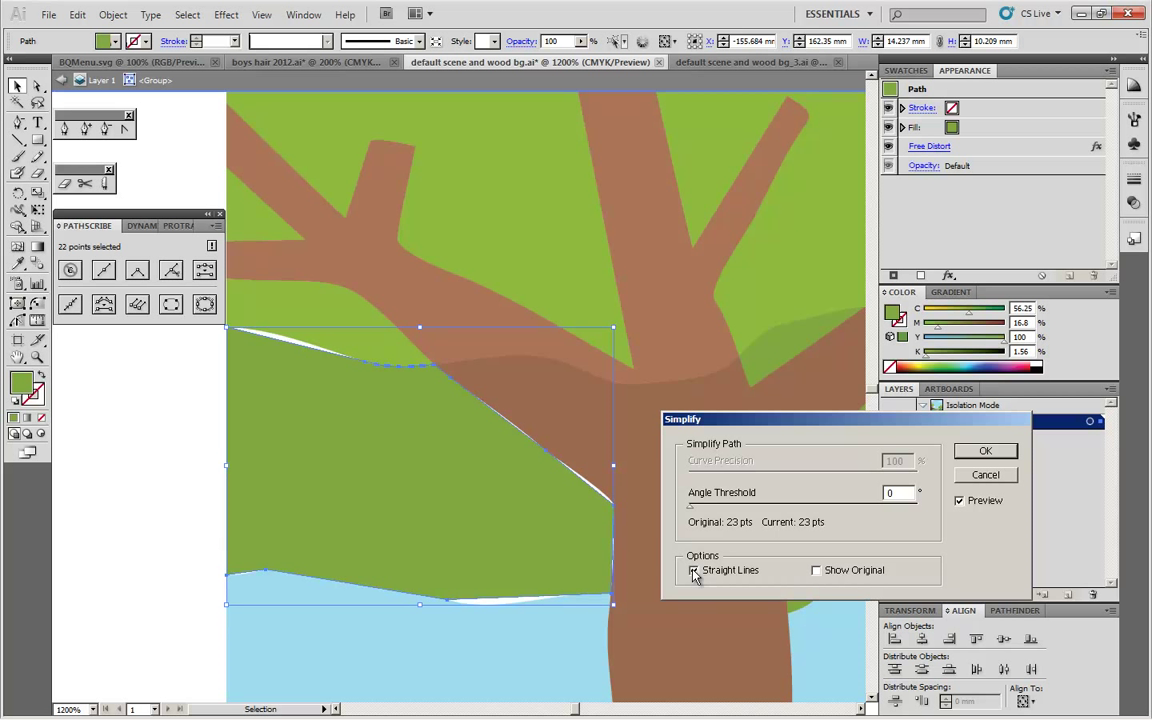
{"action": "left_click", "coordinate": [694, 571]}
{"action": "left_click", "coordinate": [694, 571]}
{"action": "left_click", "coordinate": [694, 571]}
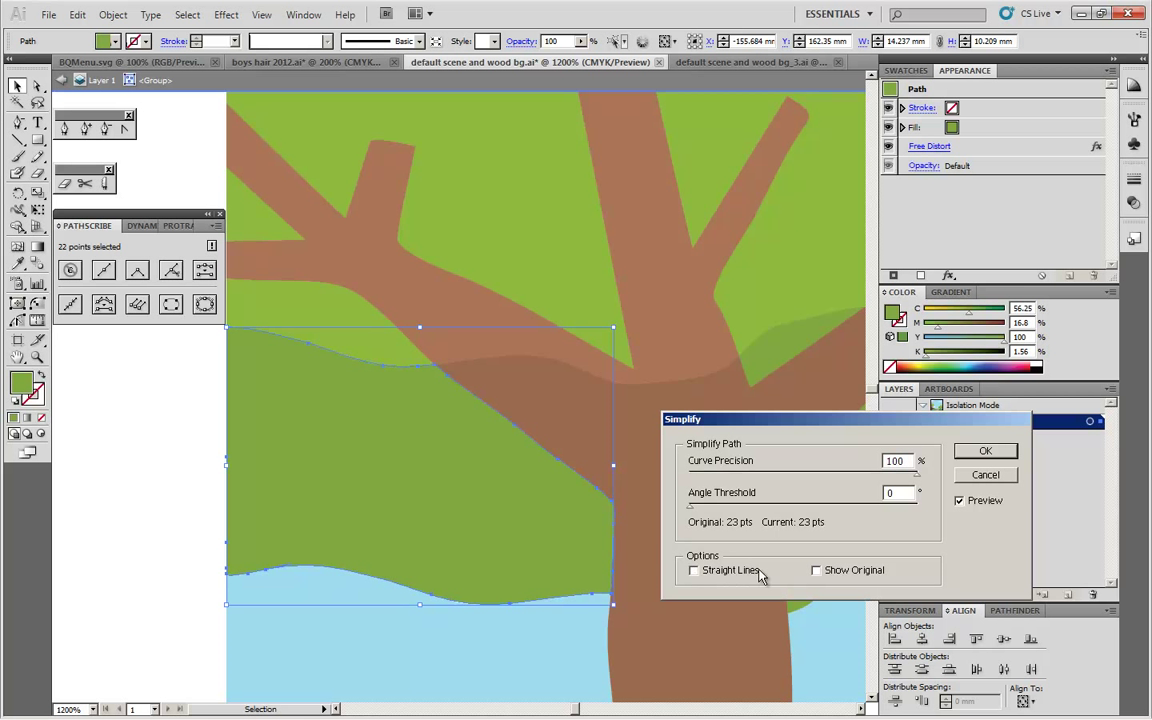
{"action": "left_click", "coordinate": [817, 572]}
{"action": "left_click", "coordinate": [816, 571]}
{"action": "left_click", "coordinate": [985, 455]}
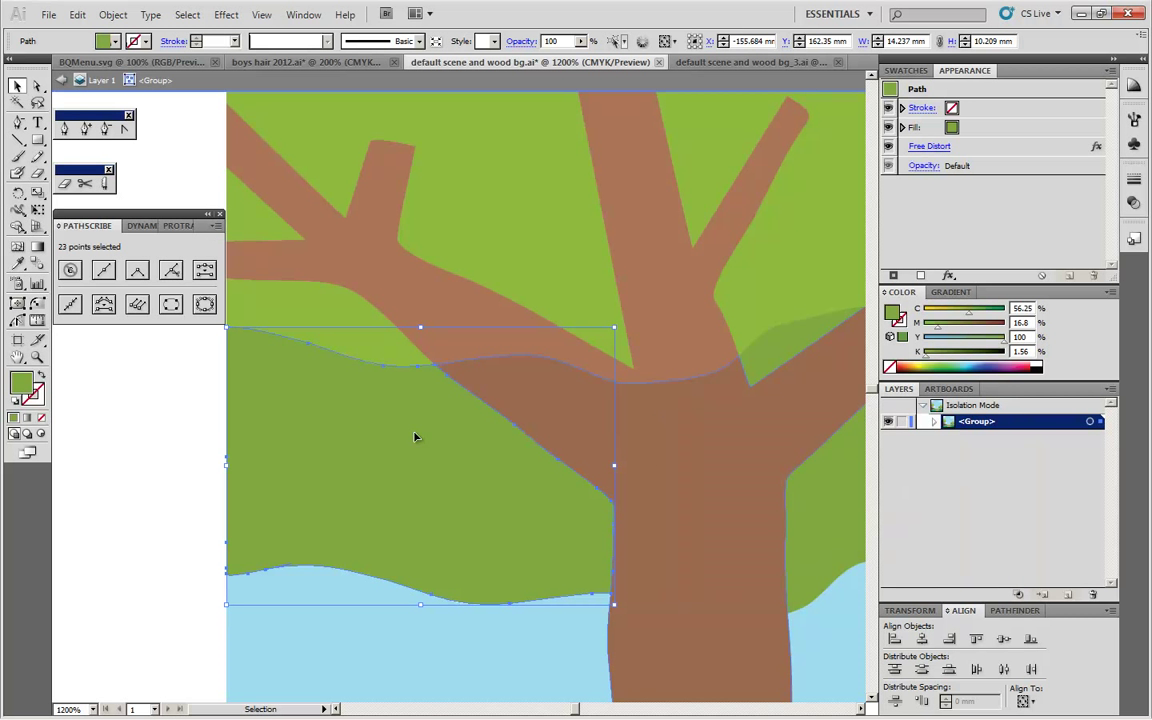
{"action": "left_click", "coordinate": [161, 427]}
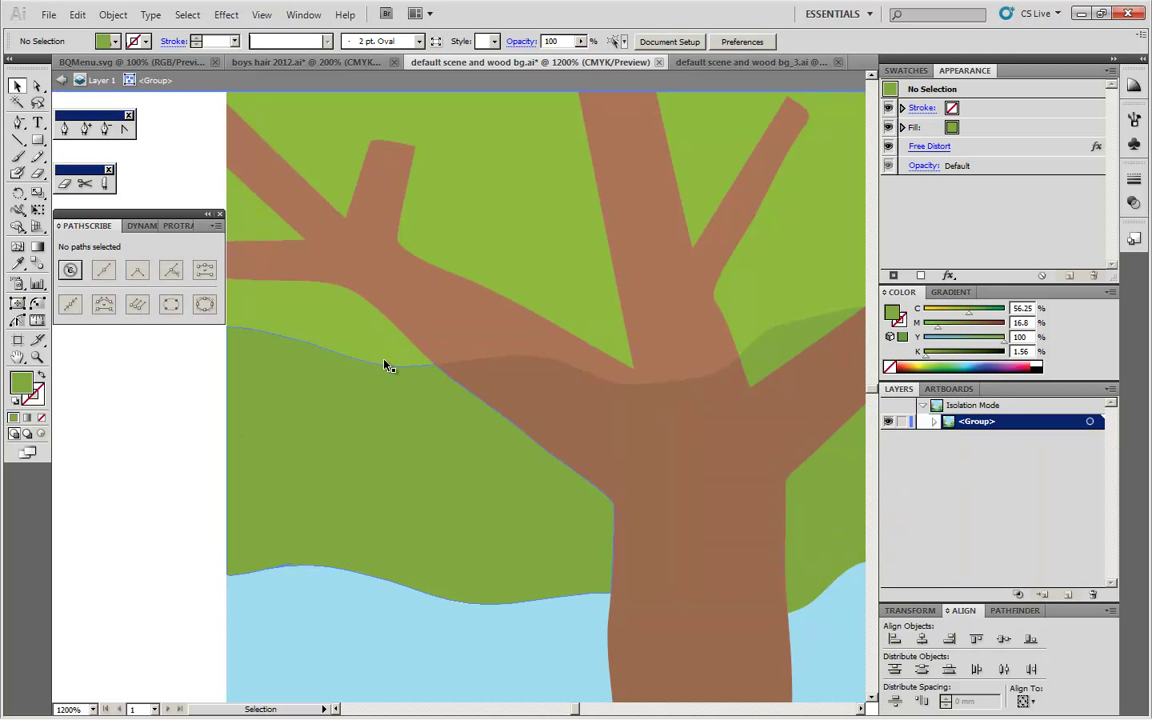
{"action": "scroll", "coordinate": [553, 257], "scroll_direction": "left", "scroll_amount": 3}
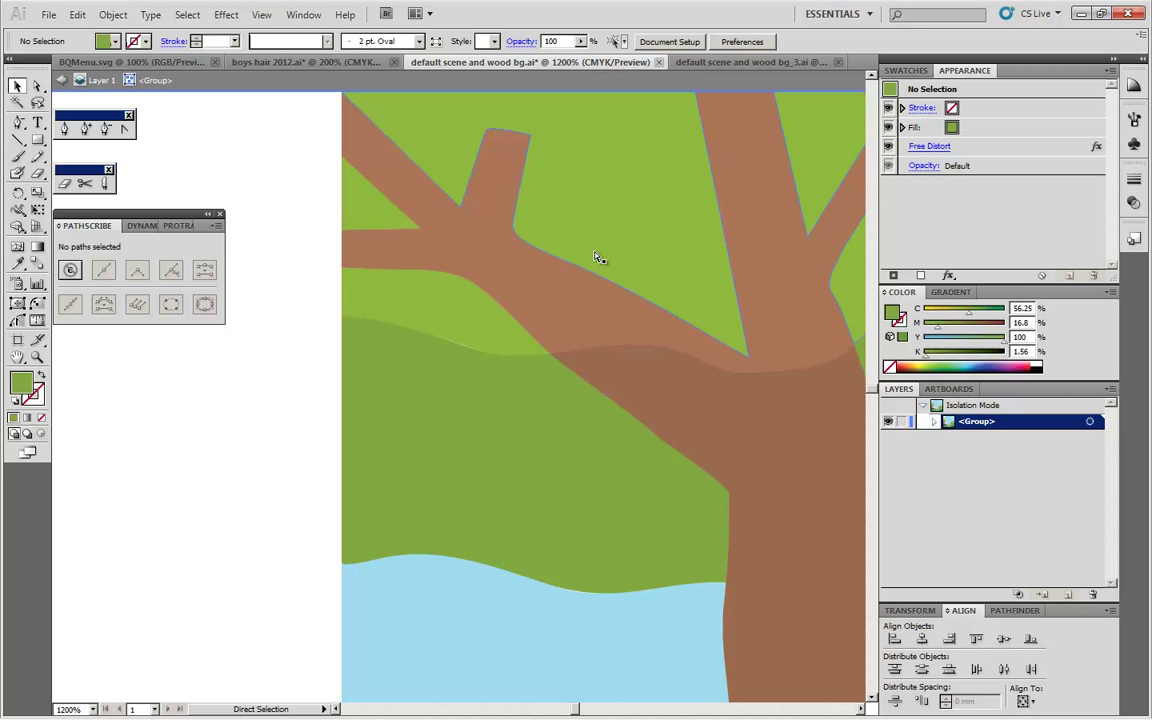
{"action": "scroll", "coordinate": [595, 258], "scroll_direction": "up", "scroll_amount": 3}
{"action": "left_click", "coordinate": [558, 325]}
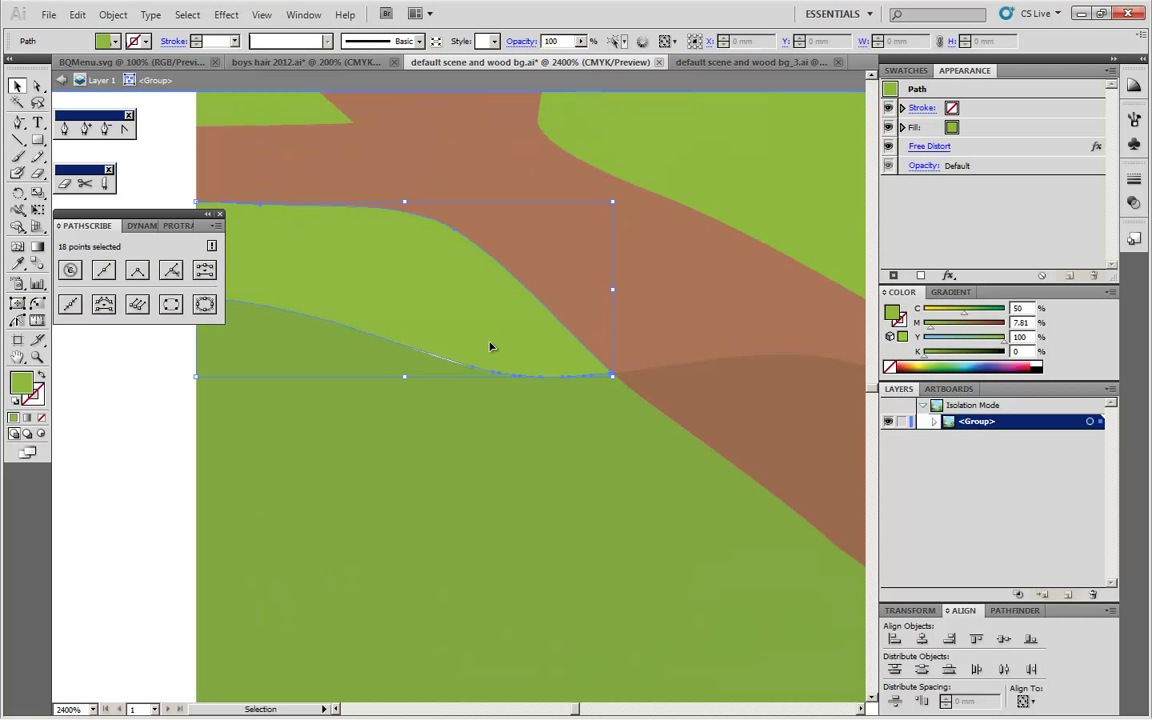
{"action": "left_click_drag", "start_coordinate": [476, 296], "coordinate": [566, 339]}
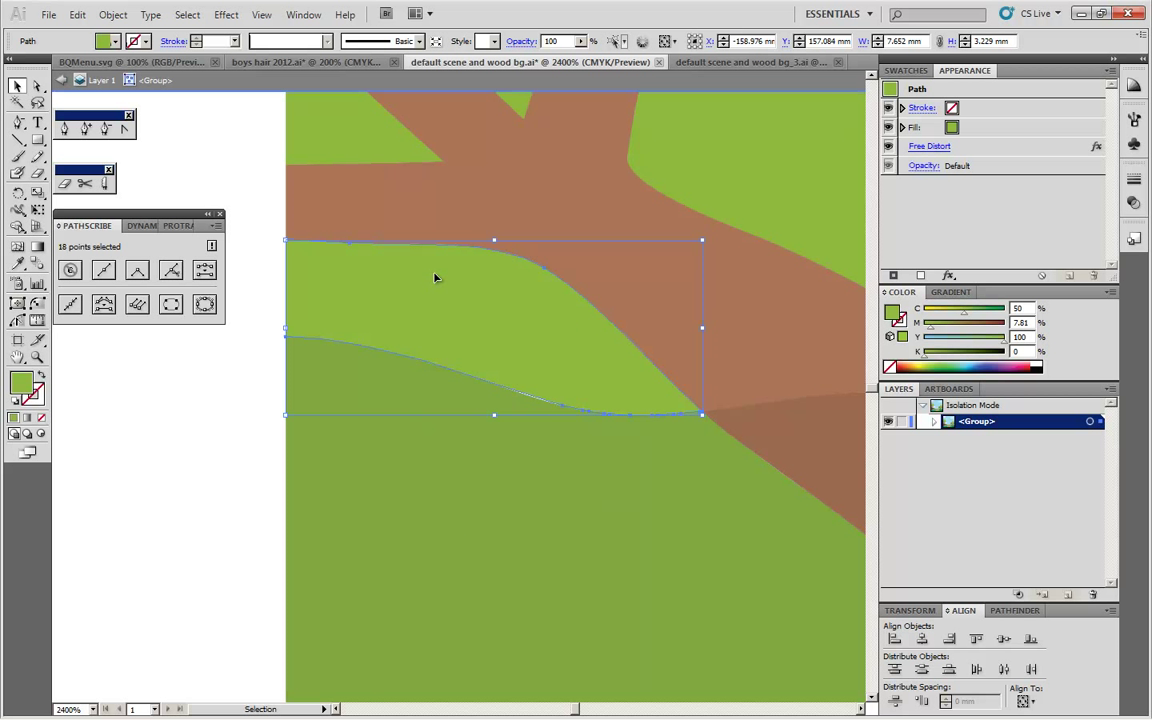
{"action": "left_click", "coordinate": [194, 470]}
{"action": "left_click", "coordinate": [536, 337]}
{"action": "key", "text": "a"}
{"action": "key", "text": "ctrl+minus"}
{"action": "key", "text": "ctrl+minus"}
{"action": "key", "text": "v"}
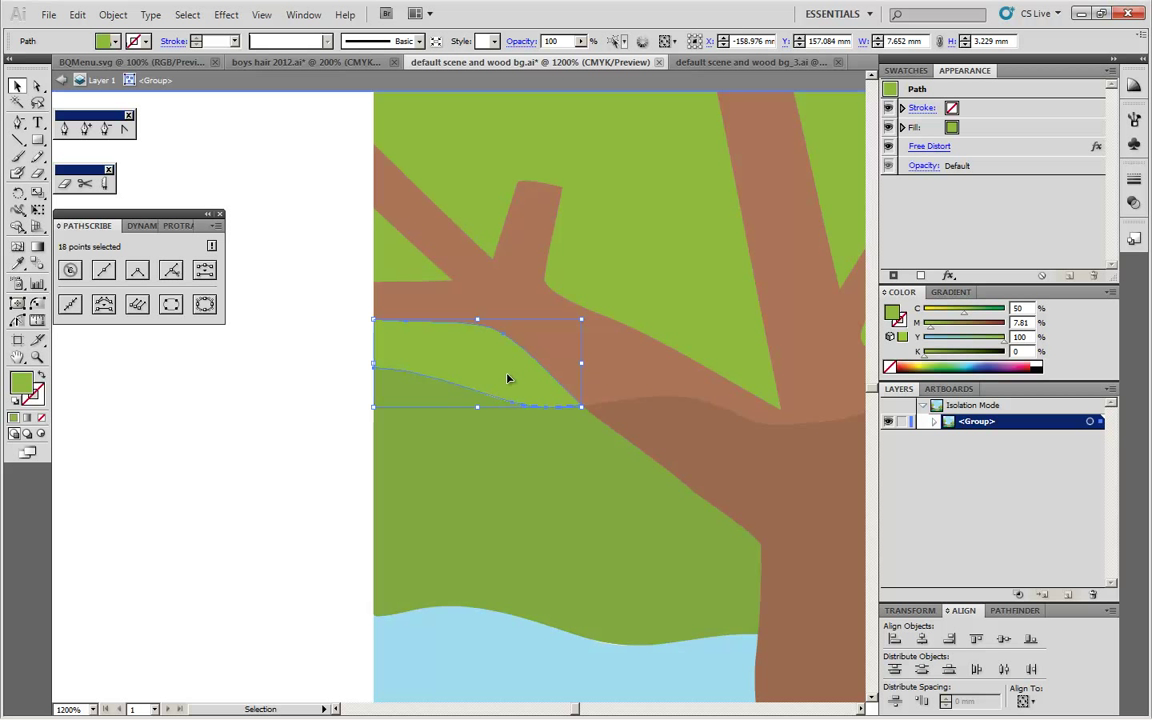
{"action": "left_click", "coordinate": [595, 521]}
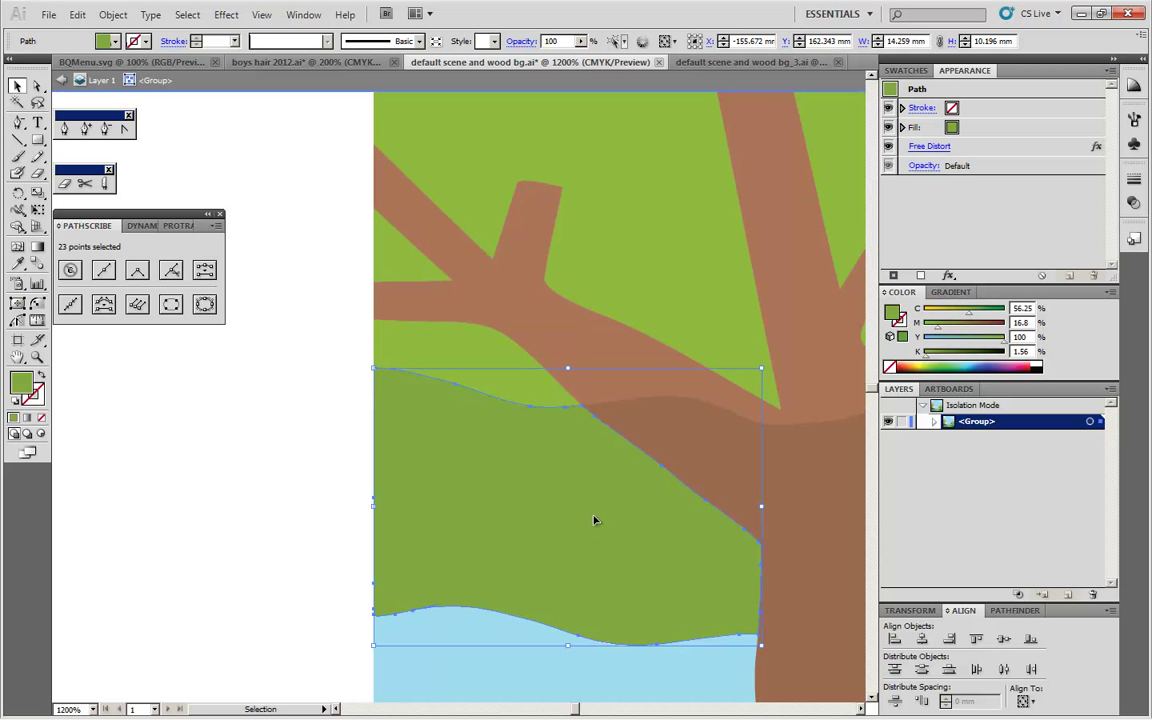
{"action": "left_click_drag", "start_coordinate": [594, 520], "coordinate": [491, 455]}
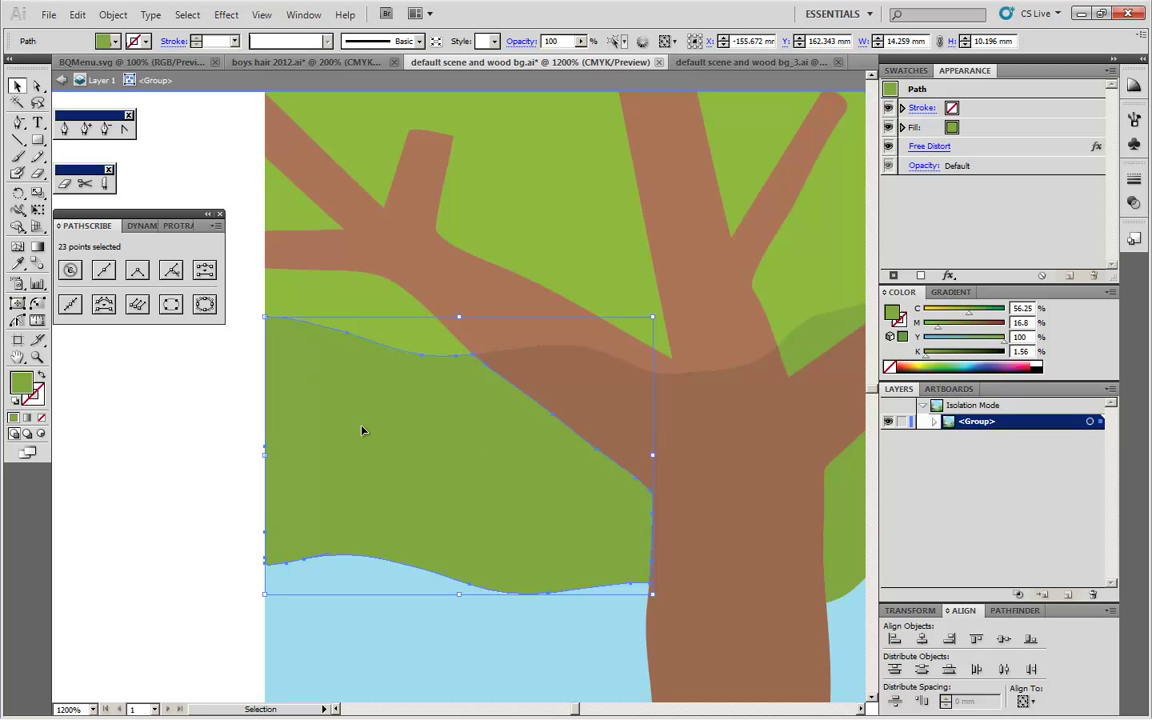
{"action": "left_click", "coordinate": [313, 286]}
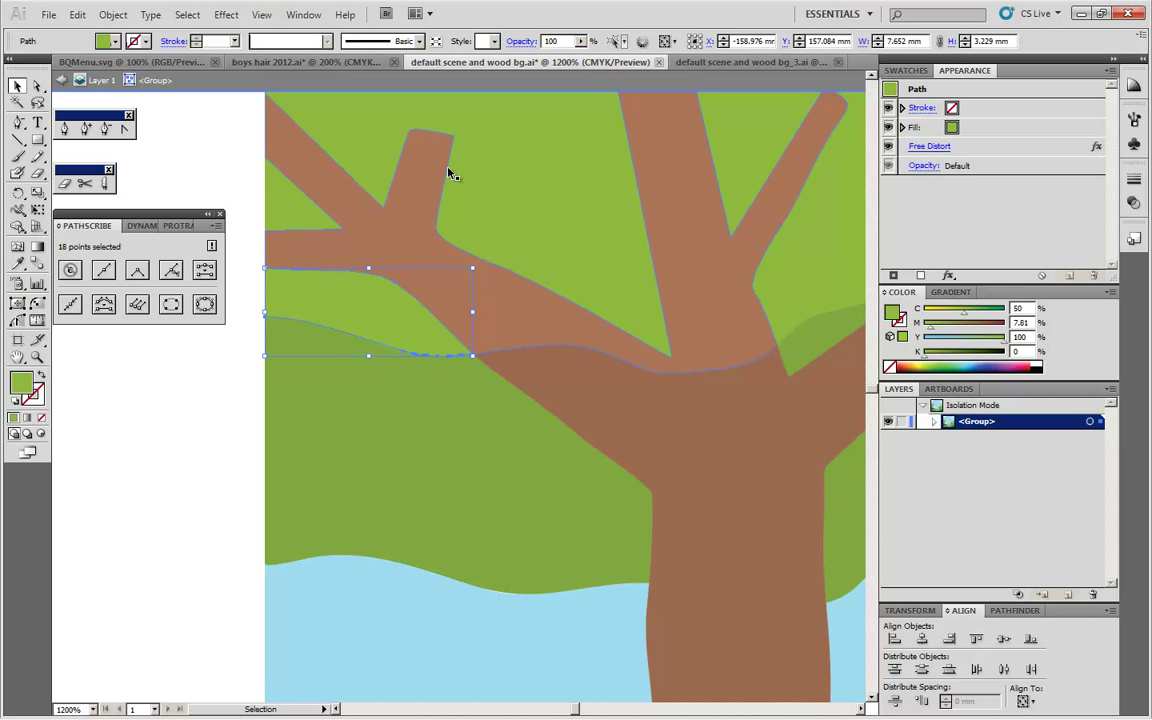
{"action": "left_click", "coordinate": [410, 472]}
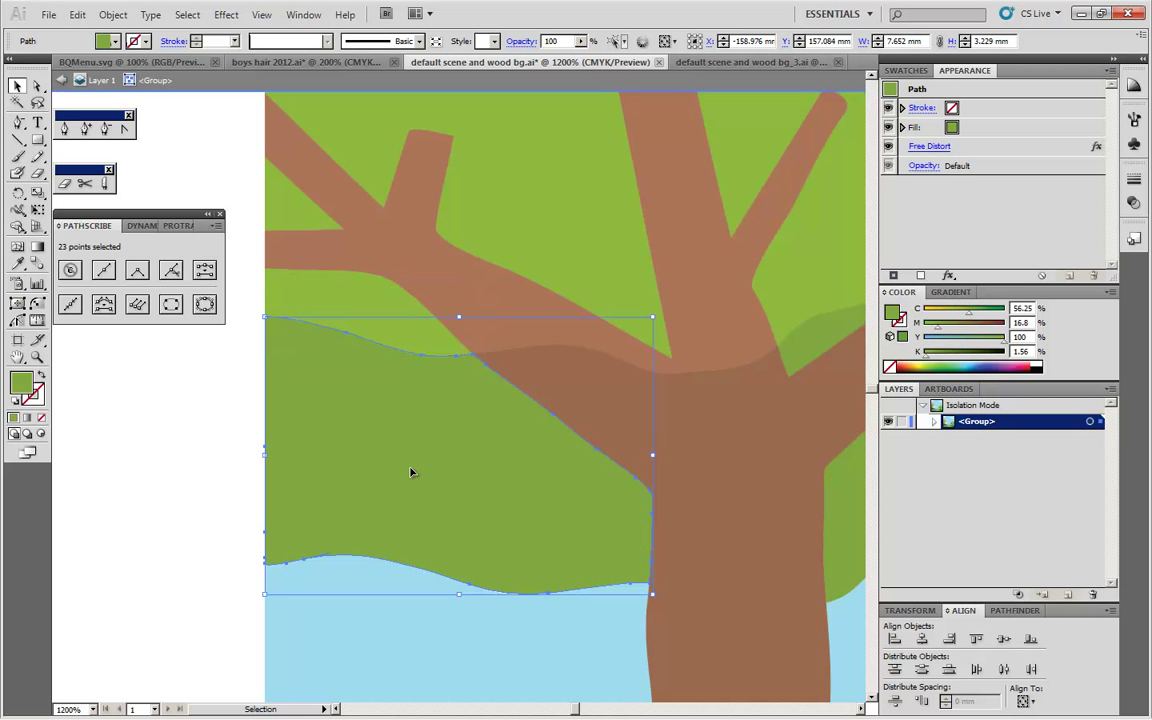
{"action": "left_click", "coordinate": [272, 290]}
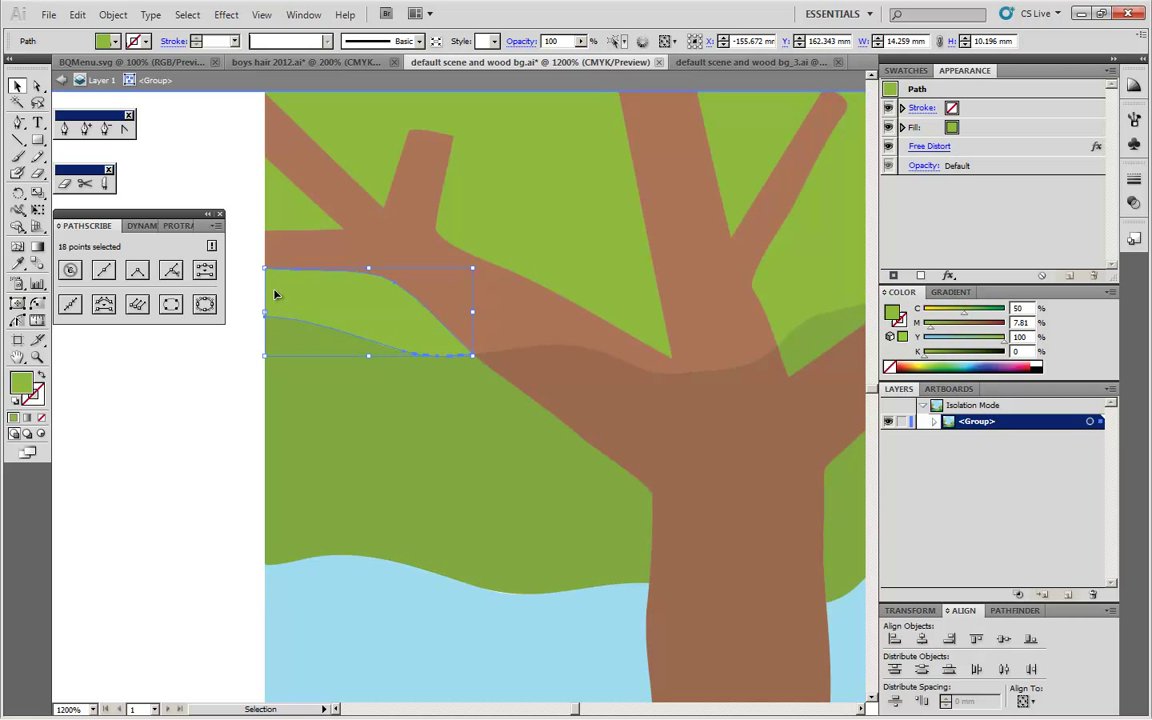
{"action": "left_click", "coordinate": [546, 479]}
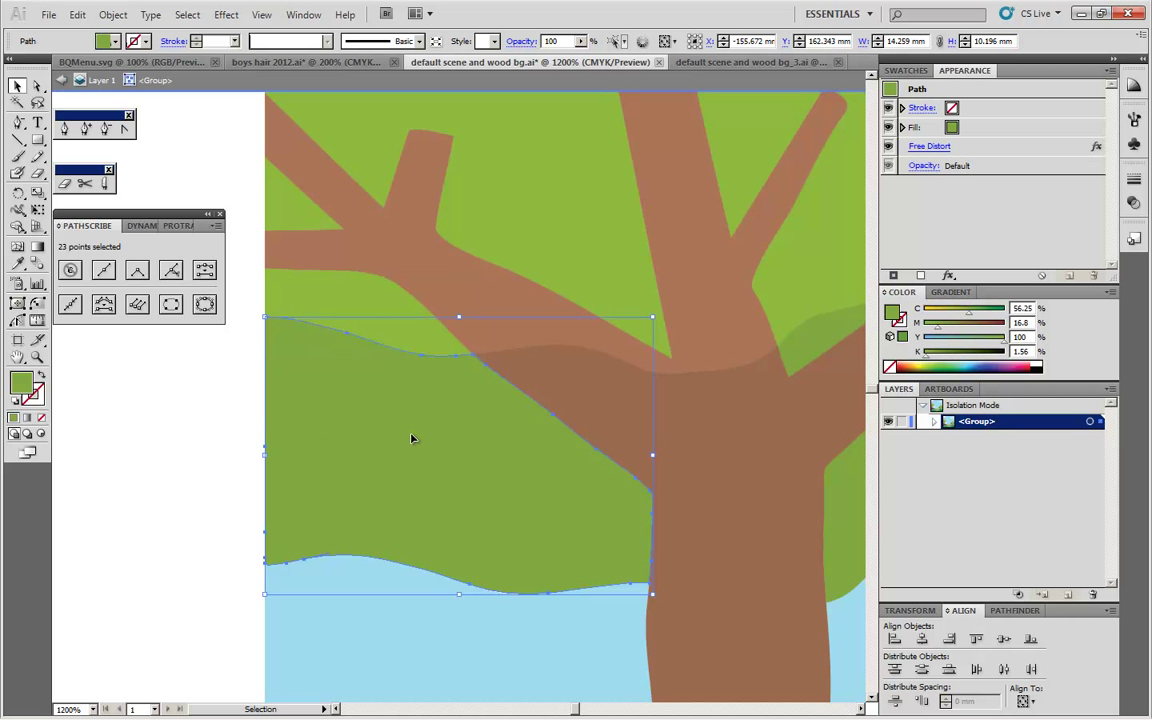
{"action": "left_click", "coordinate": [218, 440]}
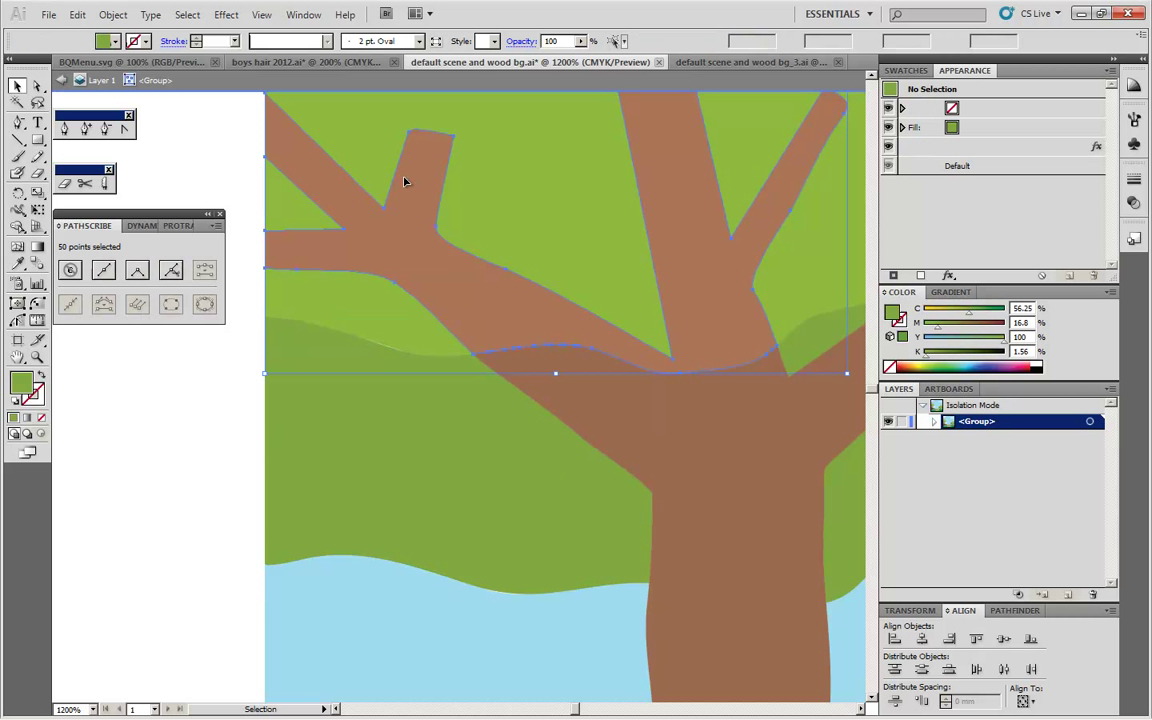
Step: In default scene and wood bg_3.ai, select the green hill compound path and follow its edge along the water
{"action": "left_click", "coordinate": [700, 62]}
{"action": "scroll", "coordinate": [510, 245], "scroll_direction": "left", "scroll_amount": 3}
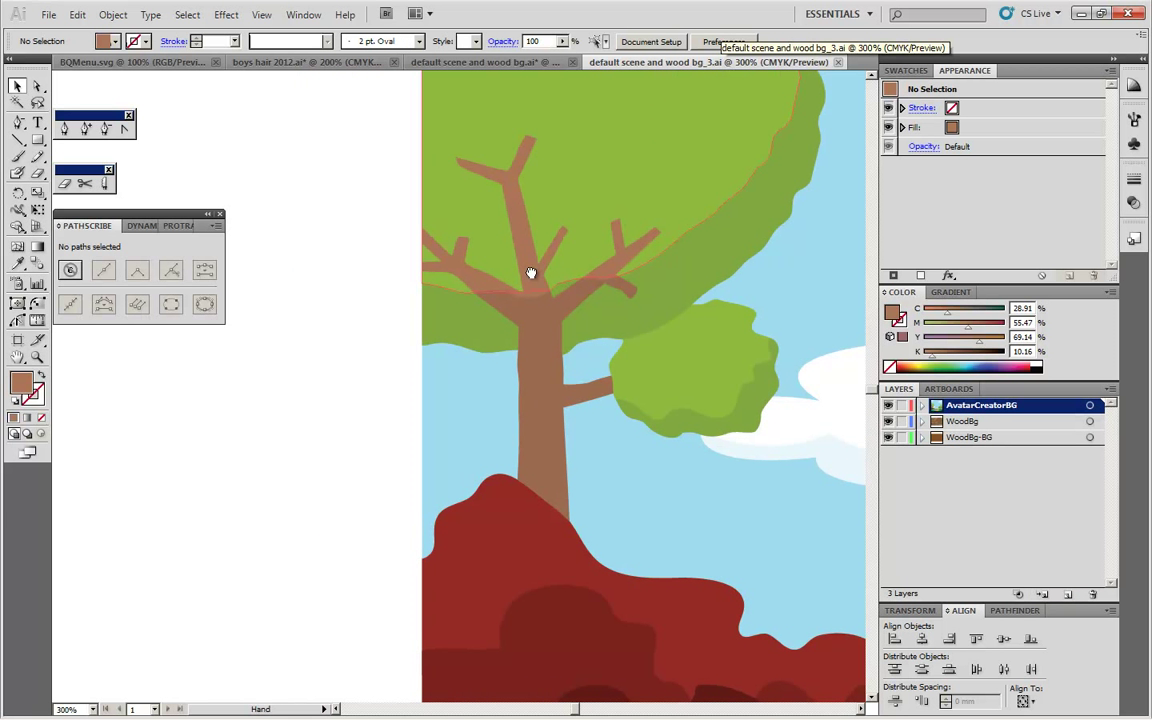
{"action": "scroll", "coordinate": [496, 273], "scroll_direction": "up", "scroll_amount": 1}
{"action": "scroll", "coordinate": [500, 278], "scroll_direction": "up", "scroll_amount": 2}
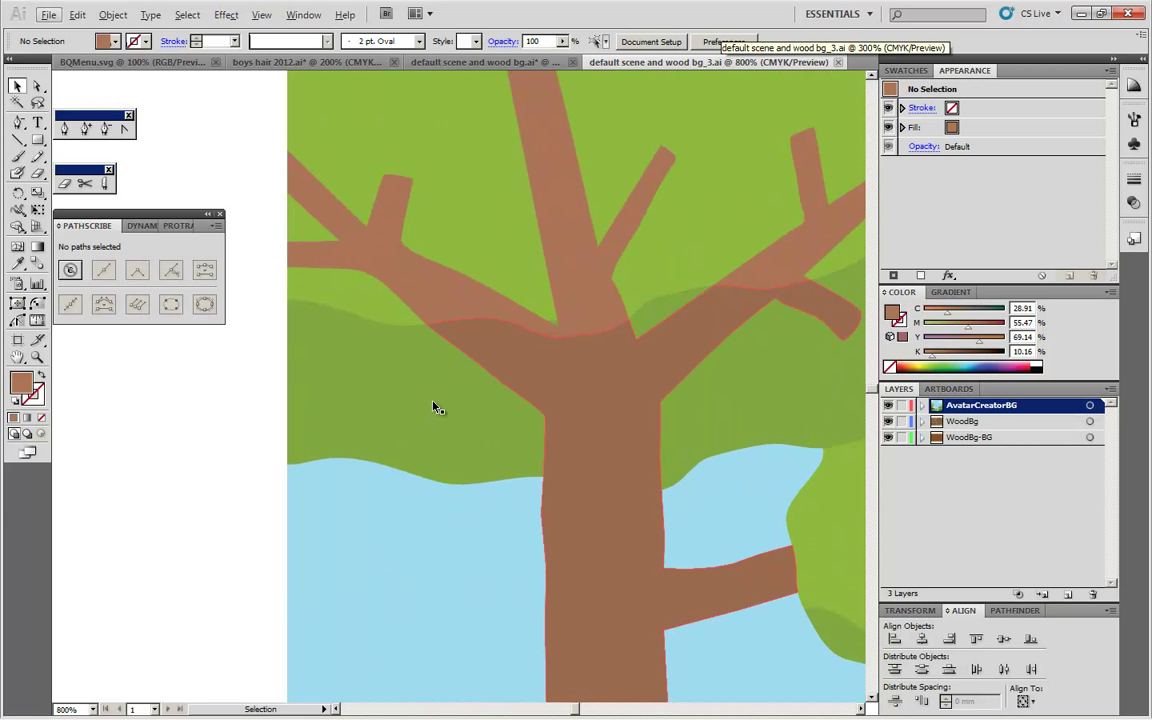
{"action": "left_click", "coordinate": [429, 406]}
{"action": "left_click_drag", "start_coordinate": [645, 268], "coordinate": [515, 410]}
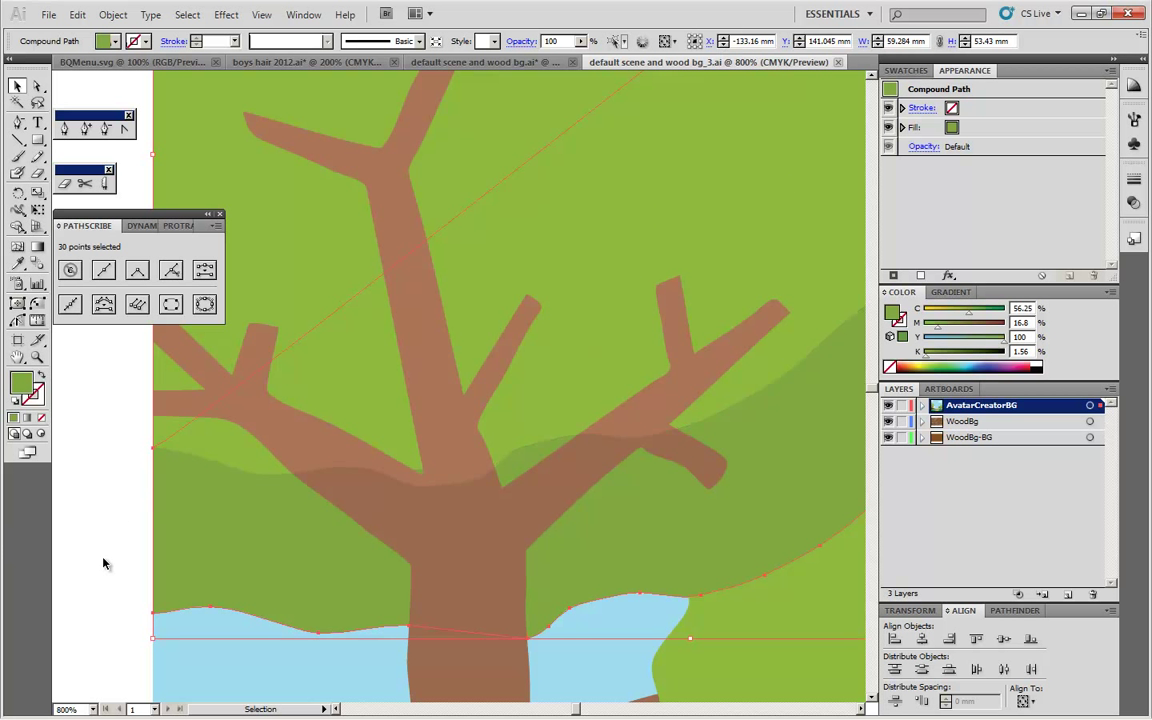
{"action": "left_click_drag", "start_coordinate": [828, 239], "coordinate": [411, 432]}
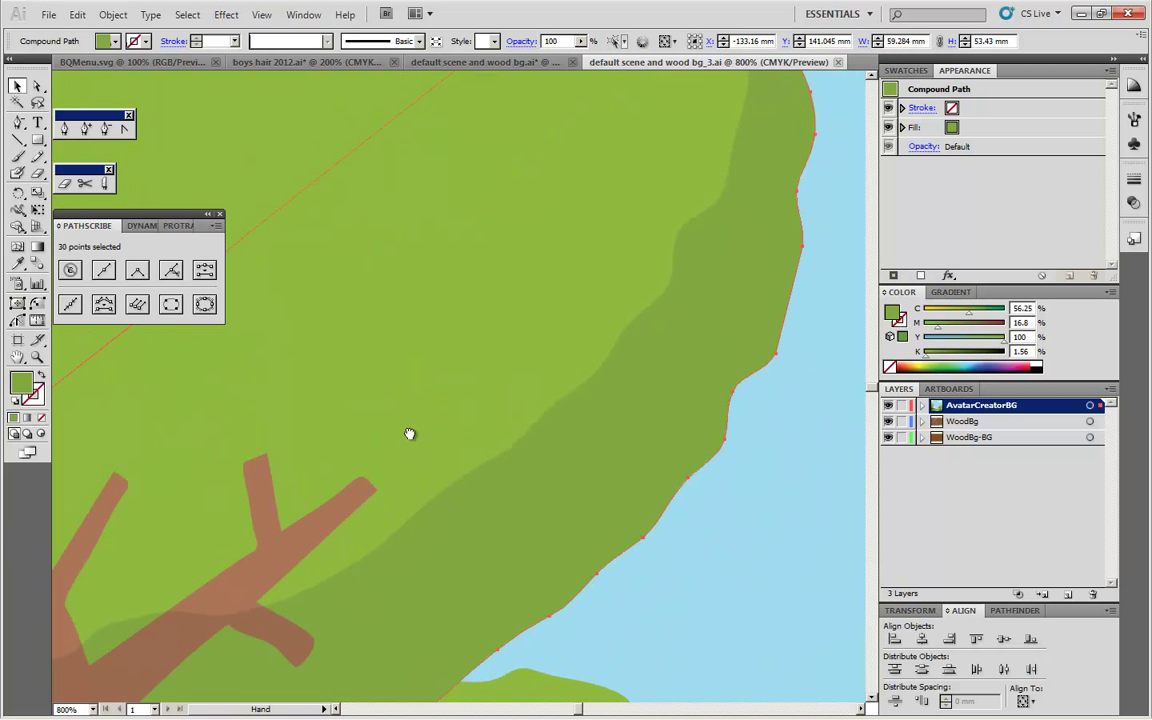
{"action": "left_click_drag", "start_coordinate": [632, 219], "coordinate": [480, 371]}
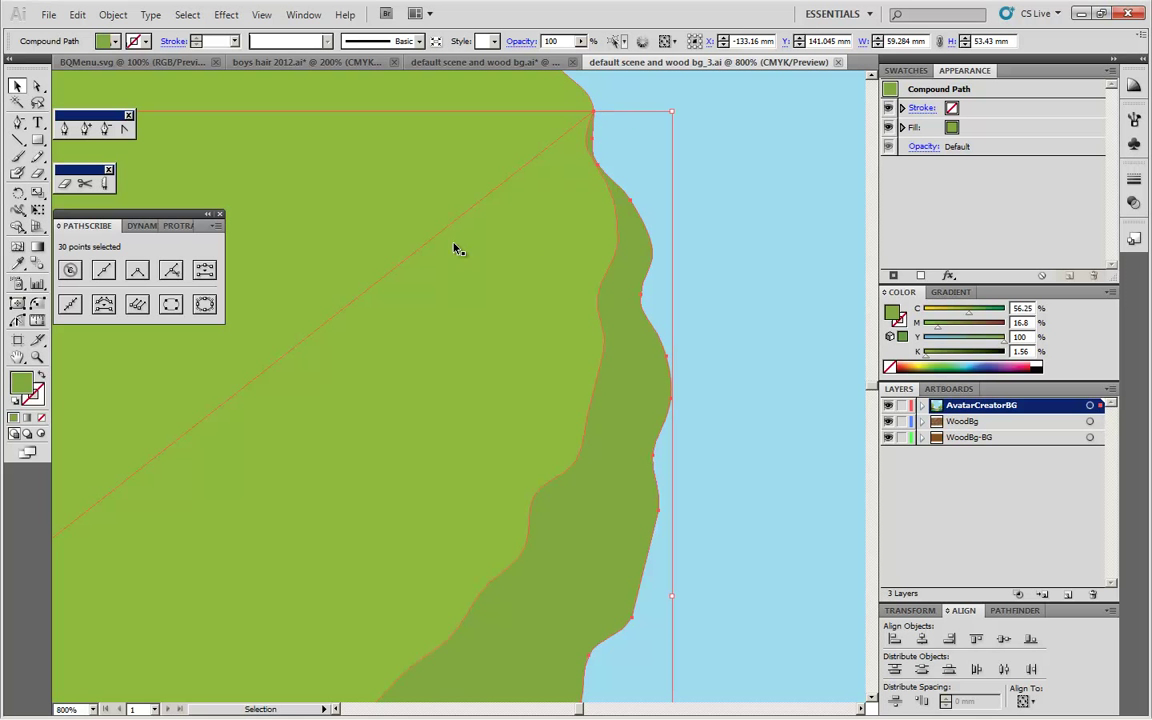
{"action": "left_click_drag", "start_coordinate": [171, 531], "coordinate": [447, 351]}
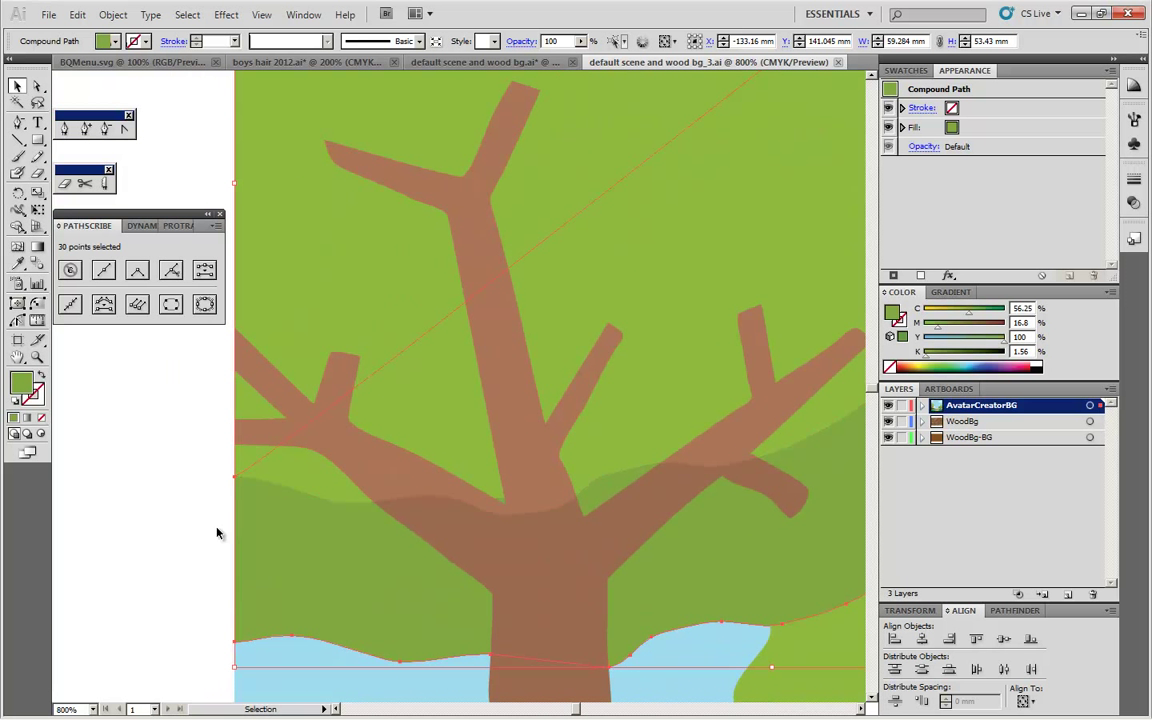
{"action": "left_click_drag", "start_coordinate": [758, 419], "coordinate": [617, 411]}
Step: Select the hill's group to inspect its anchor points up close, then deselect
{"action": "left_click", "coordinate": [589, 314]}
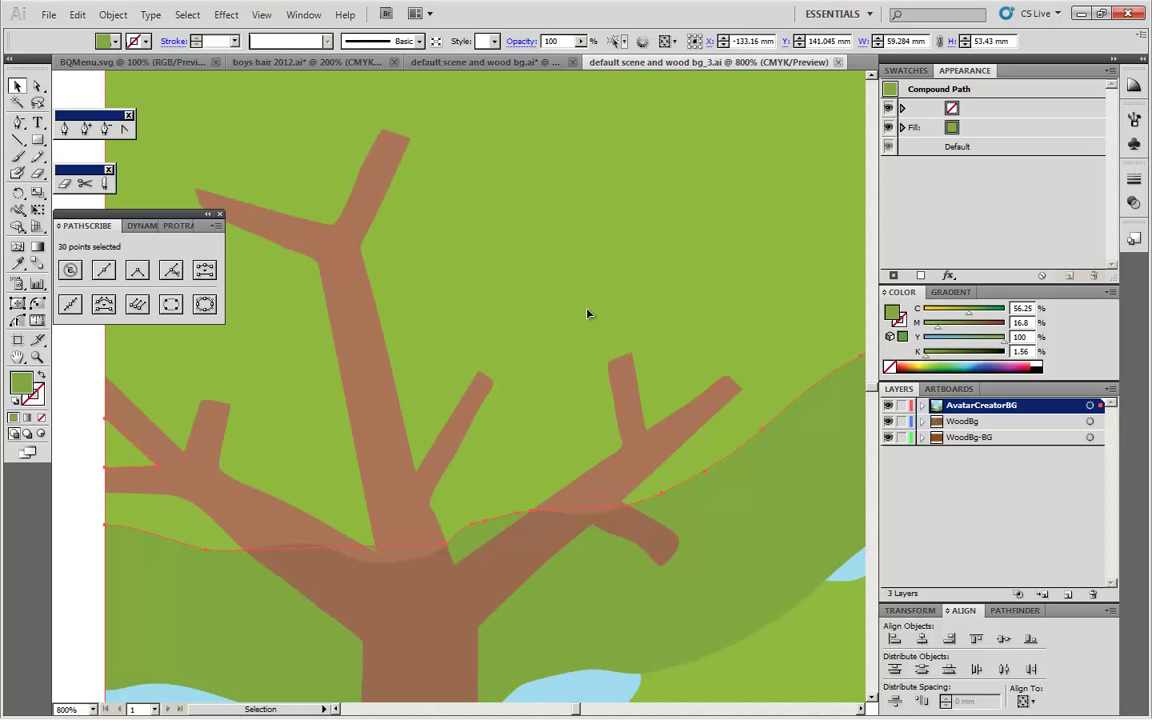
{"action": "left_click_drag", "start_coordinate": [486, 231], "coordinate": [627, 191]}
{"action": "left_click_drag", "start_coordinate": [653, 597], "coordinate": [180, 496]}
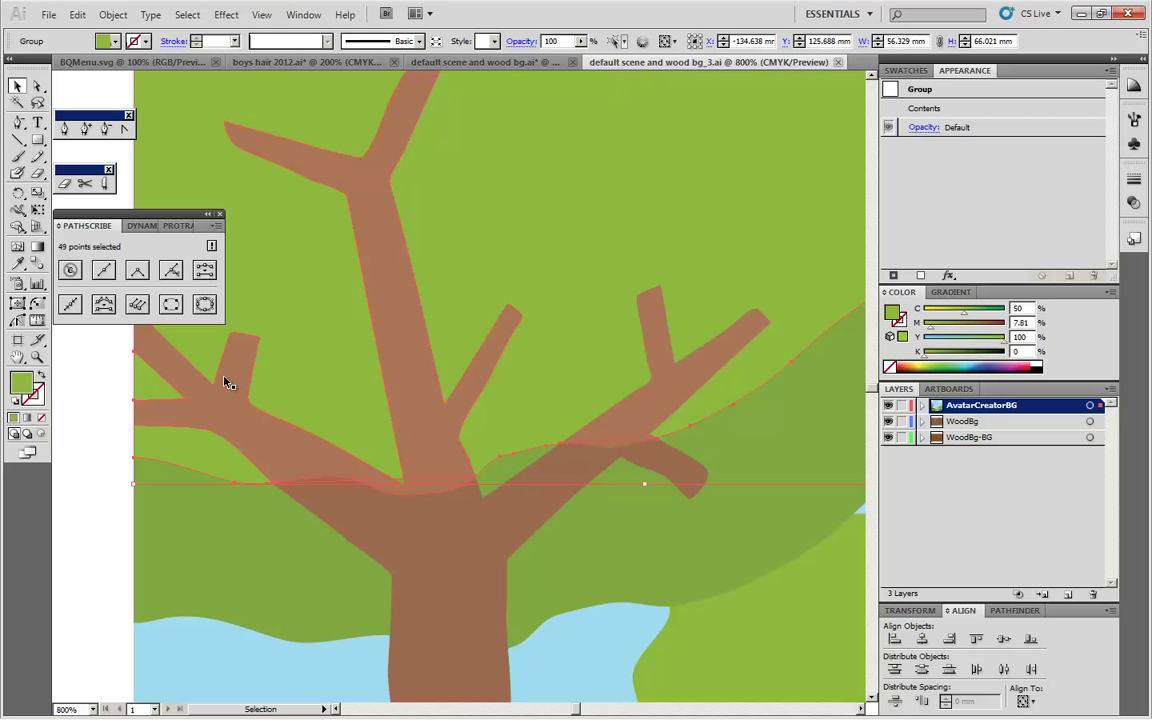
{"action": "left_click_drag", "start_coordinate": [635, 360], "coordinate": [710, 234]}
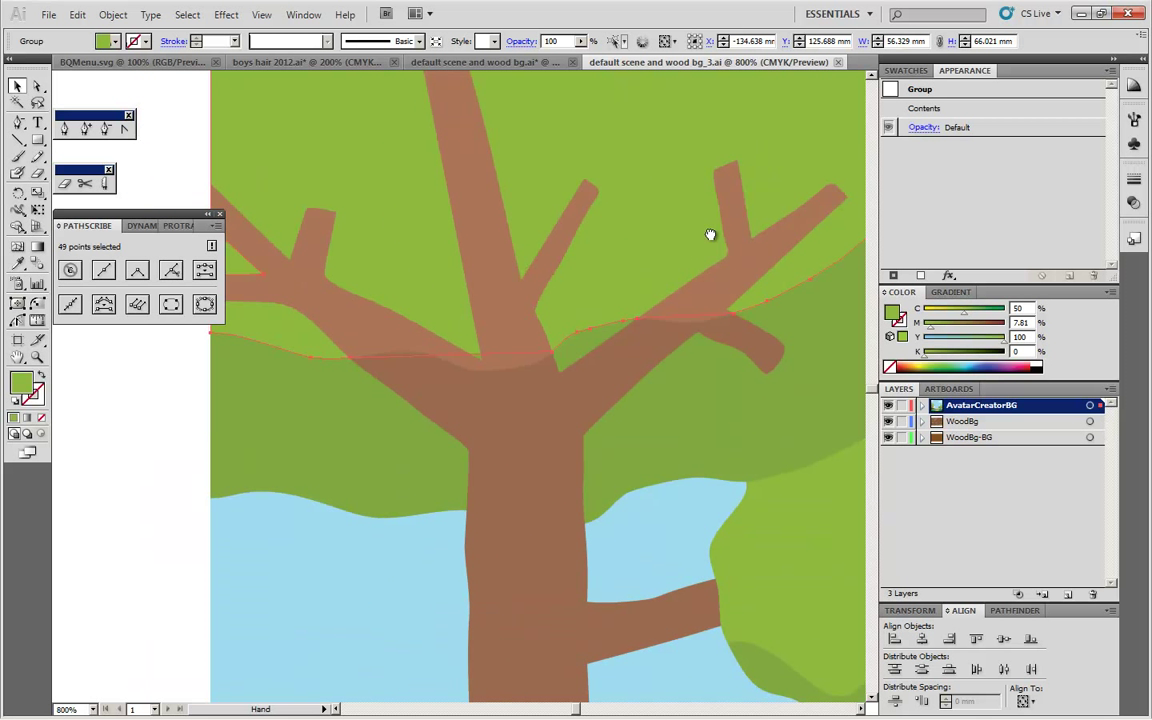
{"action": "left_click", "coordinate": [134, 530]}
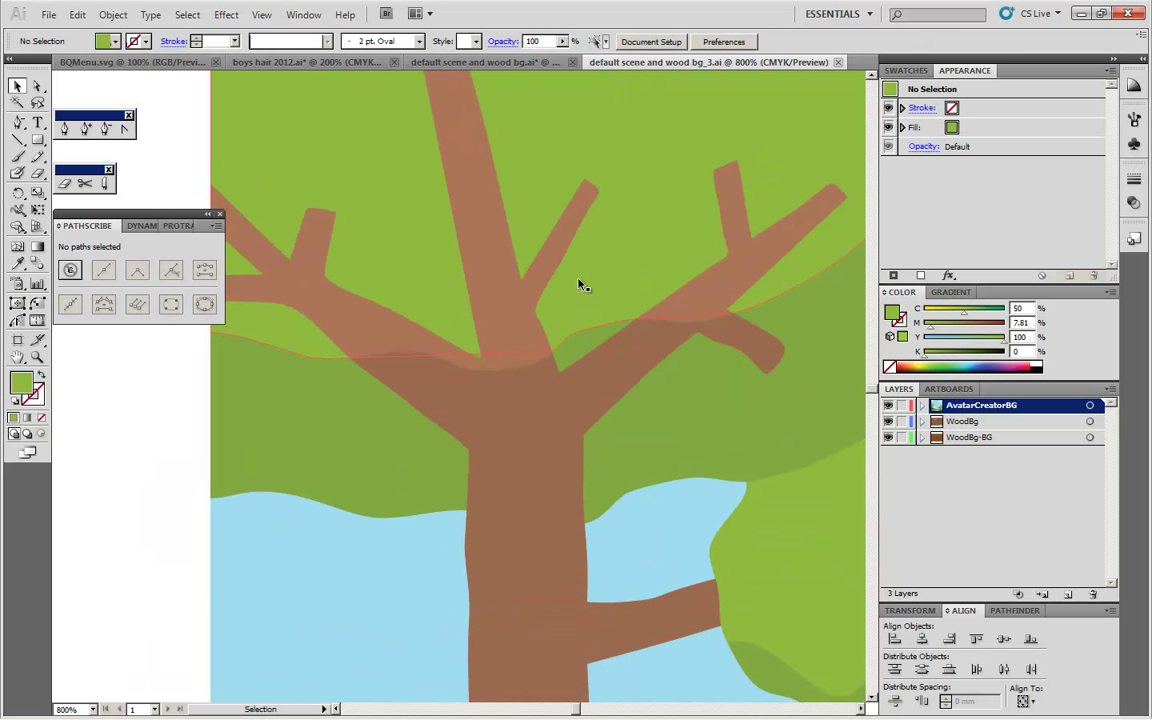
{"action": "left_click", "coordinate": [580, 285]}
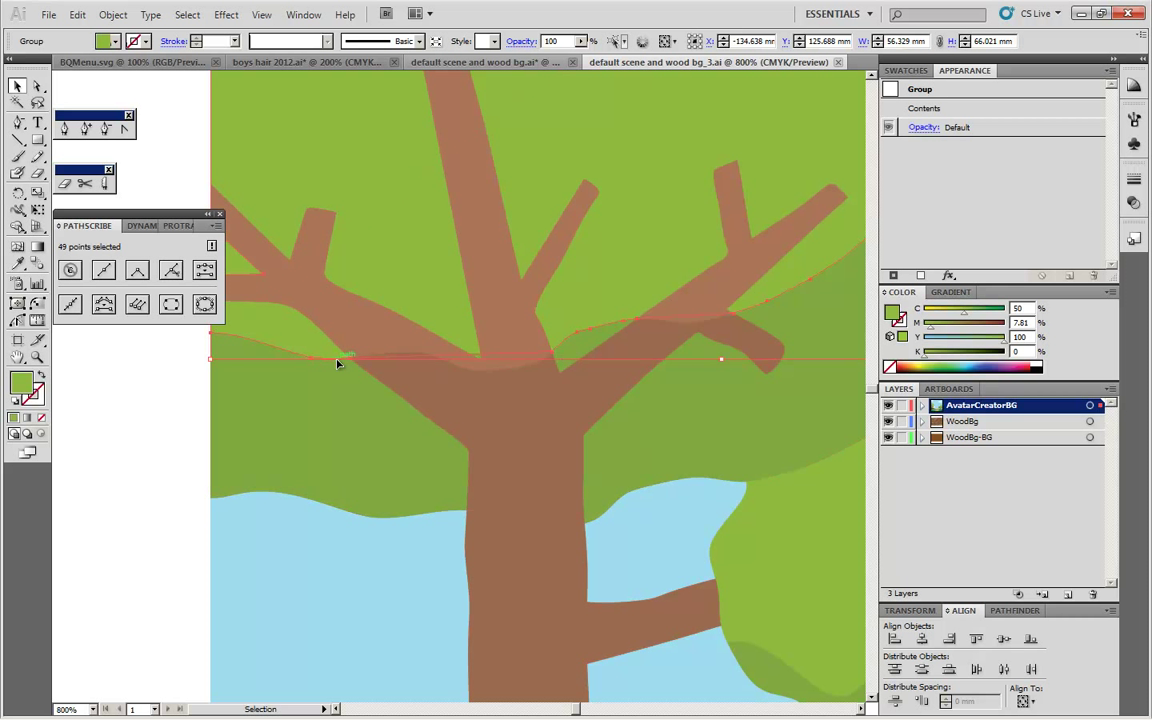
{"action": "left_click", "coordinate": [155, 460]}
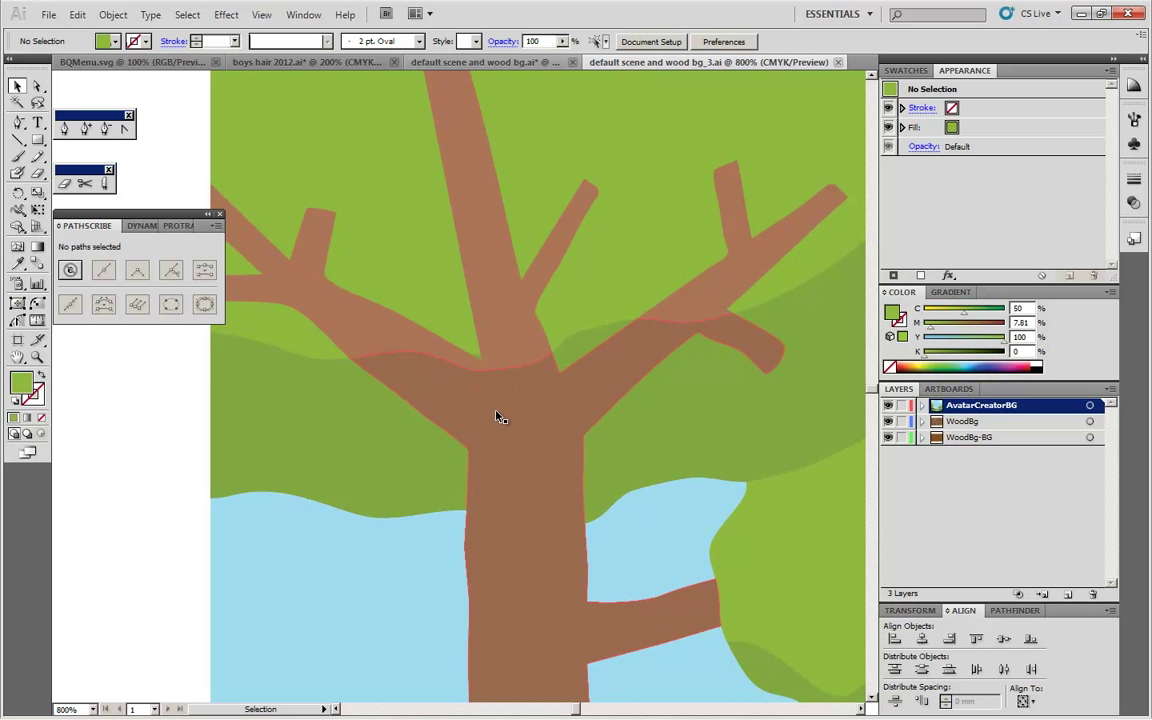
Step: Read the original tree paths' point counts in bg.ai, then return to bg_3.ai and open Pathfinder
{"action": "key", "text": "ctrl+Tab"}
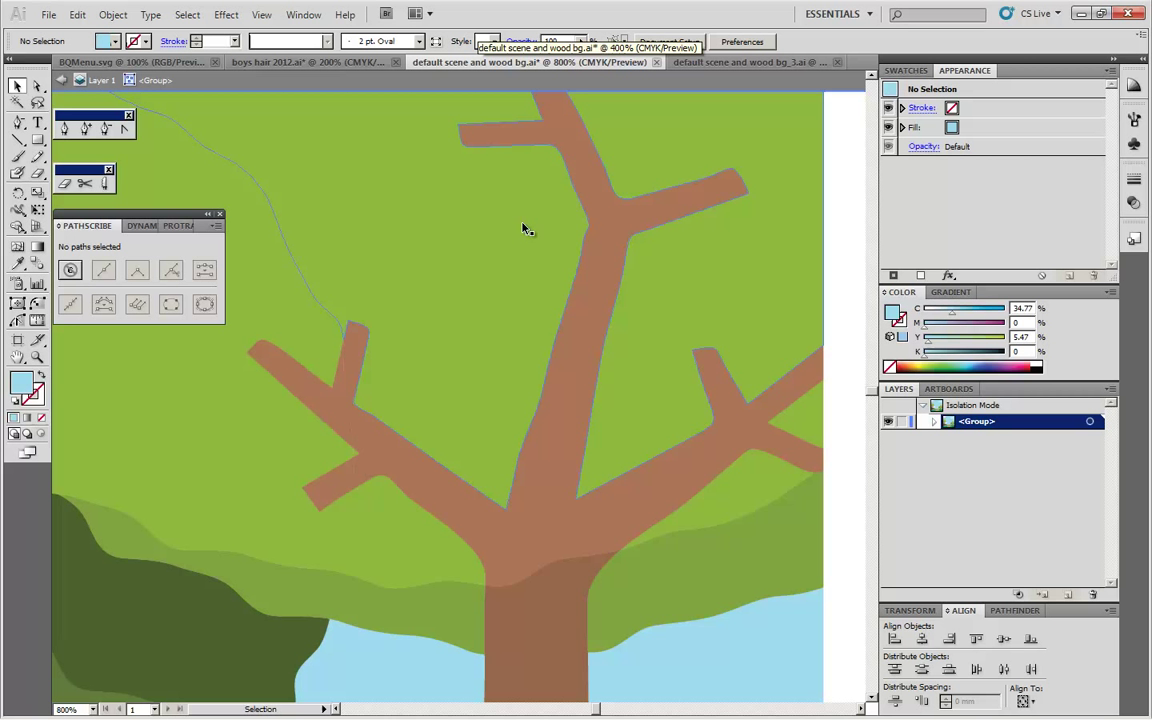
{"action": "left_click", "coordinate": [521, 538]}
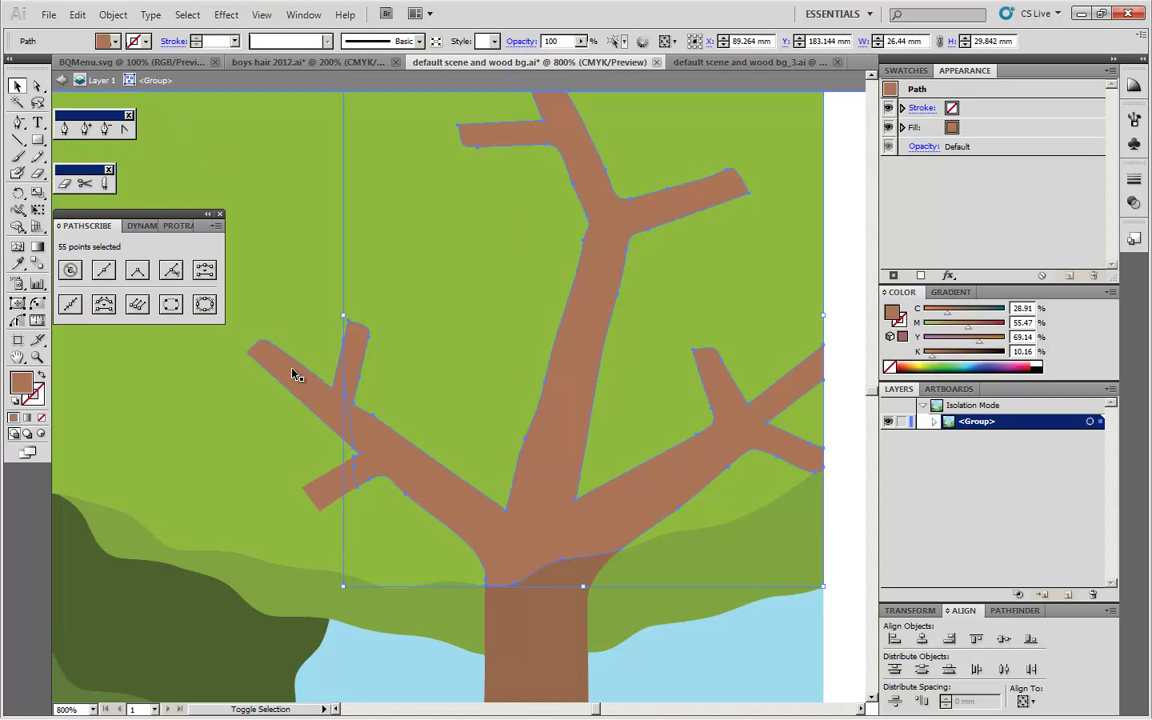
{"action": "left_click", "coordinate": [318, 497]}
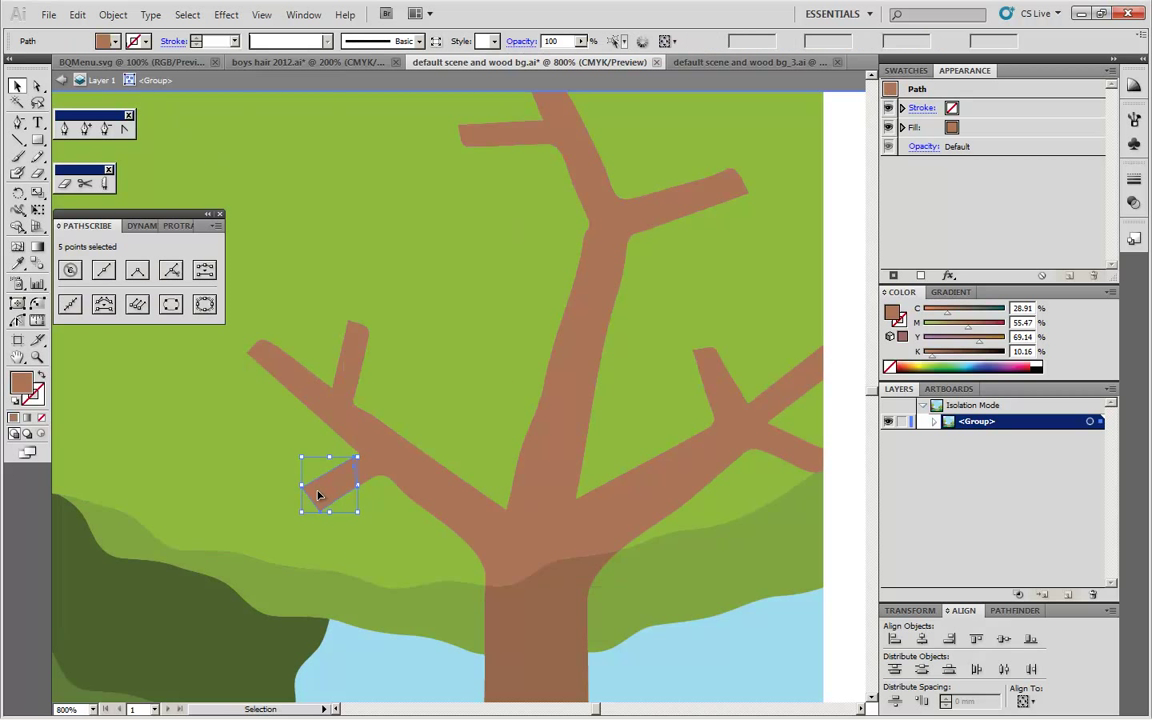
{"action": "left_click", "coordinate": [316, 413]}
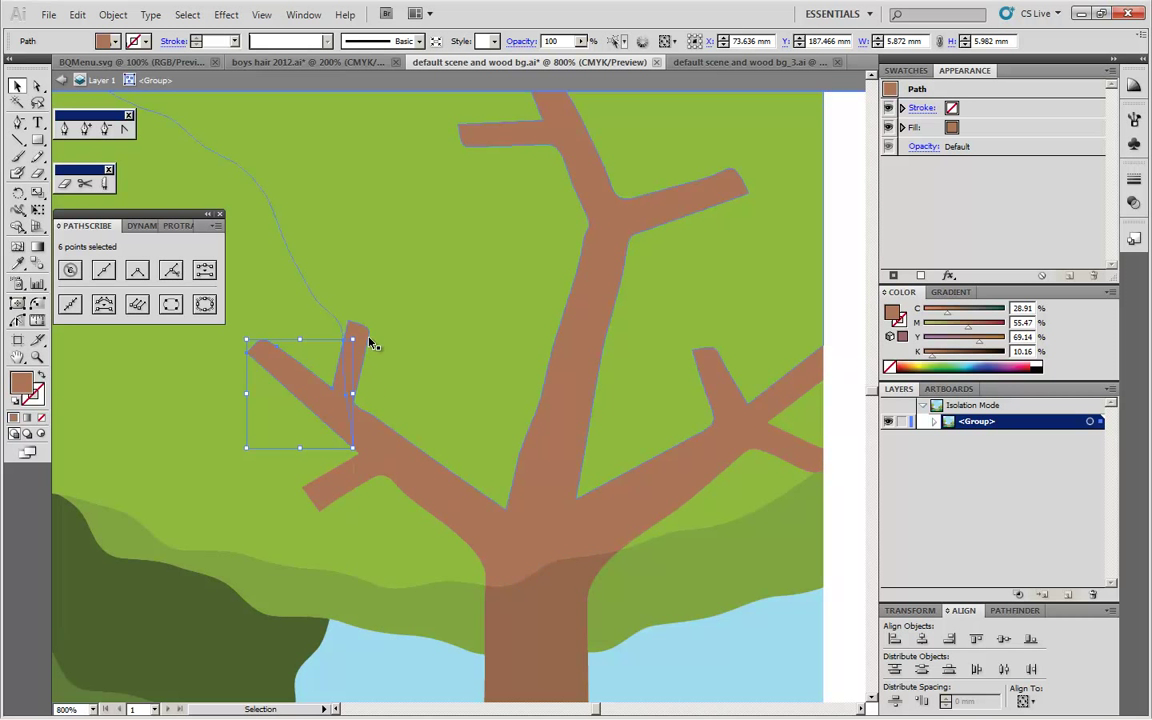
{"action": "left_click", "coordinate": [324, 496]}
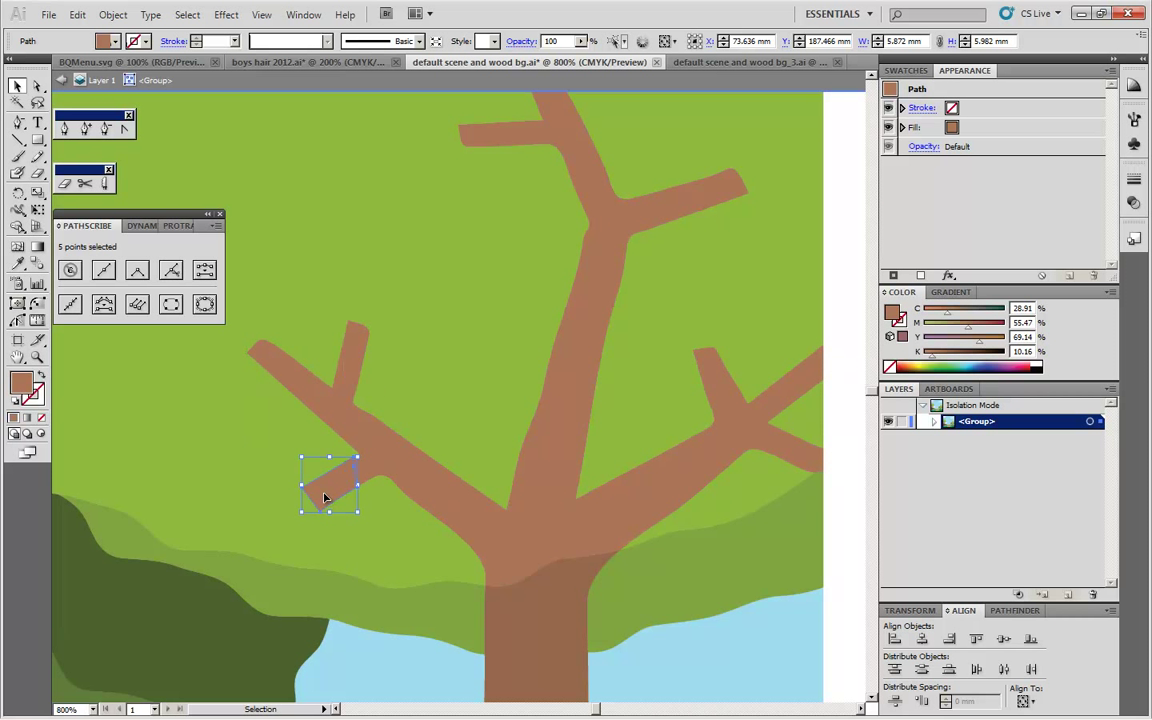
{"action": "left_click", "coordinate": [356, 416], "text": "shift"}
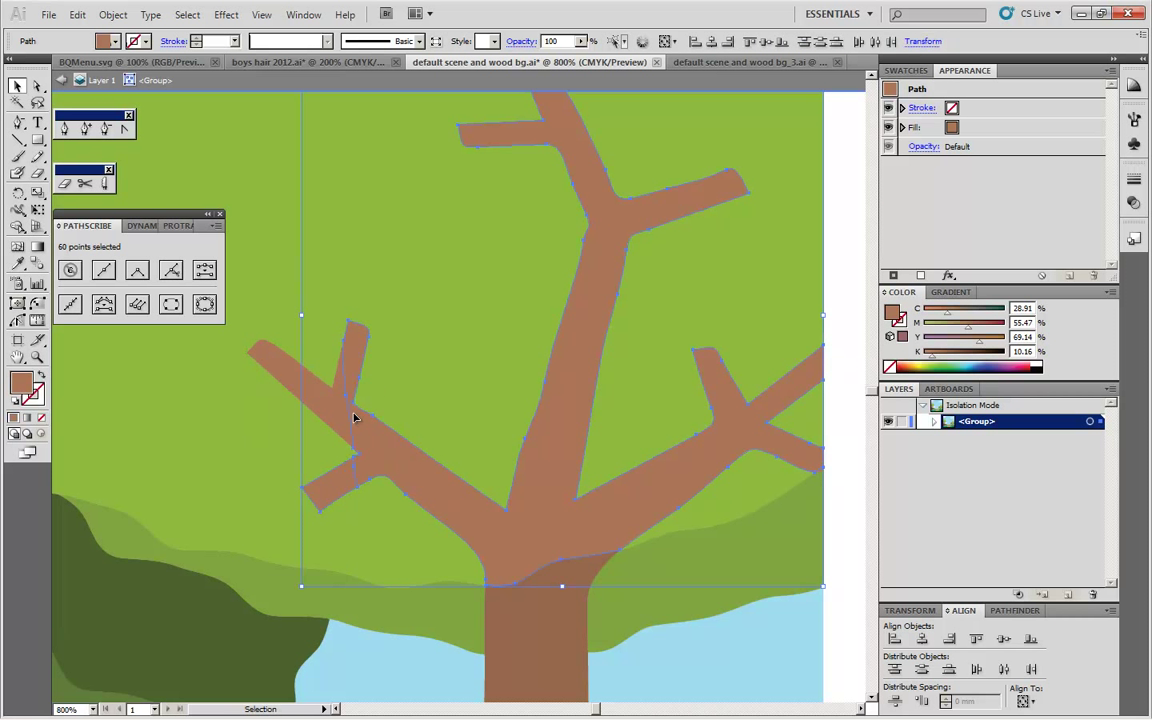
{"action": "left_click", "coordinate": [700, 62]}
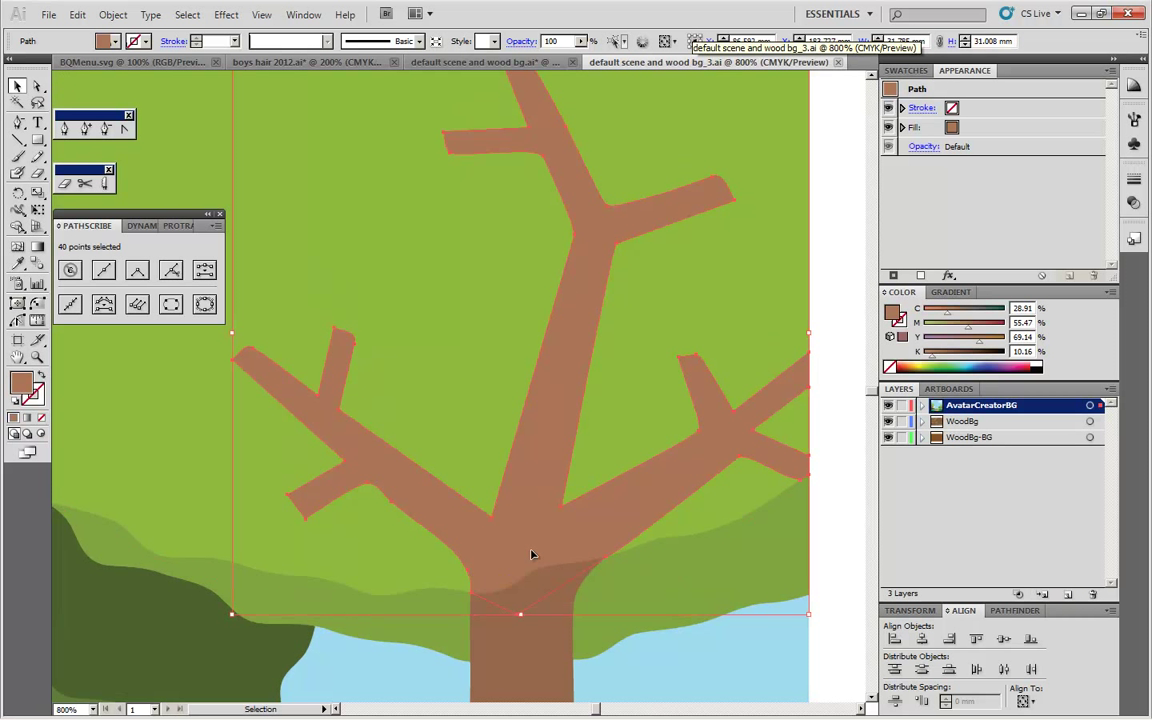
{"action": "left_click", "coordinate": [1012, 611]}
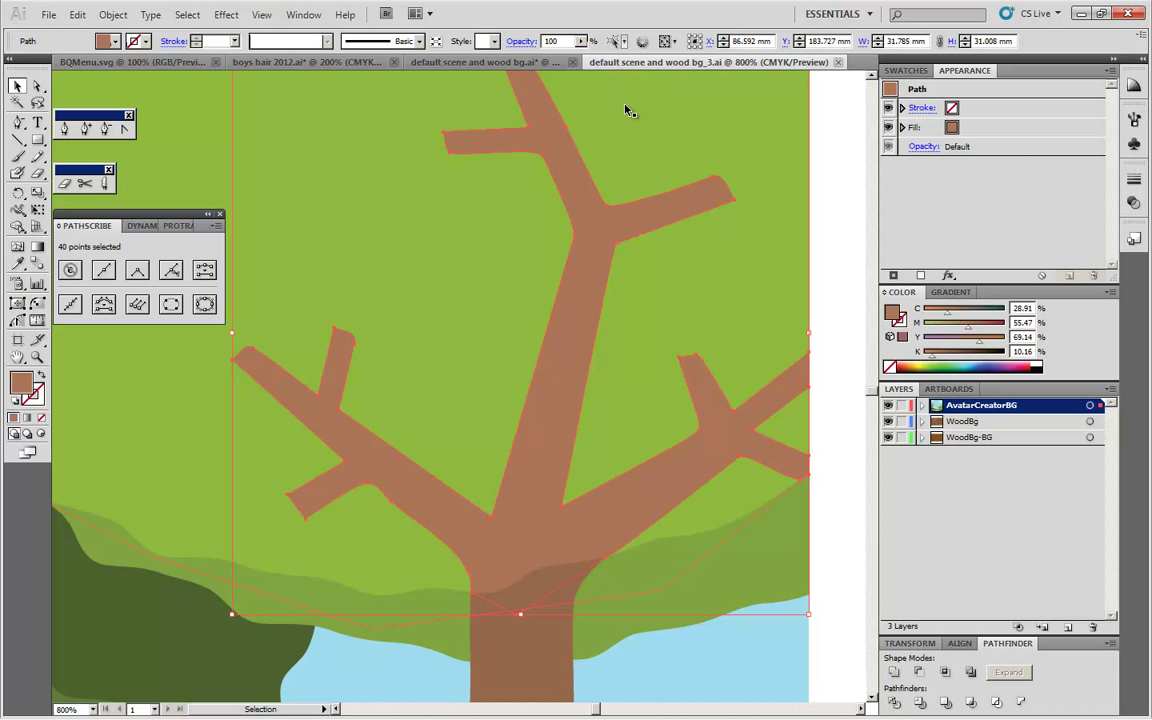
{"action": "left_click", "coordinate": [480, 62]}
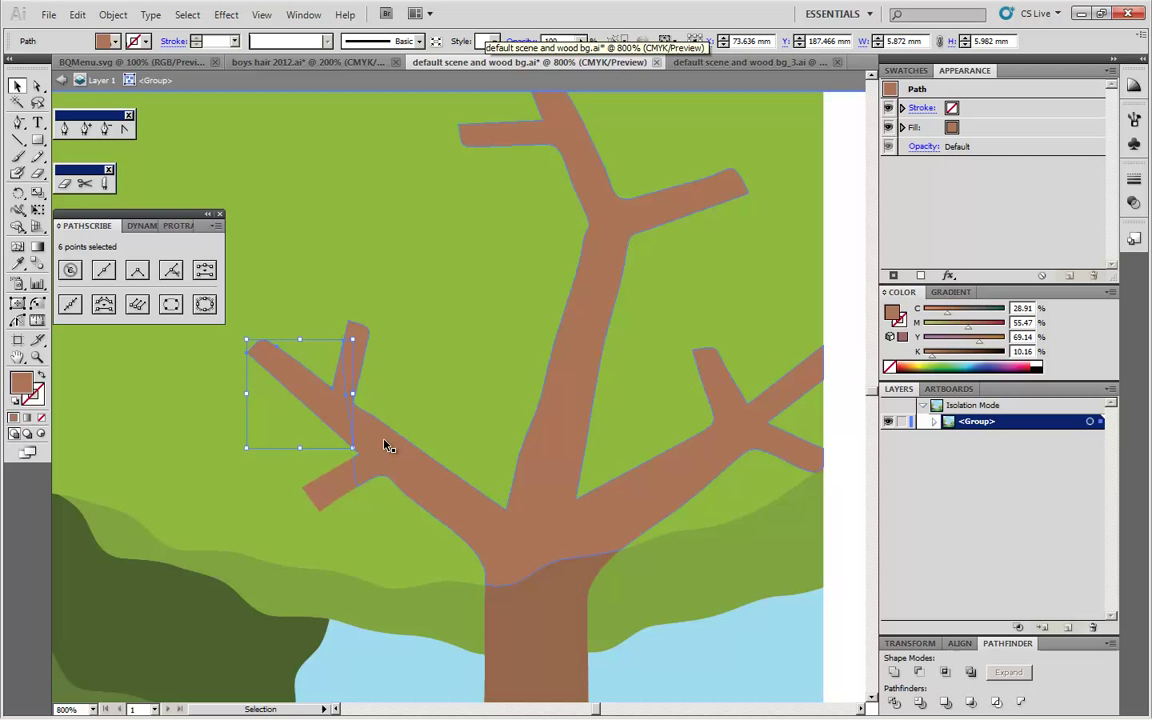
{"action": "left_click_drag", "start_coordinate": [388, 446], "coordinate": [548, 381]}
{"action": "left_click", "coordinate": [545, 378]}
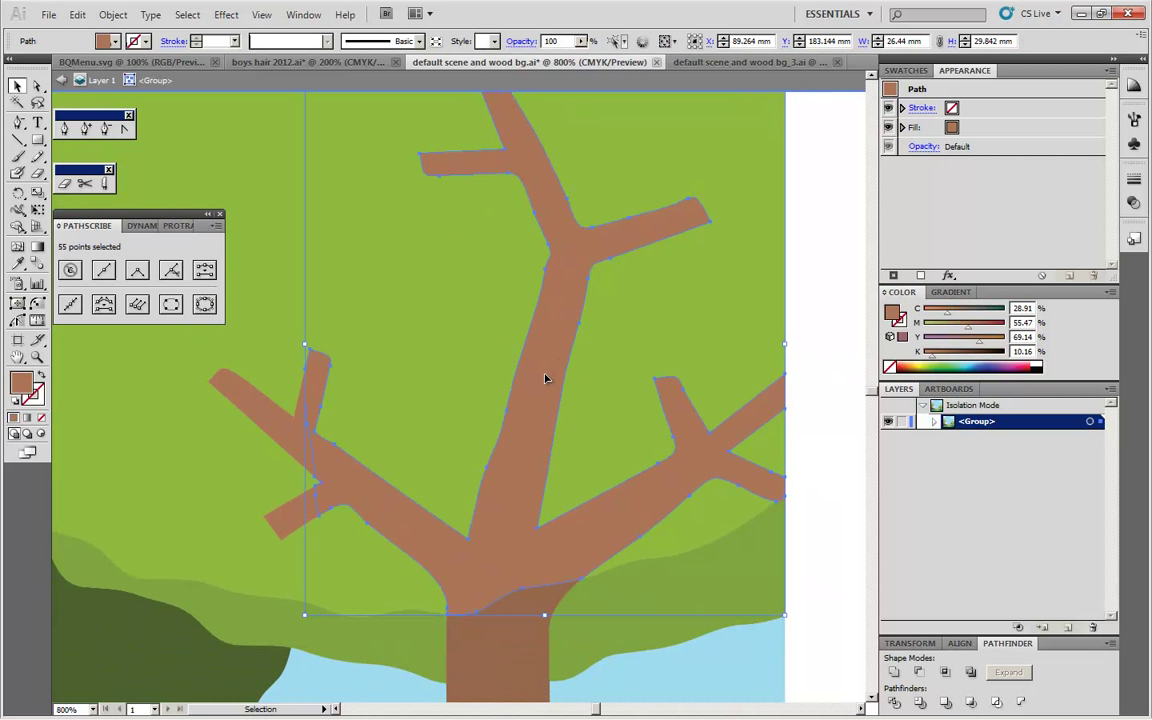
{"action": "scroll", "coordinate": [527, 465], "scroll_direction": "down", "scroll_amount": 3}
{"action": "left_click", "coordinate": [547, 469]}
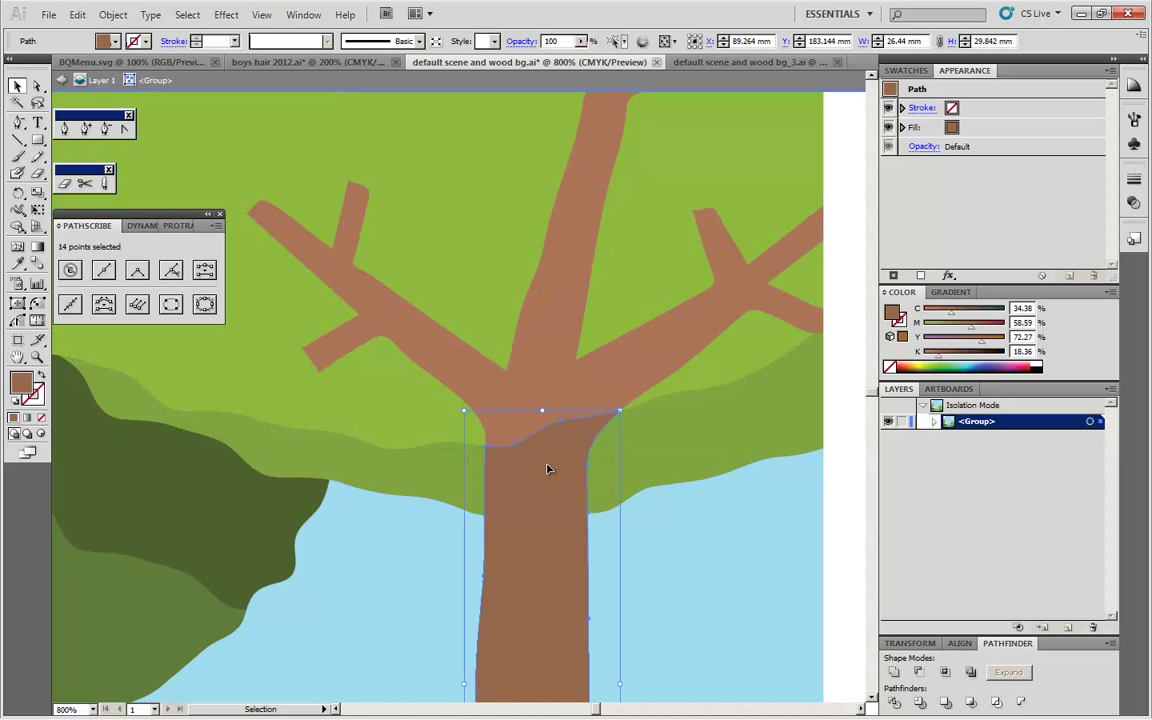
{"action": "left_click", "coordinate": [463, 448]}
{"action": "left_click", "coordinate": [550, 416]}
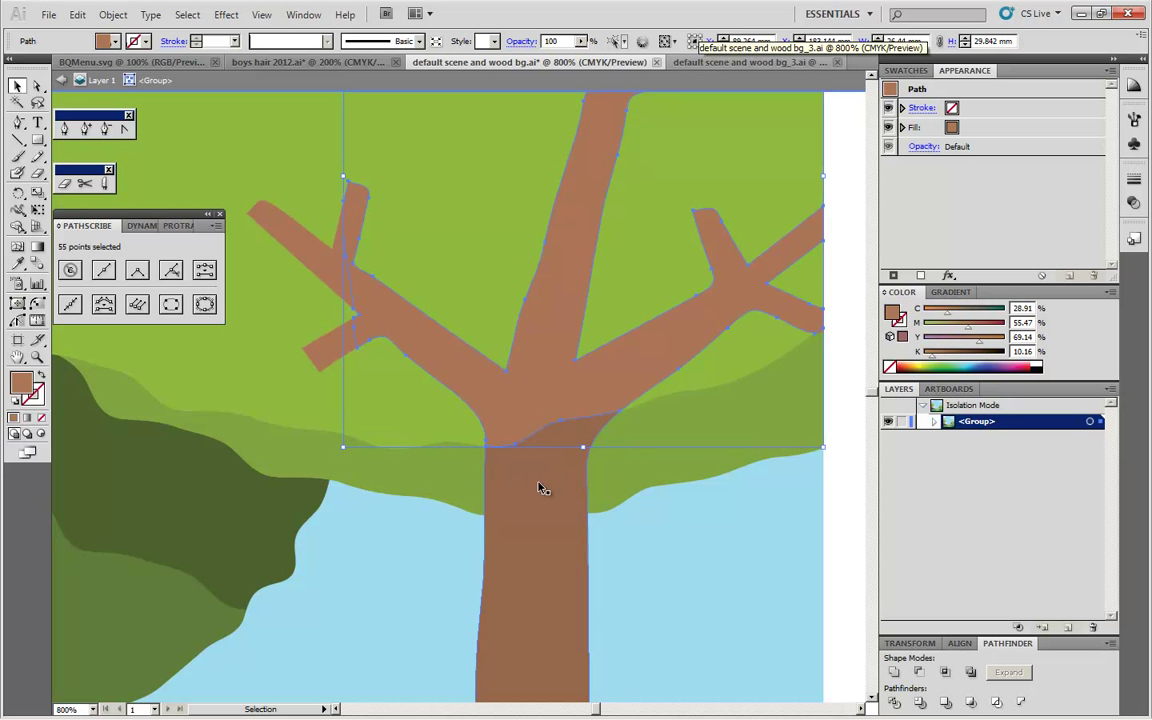
{"action": "left_click", "coordinate": [530, 501]}
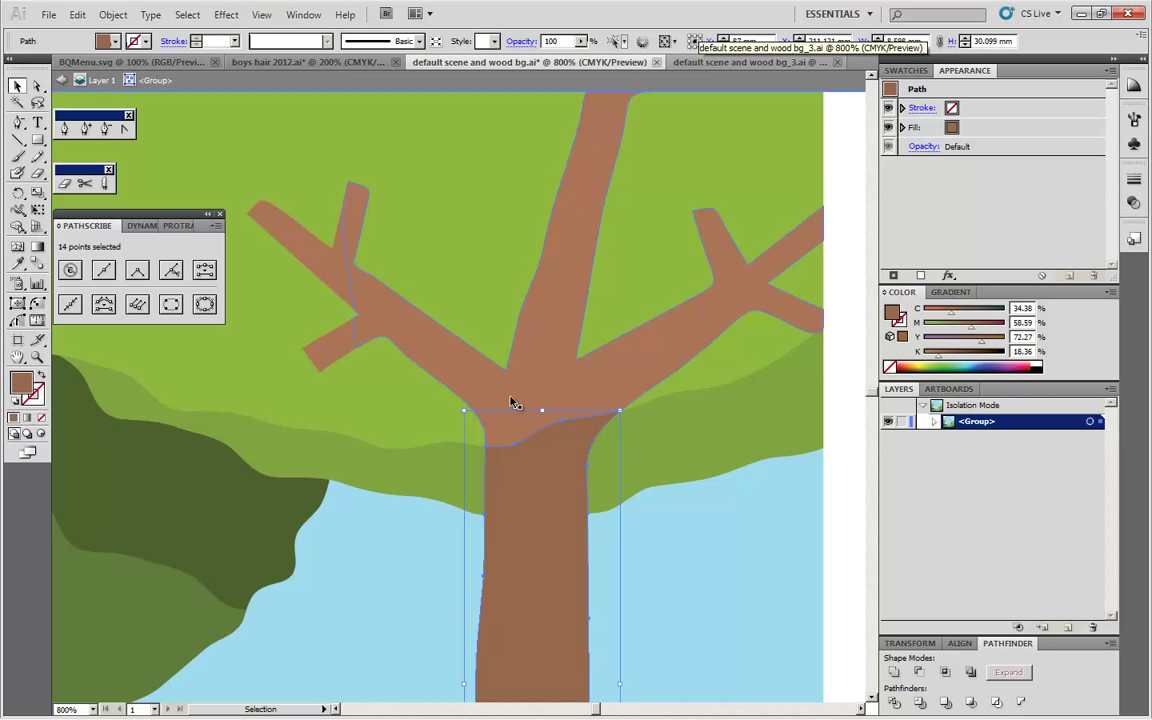
{"action": "left_click", "coordinate": [432, 474]}
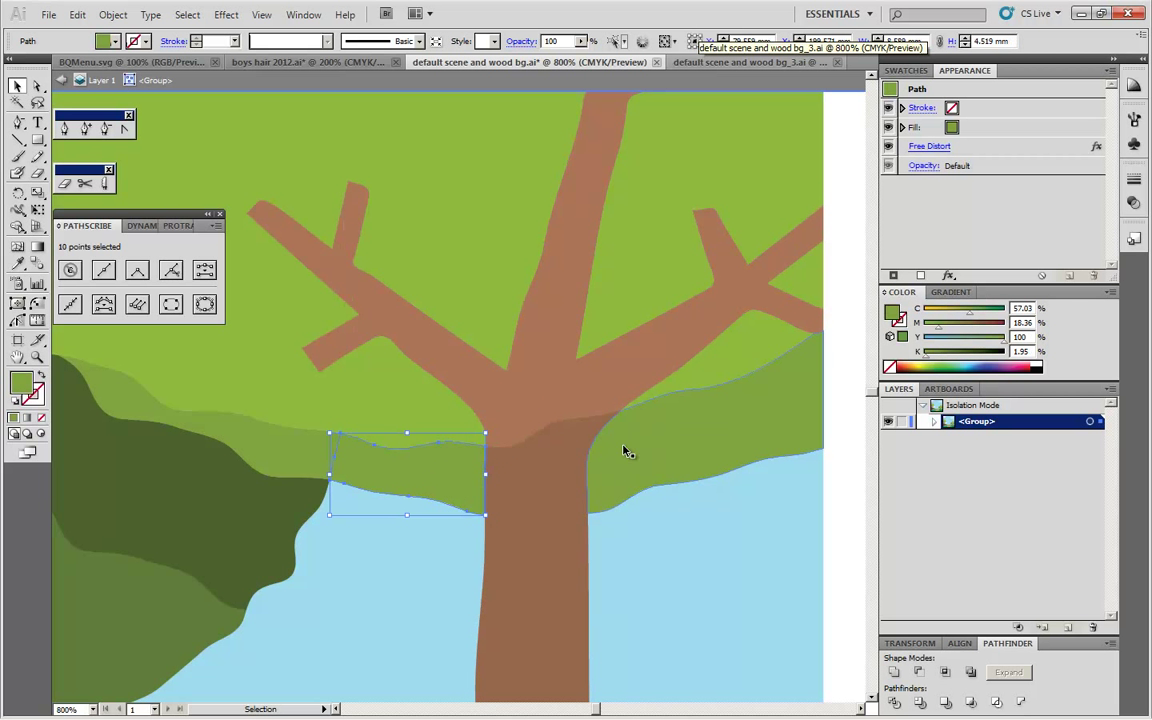
{"action": "left_click", "coordinate": [625, 453]}
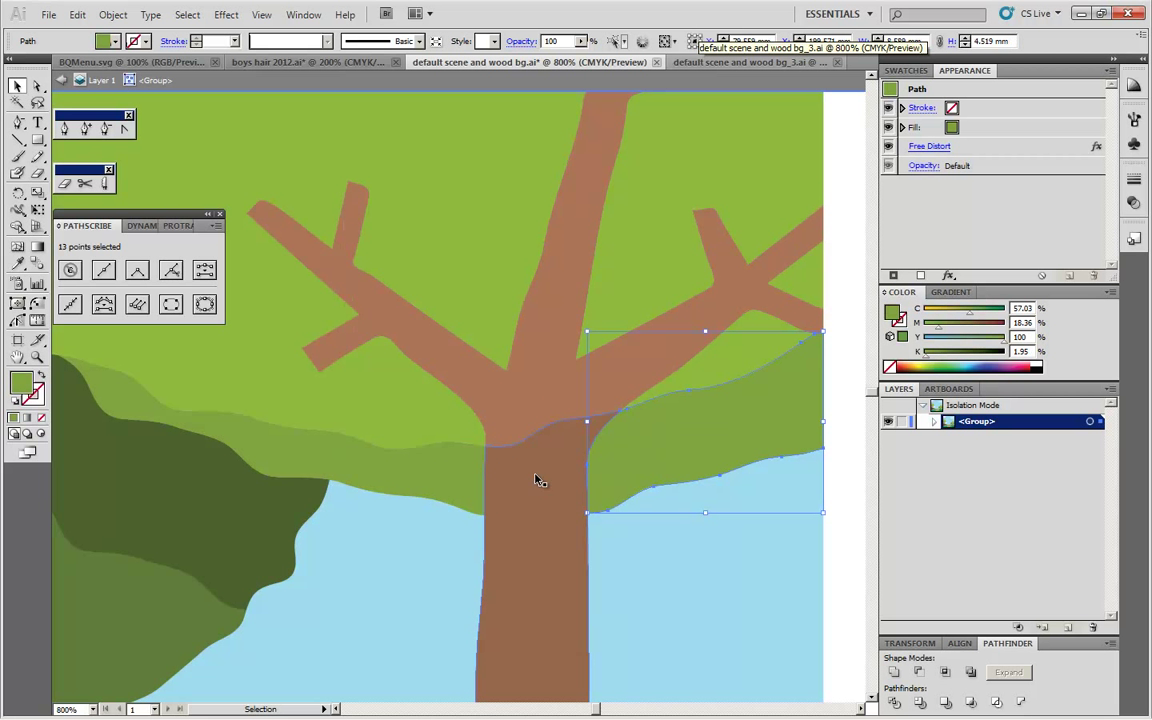
{"action": "left_click", "coordinate": [700, 62]}
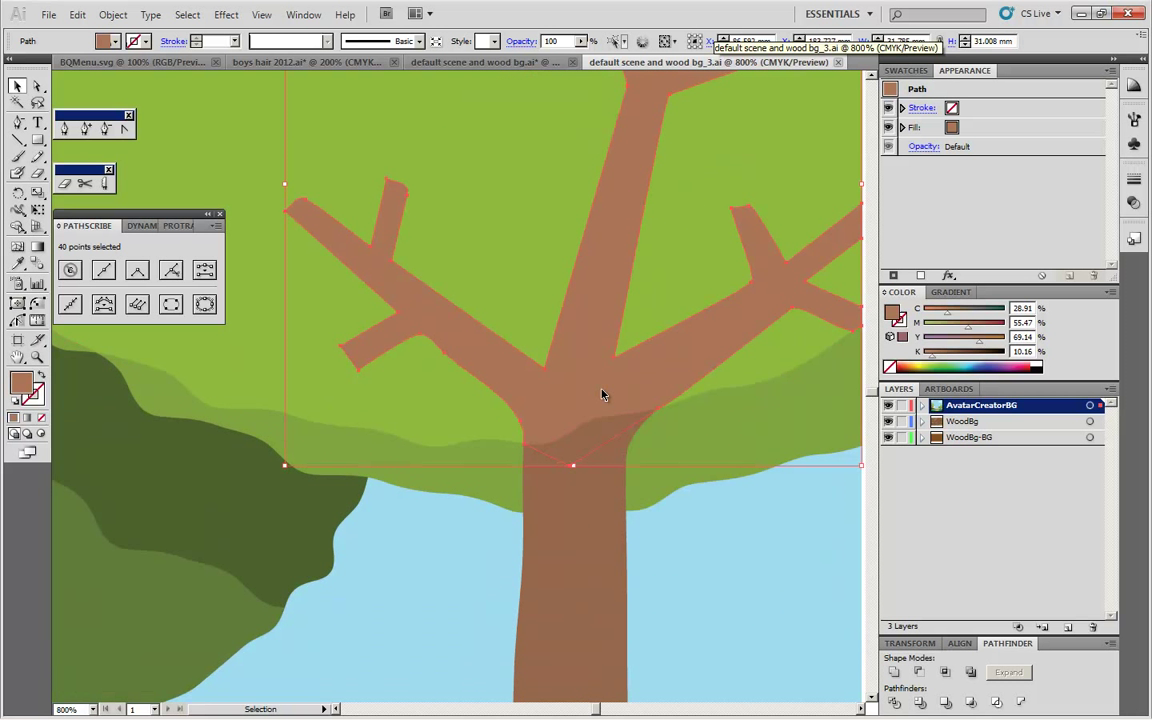
{"action": "left_click", "coordinate": [586, 532]}
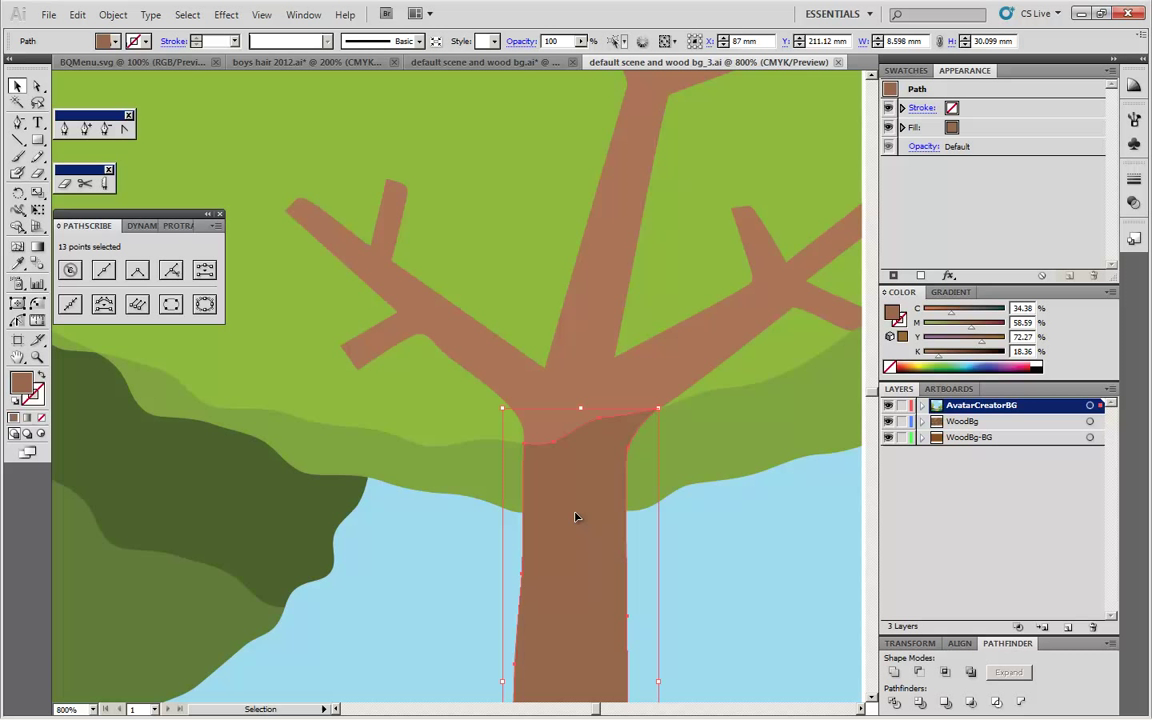
{"action": "left_click", "coordinate": [510, 435]}
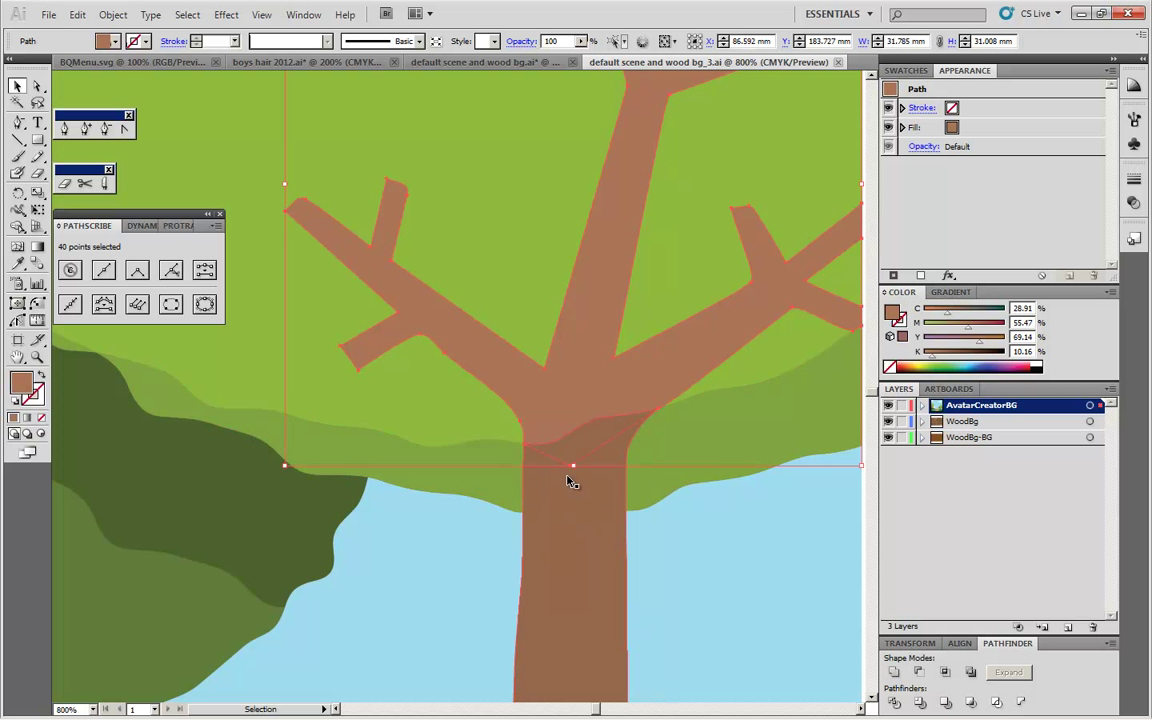